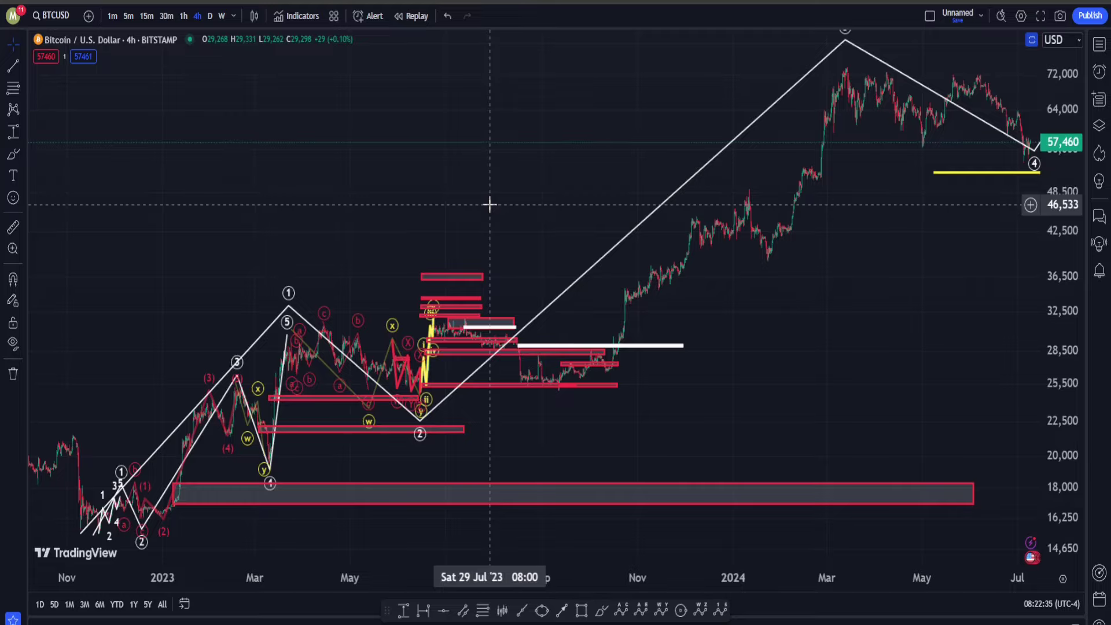
Step: Pan the BTCUSD 4-hour chart forward to July 2024 to show the wave labels beyond it
{"action": "left_click_drag", "start_coordinate": [570, 173], "coordinate": [197, 255]}
{"action": "left_click_drag", "start_coordinate": [702, 341], "coordinate": [280, 442]}
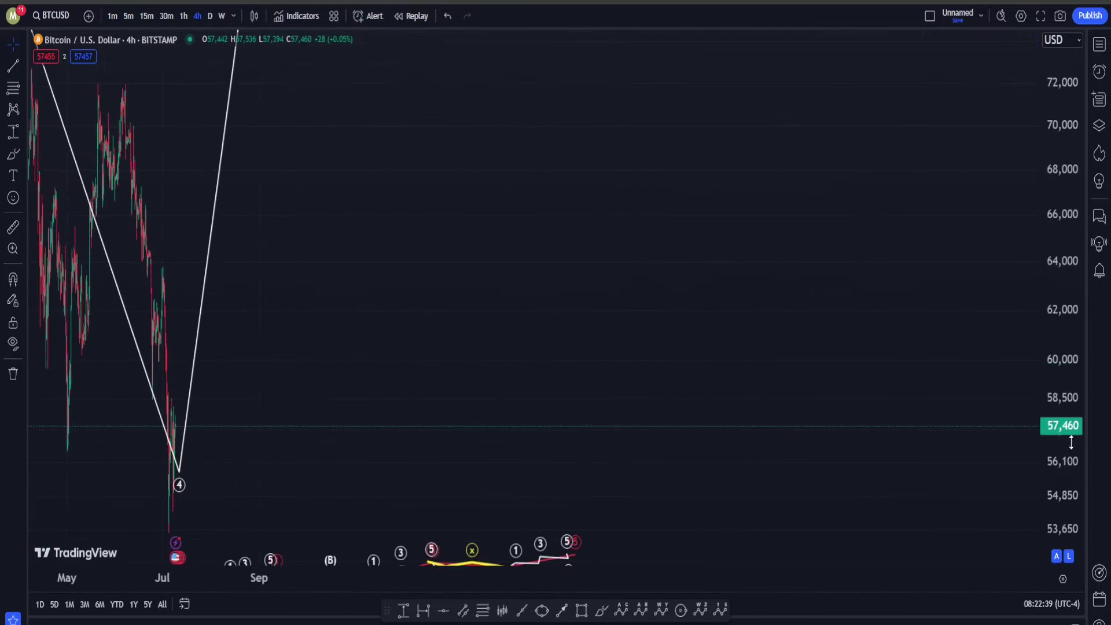
Step: Stretch the price scale and center the yellow support line with its wave labels
{"action": "left_click_drag", "start_coordinate": [1071, 442], "coordinate": [1066, 148]}
{"action": "left_click_drag", "start_coordinate": [816, 504], "coordinate": [813, 124]}
{"action": "left_click_drag", "start_coordinate": [770, 477], "coordinate": [854, 200]}
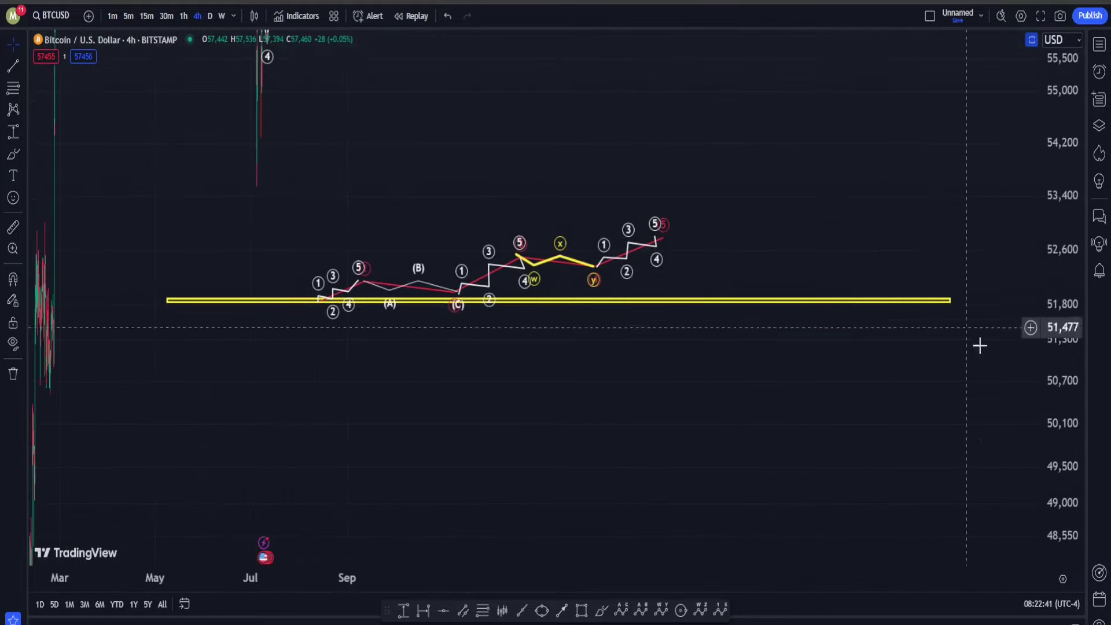
Step: Magnify the waves further and trace a white freehand line along them to wave 5 near 52,900
{"action": "left_click_drag", "start_coordinate": [1073, 456], "coordinate": [1065, 134]}
{"action": "left_click_drag", "start_coordinate": [1066, 295], "coordinate": [1062, 120]}
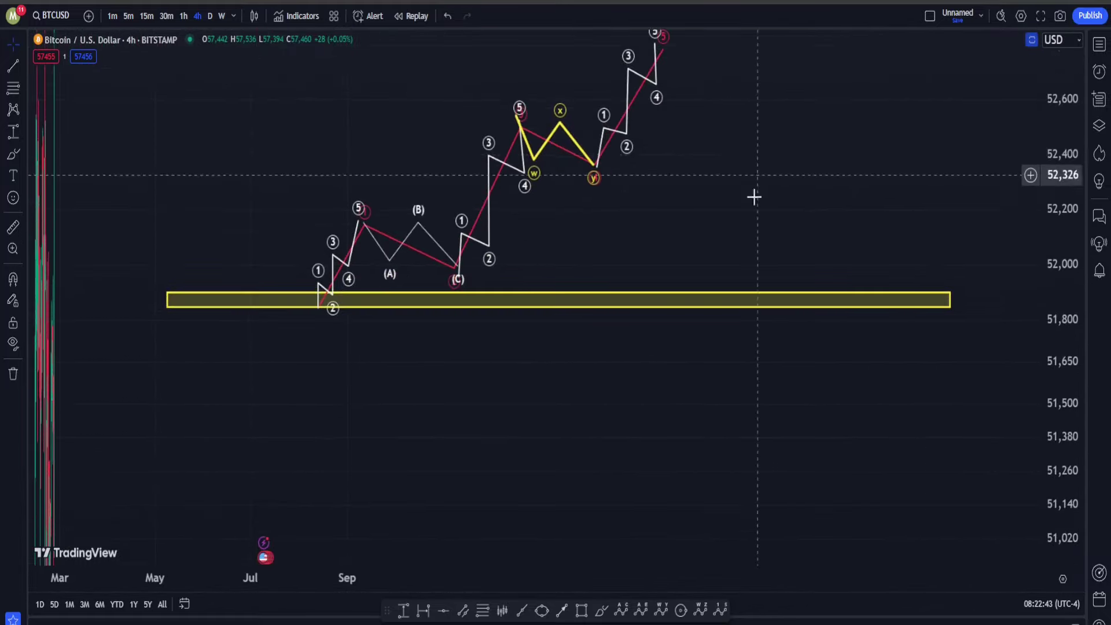
{"action": "left_click_drag", "start_coordinate": [757, 175], "coordinate": [714, 365]}
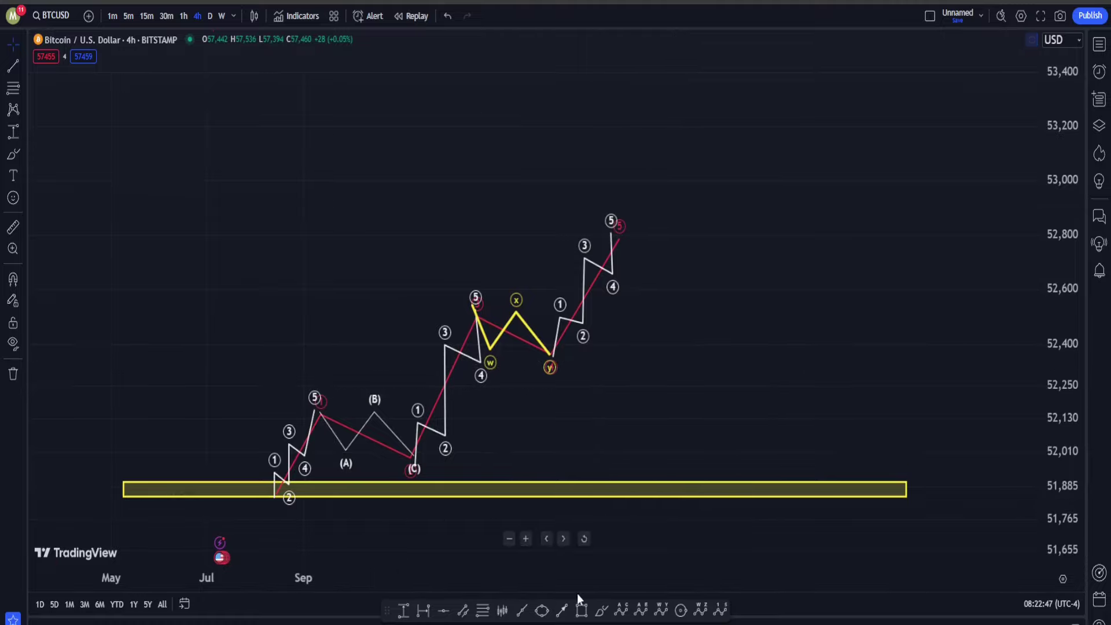
{"action": "mouse_move", "coordinate": [276, 501]}
{"action": "left_mouse_down"}
{"action": "mouse_move", "coordinate": [337, 405]}
{"action": "mouse_move", "coordinate": [404, 457]}
{"action": "mouse_move", "coordinate": [486, 286]}
{"action": "mouse_move", "coordinate": [547, 364]}
{"action": "mouse_move", "coordinate": [613, 199]}
{"action": "left_mouse_up"}
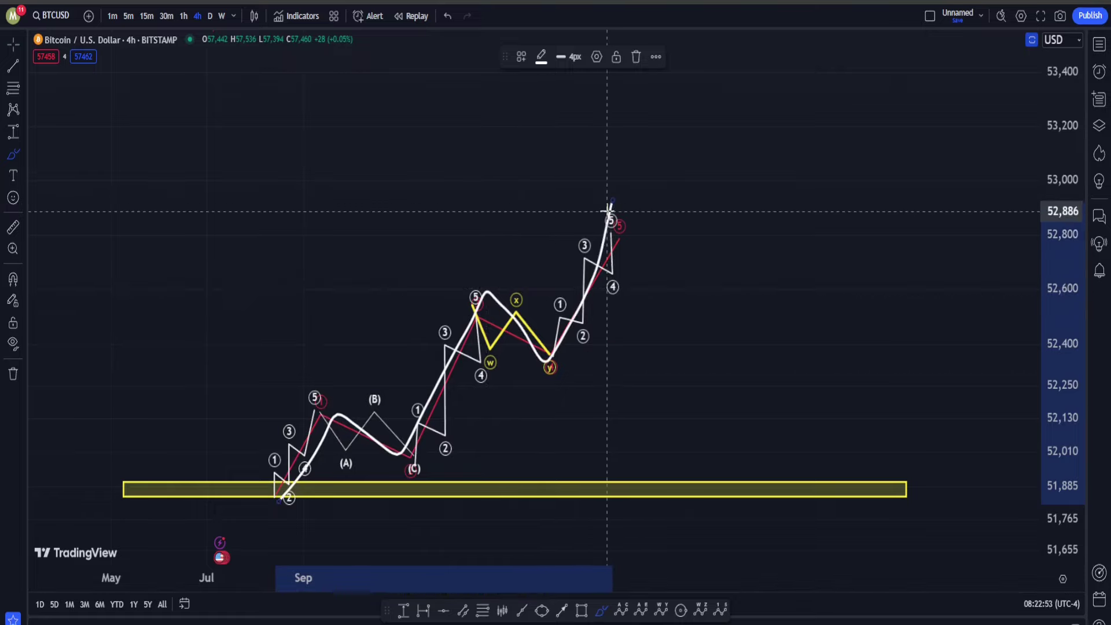
Step: Remove the freehand wave trace and a trial loop drawn around the whole wave structure
{"action": "key", "text": "ctrl+z"}
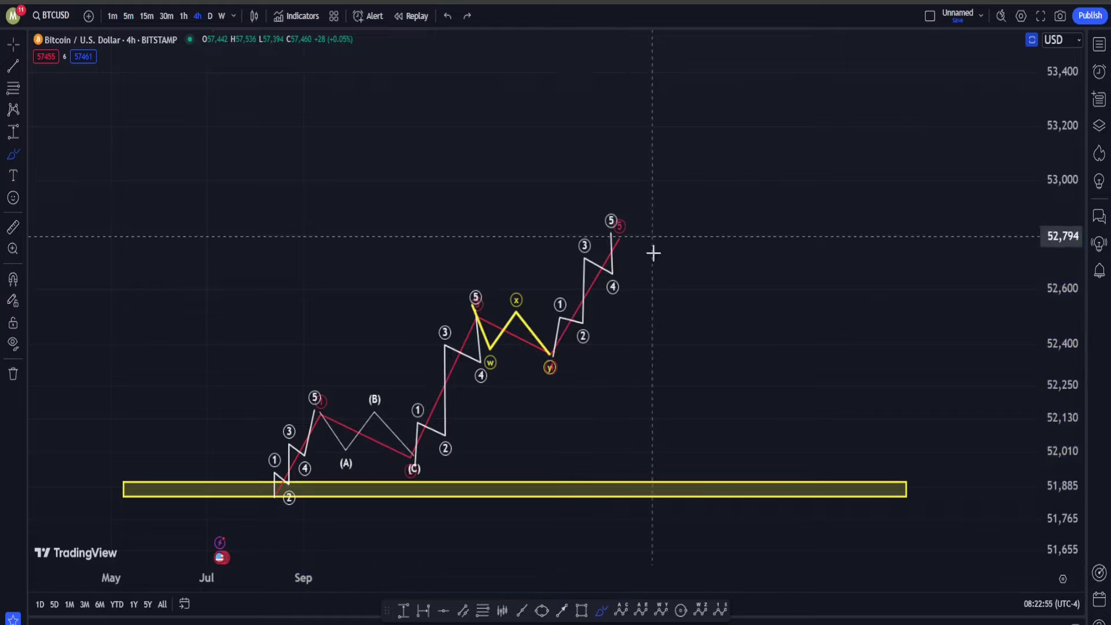
{"action": "mouse_move", "coordinate": [651, 246]}
{"action": "left_mouse_down"}
{"action": "mouse_move", "coordinate": [412, 199]}
{"action": "mouse_move", "coordinate": [629, 345]}
{"action": "left_mouse_up"}
{"action": "key", "text": "ctrl+z"}
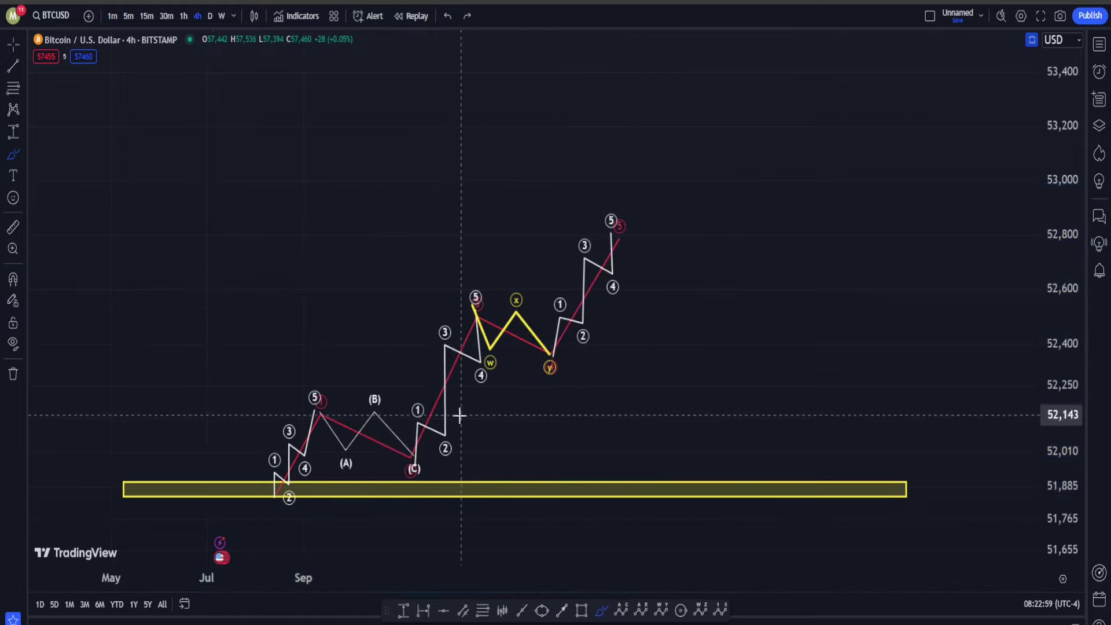
Step: Temporarily circle the A-B-C, w-x-y and middle wave groups, then undo those loops
{"action": "mouse_move", "coordinate": [437, 443]}
{"action": "left_mouse_down"}
{"action": "mouse_move", "coordinate": [322, 380]}
{"action": "mouse_move", "coordinate": [438, 475]}
{"action": "left_mouse_up"}
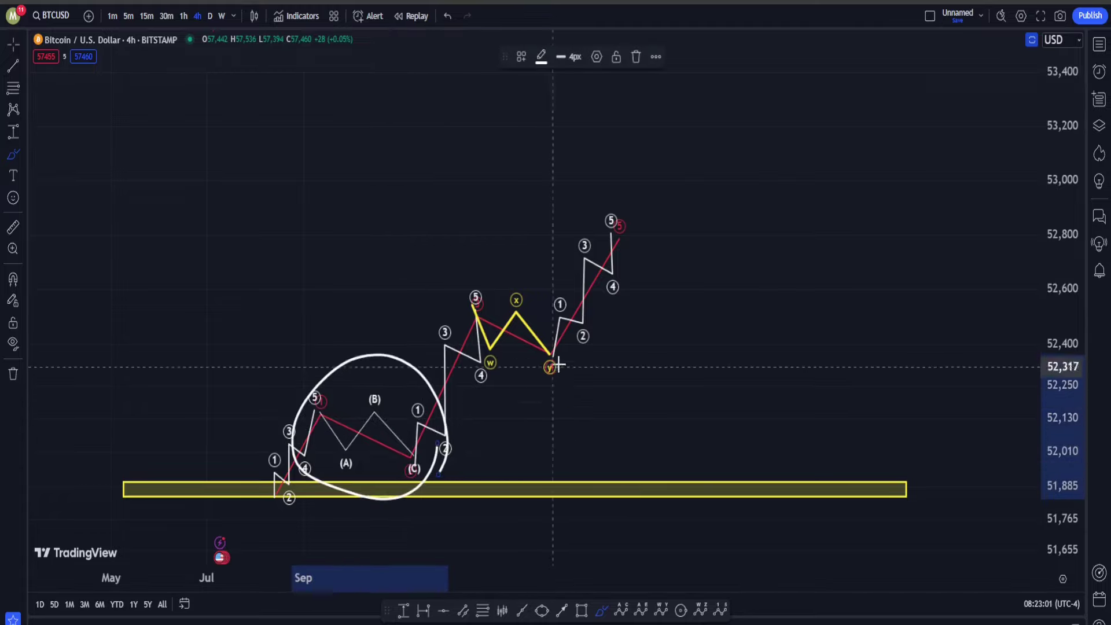
{"action": "mouse_move", "coordinate": [575, 364]}
{"action": "left_mouse_down"}
{"action": "mouse_move", "coordinate": [559, 322]}
{"action": "mouse_move", "coordinate": [542, 385]}
{"action": "left_mouse_up"}
{"action": "key", "text": "ctrl+z"}
{"action": "key", "text": "ctrl+z"}
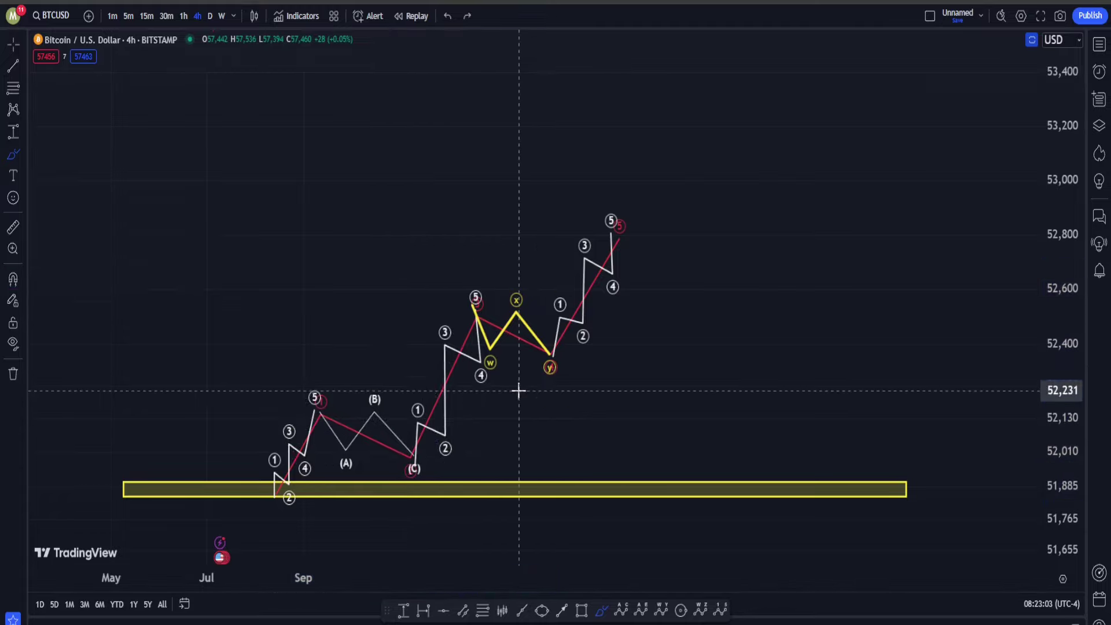
{"action": "mouse_move", "coordinate": [486, 269]}
{"action": "left_mouse_down"}
{"action": "mouse_move", "coordinate": [430, 509]}
{"action": "mouse_move", "coordinate": [454, 311]}
{"action": "left_mouse_up"}
{"action": "key", "text": "ctrl"}
{"action": "key", "text": "ctrl+z"}
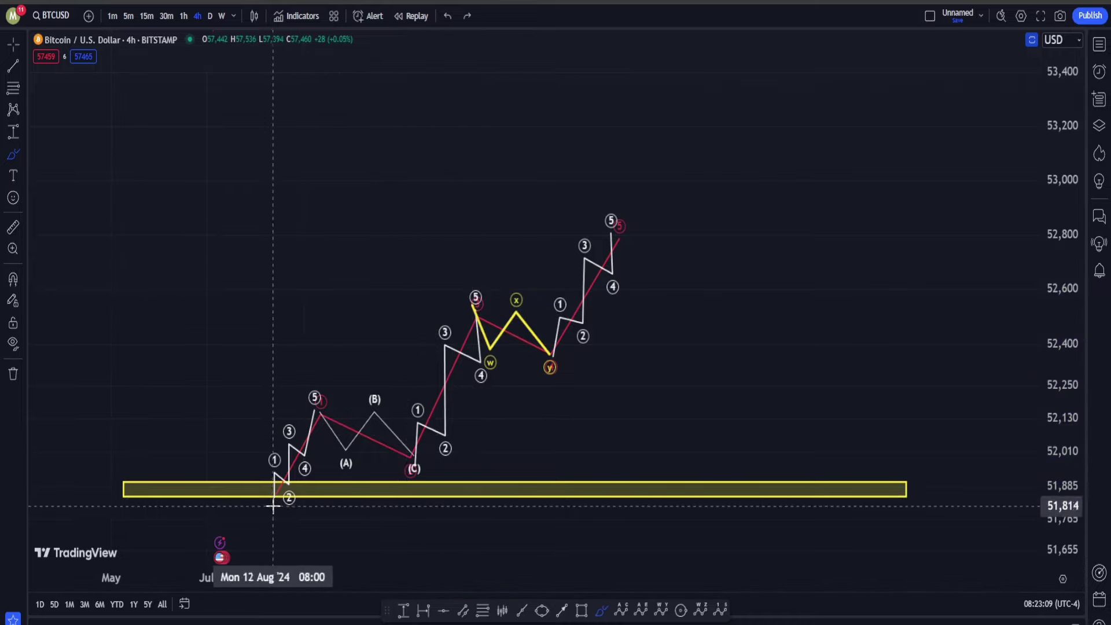
Step: Circle the lower, middle and top wave 5 labels, then undo the circles
{"action": "mouse_move", "coordinate": [332, 396]}
{"action": "left_mouse_down"}
{"action": "mouse_move", "coordinate": [349, 399]}
{"action": "mouse_move", "coordinate": [326, 442]}
{"action": "left_mouse_up"}
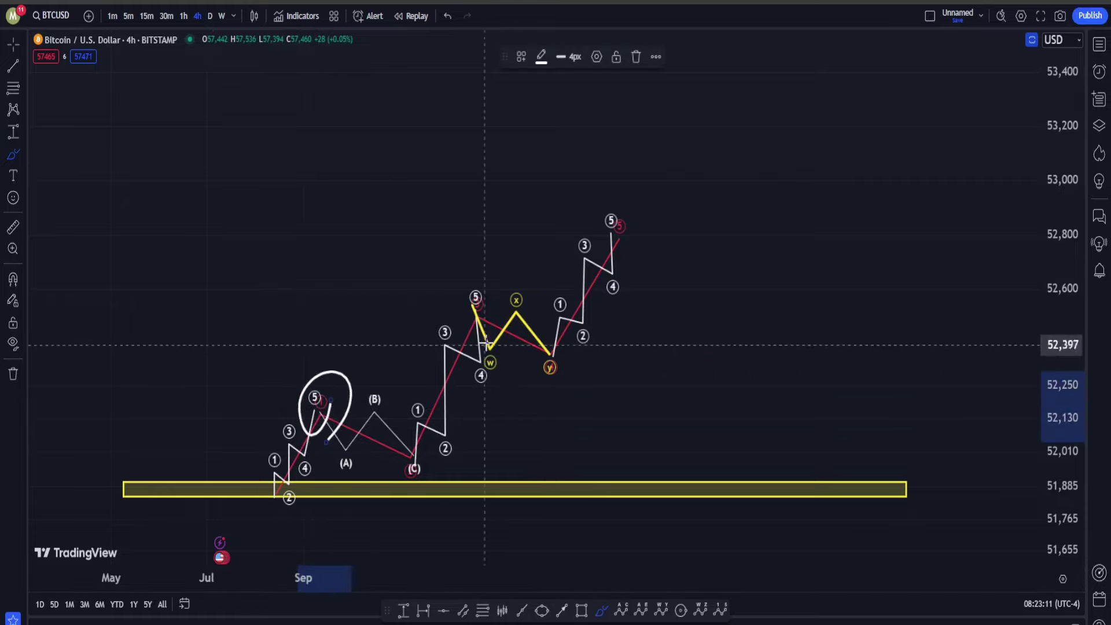
{"action": "mouse_move", "coordinate": [485, 289]}
{"action": "left_mouse_down"}
{"action": "mouse_move", "coordinate": [472, 336]}
{"action": "mouse_move", "coordinate": [504, 315]}
{"action": "left_mouse_up"}
{"action": "left_click_drag", "start_coordinate": [646, 224], "coordinate": [629, 251]}
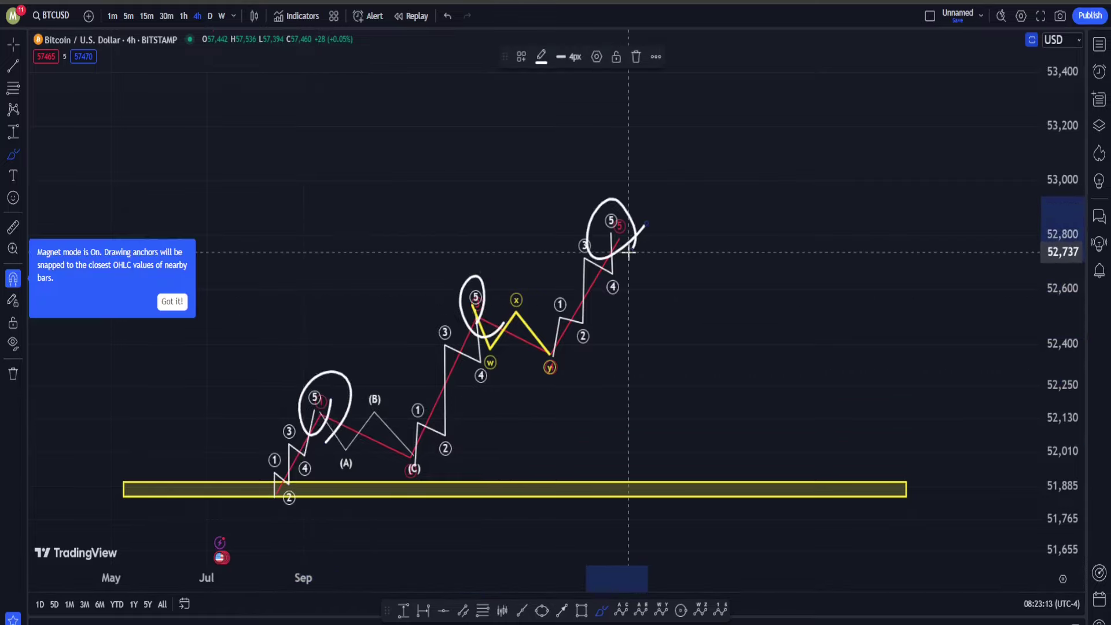
{"action": "key", "text": "ctrl+z"}
{"action": "key", "text": "ctrl+z"}
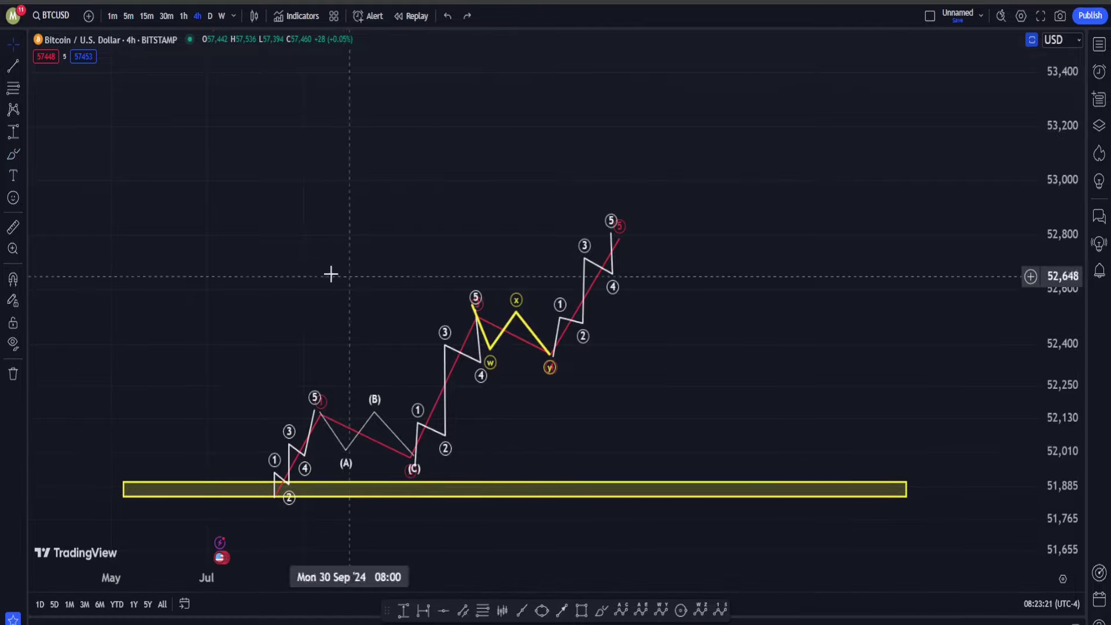
Step: Reset the price scale and pan back through 2023 into 2022 history
{"action": "left_click_drag", "start_coordinate": [330, 272], "coordinate": [523, 226]}
{"action": "double_click", "coordinate": [1048, 177]}
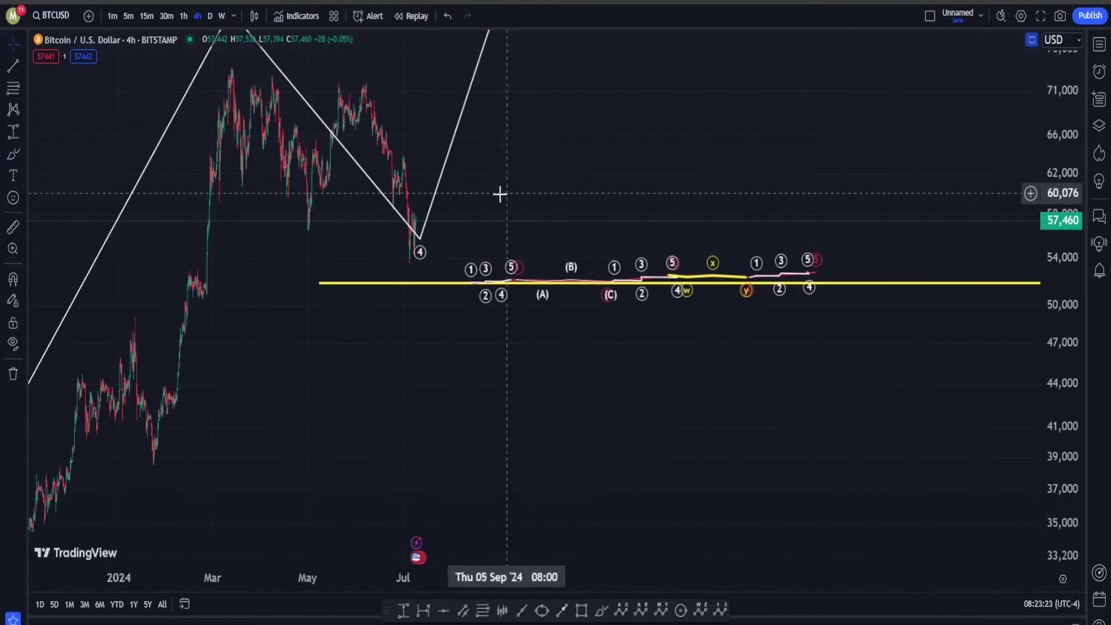
{"action": "left_click_drag", "start_coordinate": [254, 303], "coordinate": [821, 353]}
{"action": "left_click_drag", "start_coordinate": [320, 202], "coordinate": [618, 179]}
{"action": "left_click_drag", "start_coordinate": [381, 190], "coordinate": [663, 194]}
{"action": "scroll", "coordinate": [610, 183], "scroll_direction": "up", "scroll_amount": 3}
{"action": "scroll", "coordinate": [602, 184], "scroll_direction": "up", "scroll_amount": 5}
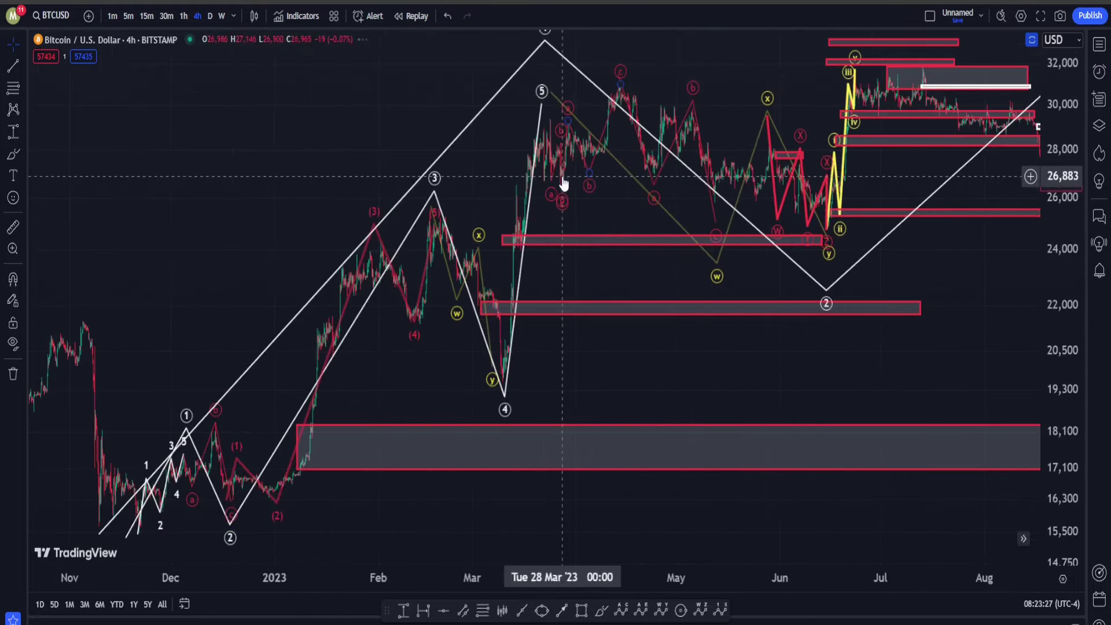
Step: Dismiss the context menu, center the 2022–2023 wave count, and select the large white wave line
{"action": "left_click_drag", "start_coordinate": [561, 279], "coordinate": [774, 267]}
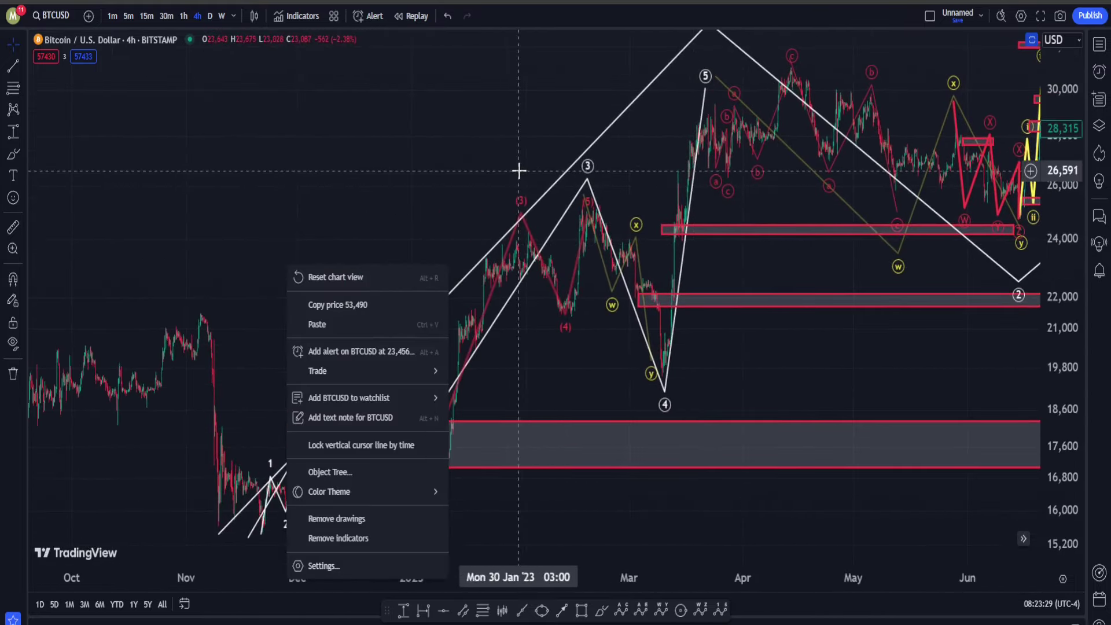
{"action": "left_click", "coordinate": [519, 171]}
{"action": "left_click_drag", "start_coordinate": [410, 144], "coordinate": [466, 150]}
{"action": "scroll", "coordinate": [467, 151], "scroll_direction": "down", "scroll_amount": 3}
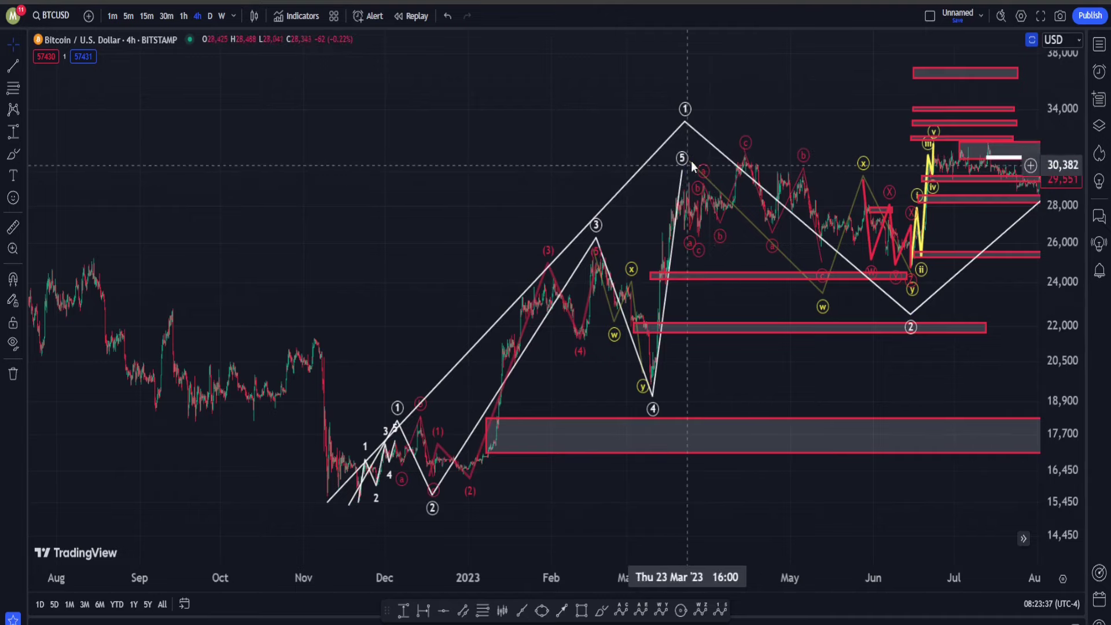
{"action": "left_click", "coordinate": [685, 123]}
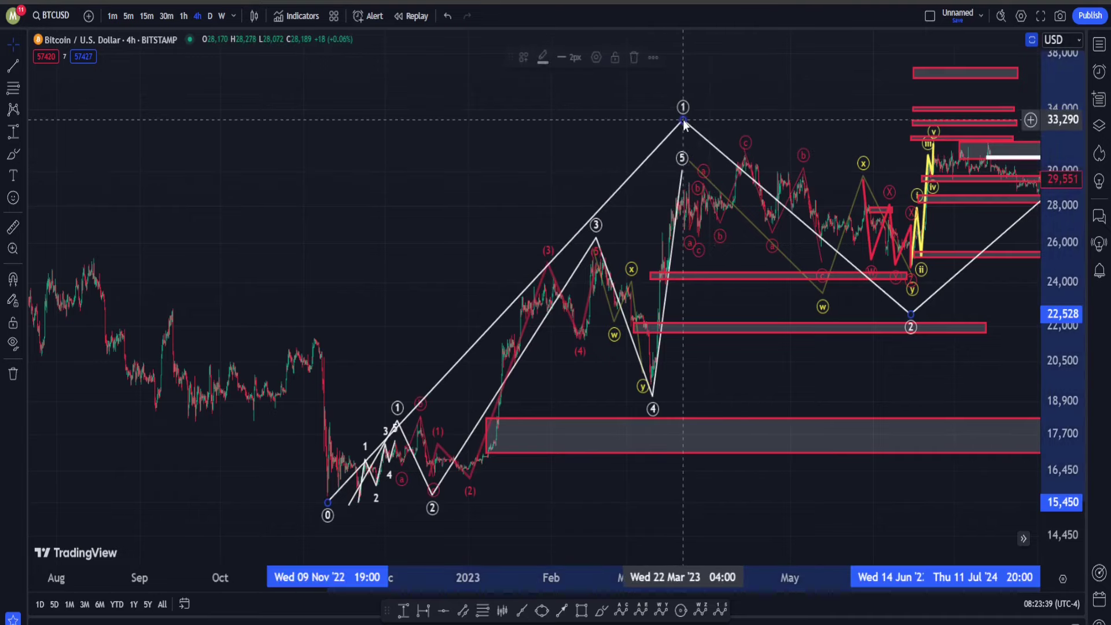
Step: Pan into 2024 and compress the price scale to show waves 3, 4 and the projected wave 5 above 100,000
{"action": "left_click_drag", "start_coordinate": [837, 76], "coordinate": [365, 156]}
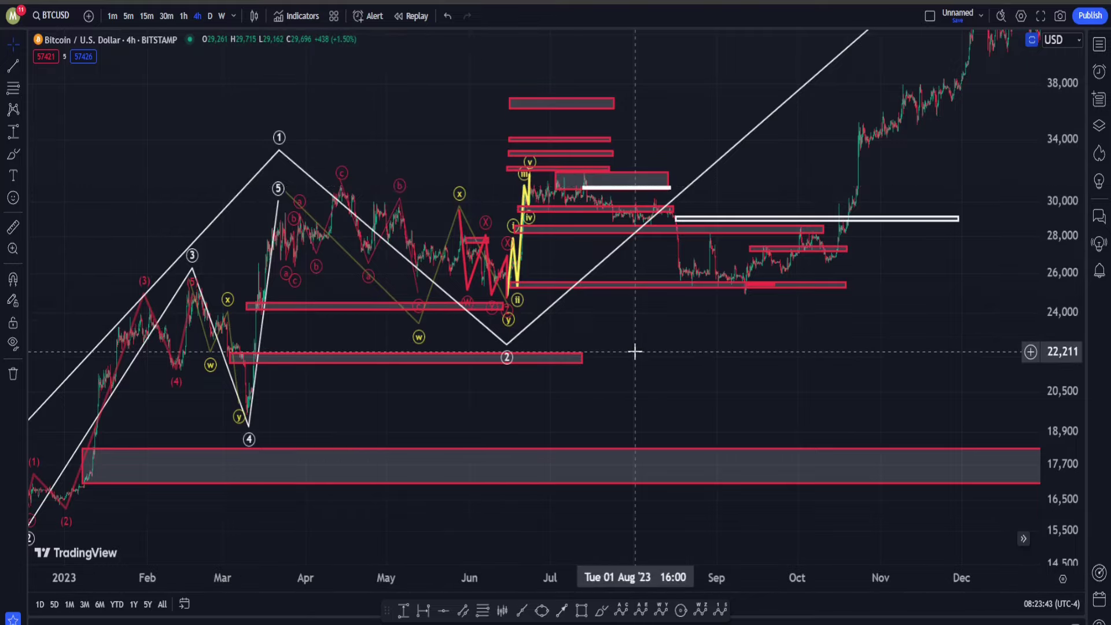
{"action": "left_click_drag", "start_coordinate": [709, 345], "coordinate": [498, 417]}
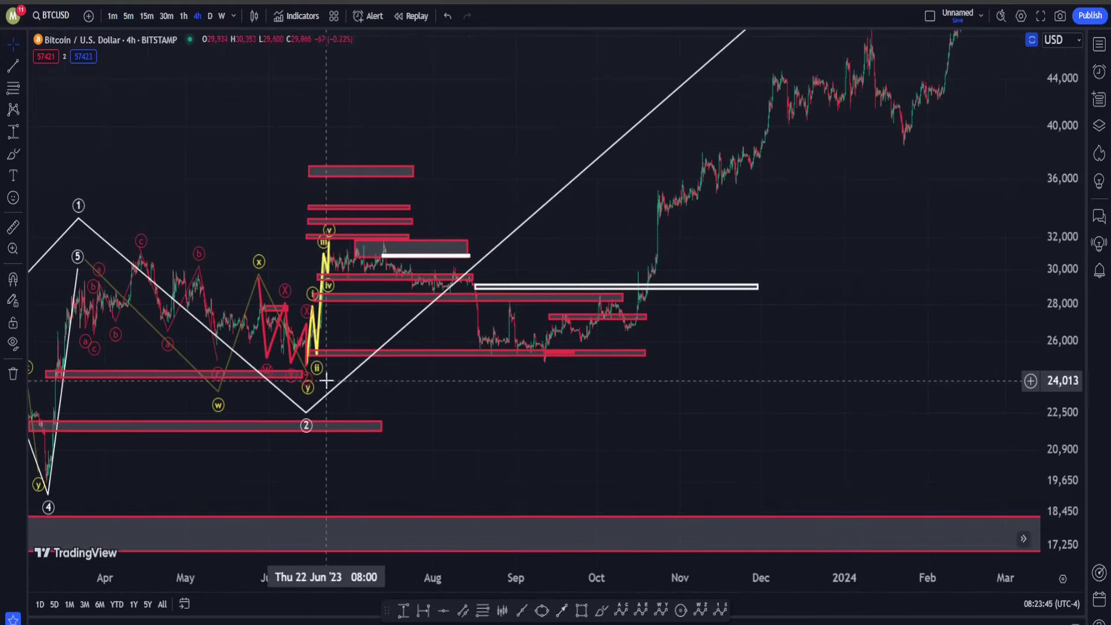
{"action": "scroll", "coordinate": [717, 268], "scroll_direction": "down", "scroll_amount": 2}
{"action": "scroll", "coordinate": [961, 232], "scroll_direction": "down", "scroll_amount": 3}
{"action": "left_click_drag", "start_coordinate": [960, 232], "coordinate": [534, 213]}
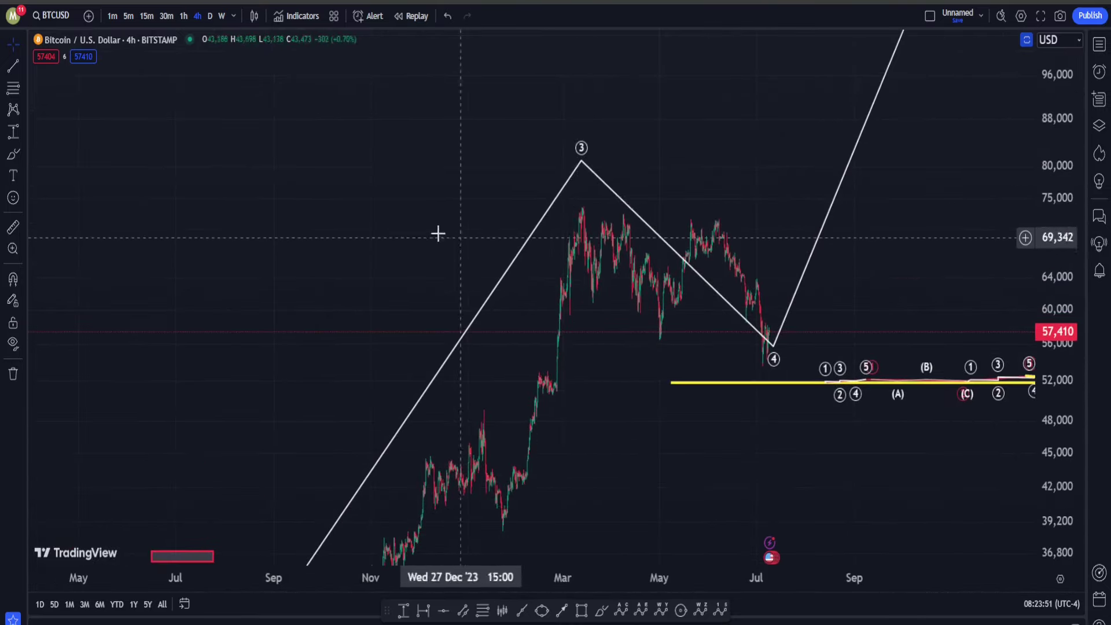
{"action": "left_click_drag", "start_coordinate": [437, 233], "coordinate": [620, 74]}
{"action": "left_click_drag", "start_coordinate": [1078, 132], "coordinate": [1074, 280]}
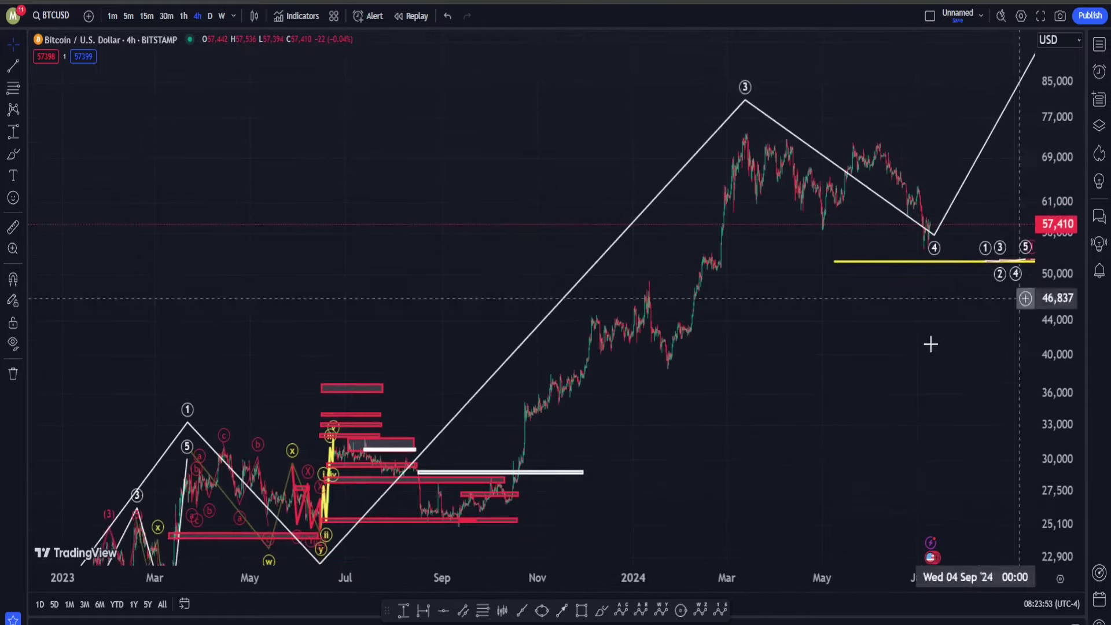
{"action": "left_click_drag", "start_coordinate": [920, 350], "coordinate": [697, 474]}
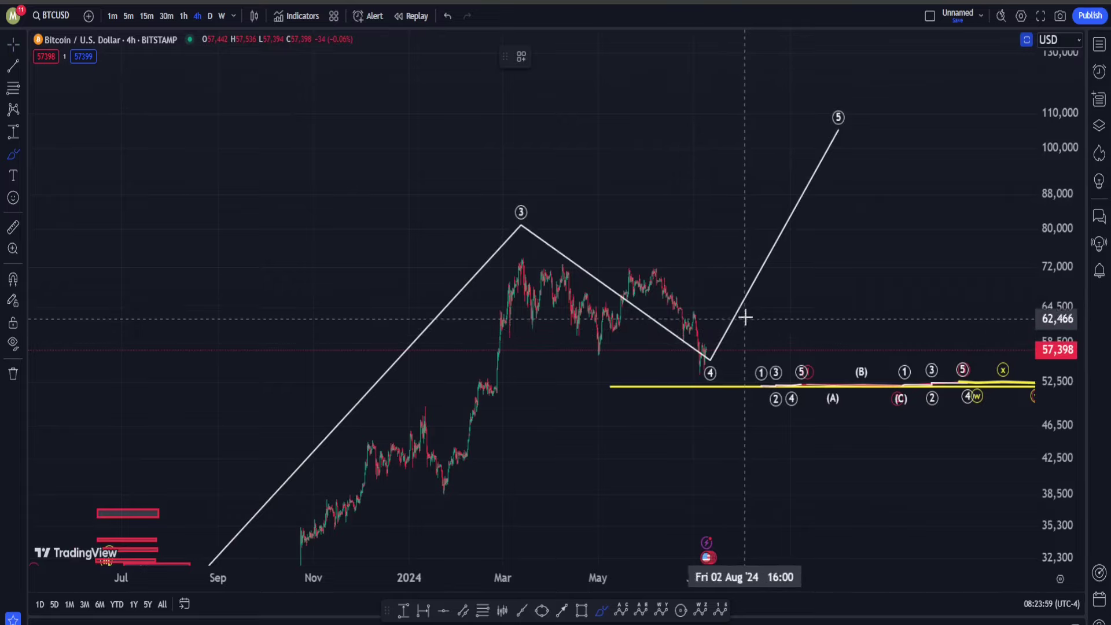
Step: Draw trial freehand loops around recent price and the wave (4) label, then undo them
{"action": "mouse_move", "coordinate": [746, 318]}
{"action": "left_mouse_down"}
{"action": "mouse_move", "coordinate": [573, 395]}
{"action": "mouse_move", "coordinate": [752, 191]}
{"action": "mouse_move", "coordinate": [793, 395]}
{"action": "left_mouse_up"}
{"action": "left_click_drag", "start_coordinate": [664, 428], "coordinate": [649, 422]}
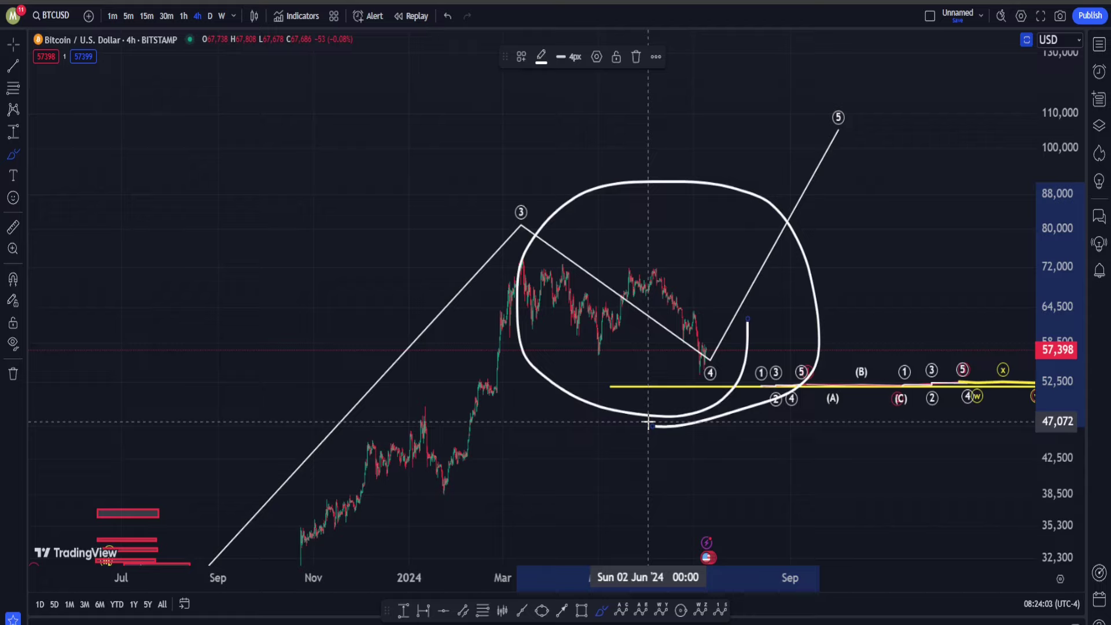
{"action": "mouse_move", "coordinate": [707, 330]}
{"action": "left_mouse_down"}
{"action": "mouse_move", "coordinate": [757, 362]}
{"action": "mouse_move", "coordinate": [711, 340]}
{"action": "left_mouse_up"}
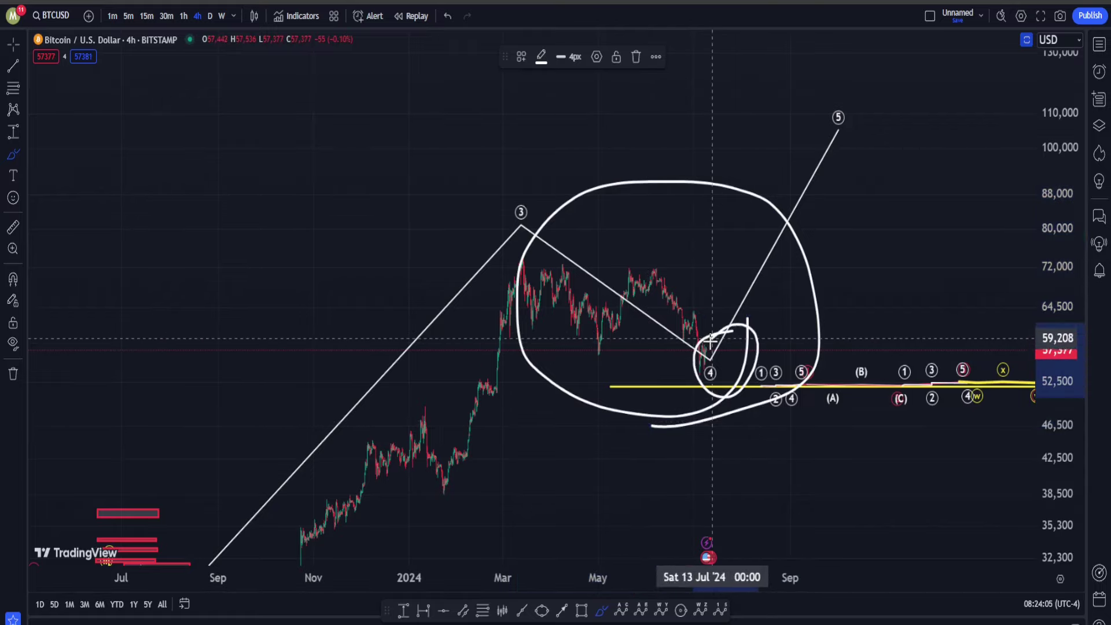
{"action": "key", "text": "ctrl"}
{"action": "key", "text": "ctrl+z"}
{"action": "key", "text": "ctrl+z"}
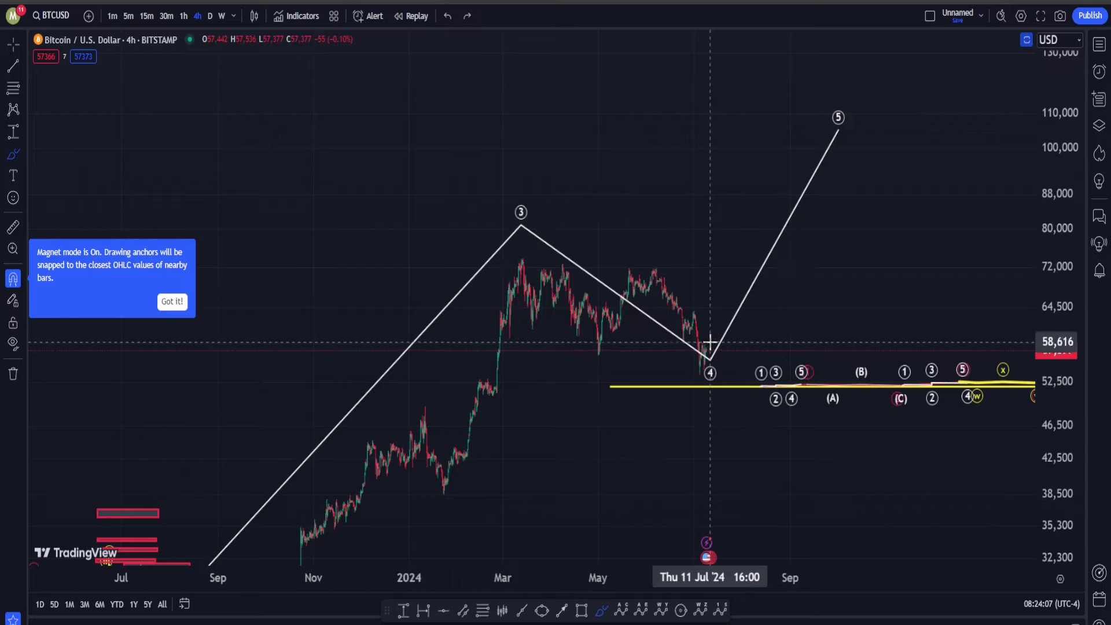
Step: Draw a rising stroke from the wave (4) low, circle the (5) target near 110,000, and mark the March peak
{"action": "left_click_drag", "start_coordinate": [710, 363], "coordinate": [845, 158]}
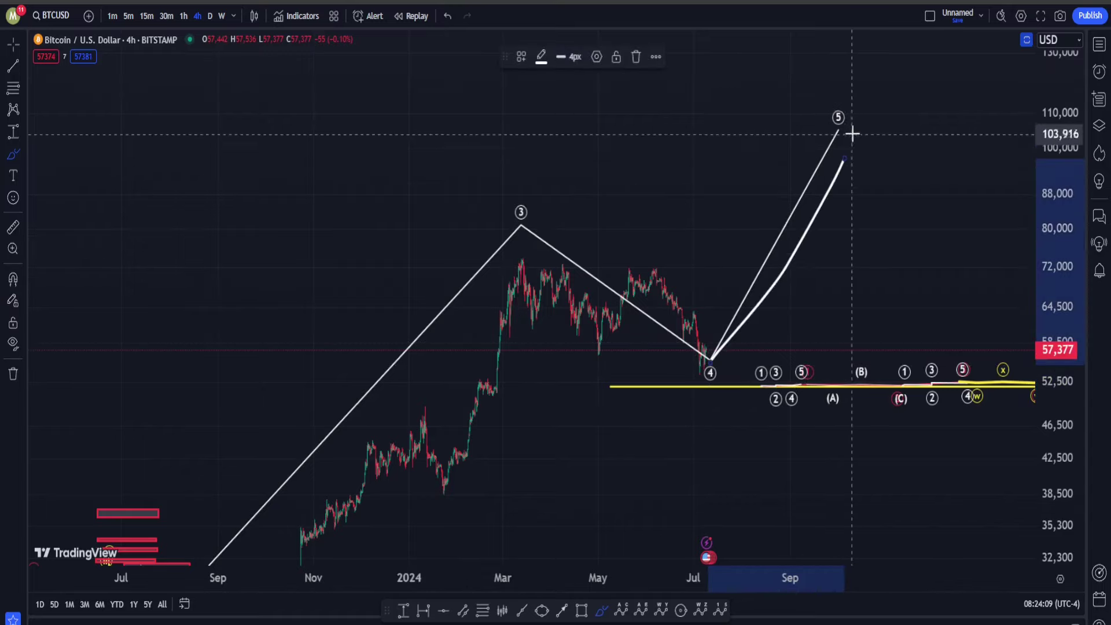
{"action": "mouse_move", "coordinate": [839, 93]}
{"action": "left_mouse_down"}
{"action": "mouse_move", "coordinate": [814, 82]}
{"action": "mouse_move", "coordinate": [799, 100]}
{"action": "left_mouse_up"}
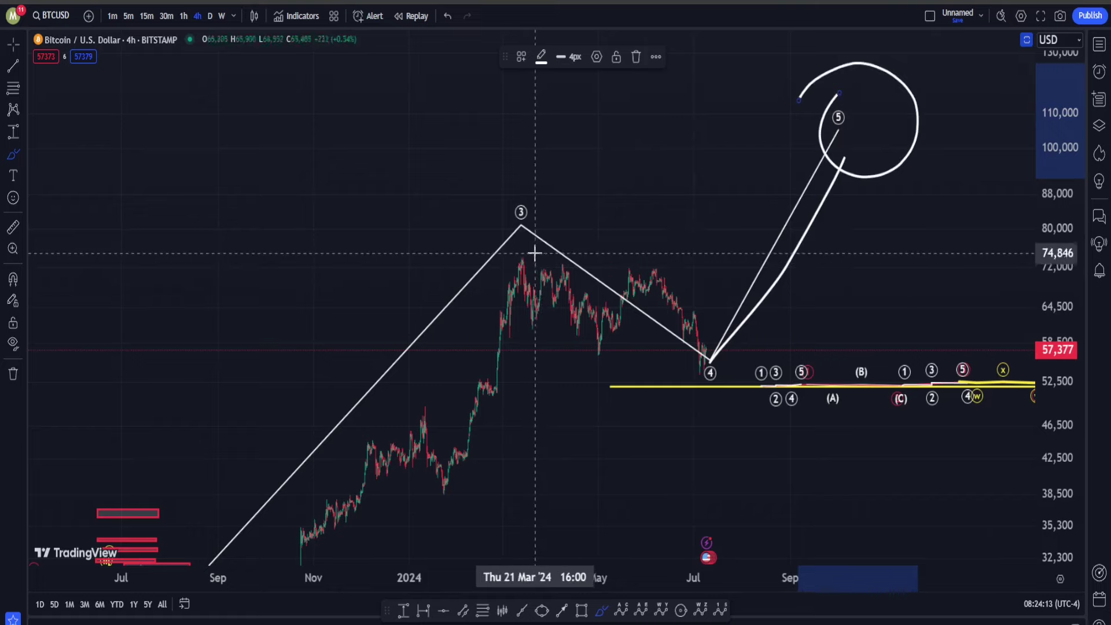
{"action": "mouse_move", "coordinate": [528, 248]}
{"action": "left_mouse_down"}
{"action": "mouse_move", "coordinate": [515, 287]}
{"action": "mouse_move", "coordinate": [518, 255]}
{"action": "left_mouse_up"}
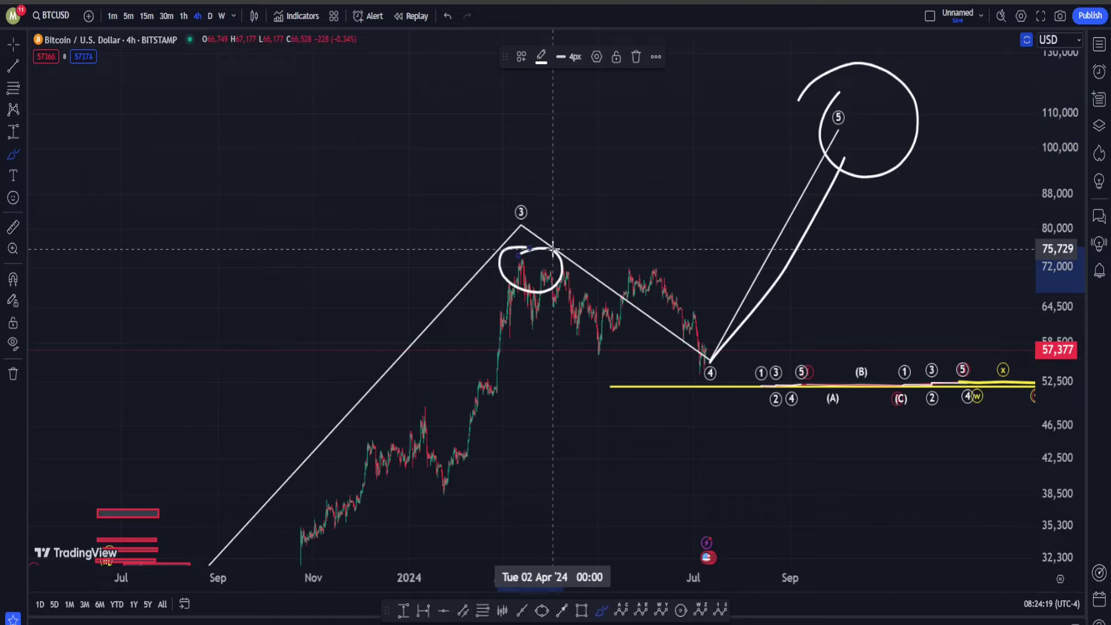
Step: Remove the March-peak freehand loop, auto-fit the price scale, and open Symbol Search for BTCUSD
{"action": "key", "text": "ctrl"}
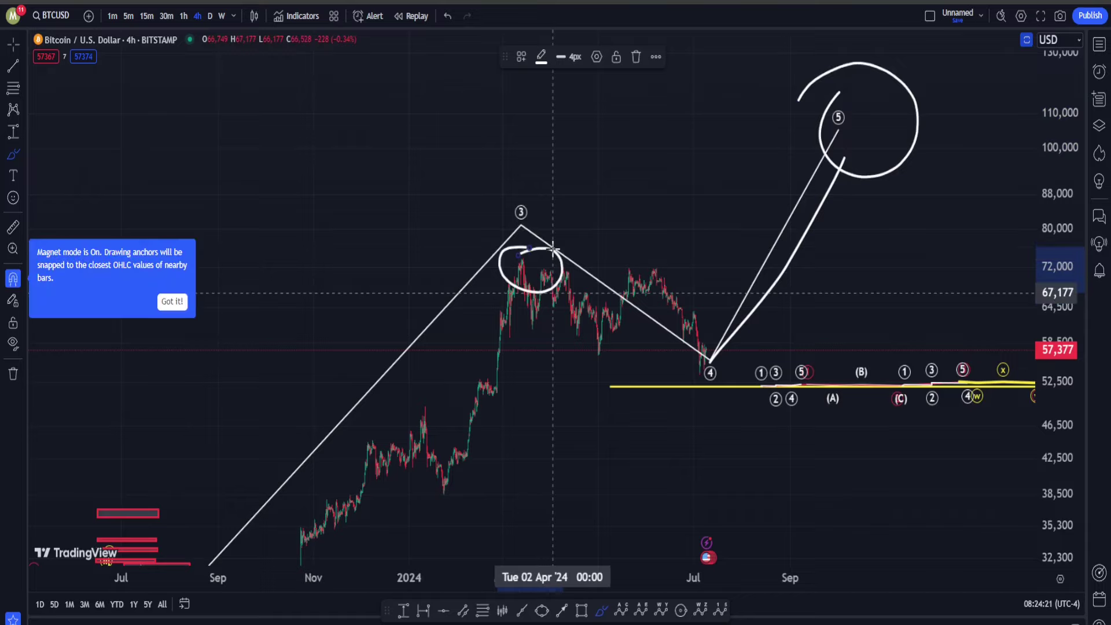
{"action": "key", "text": "ctrl+z"}
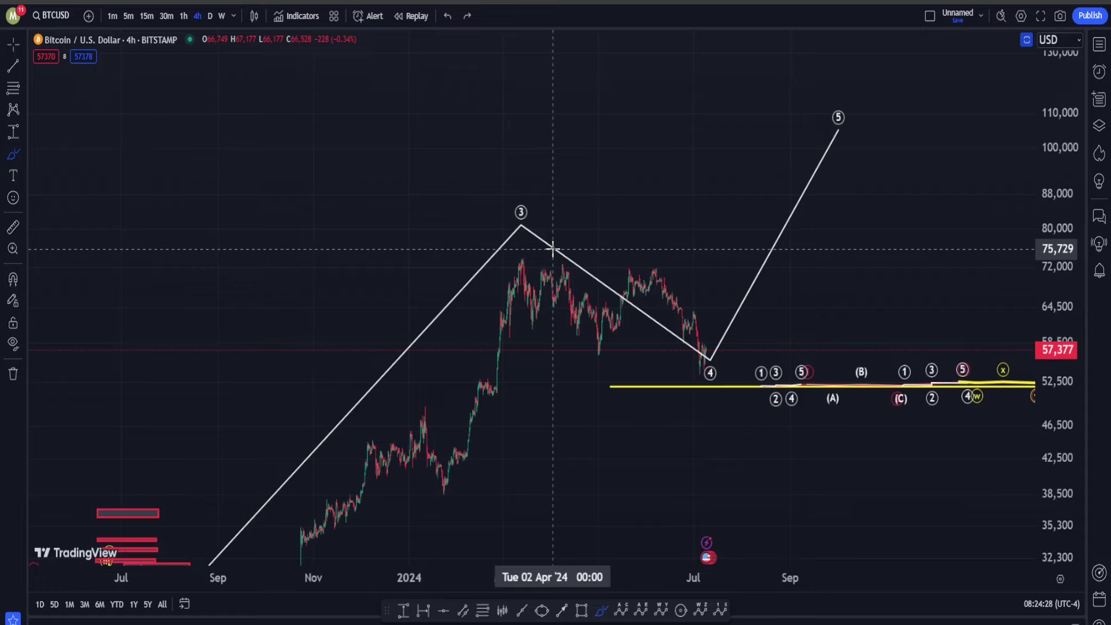
{"action": "key", "text": "Escape"}
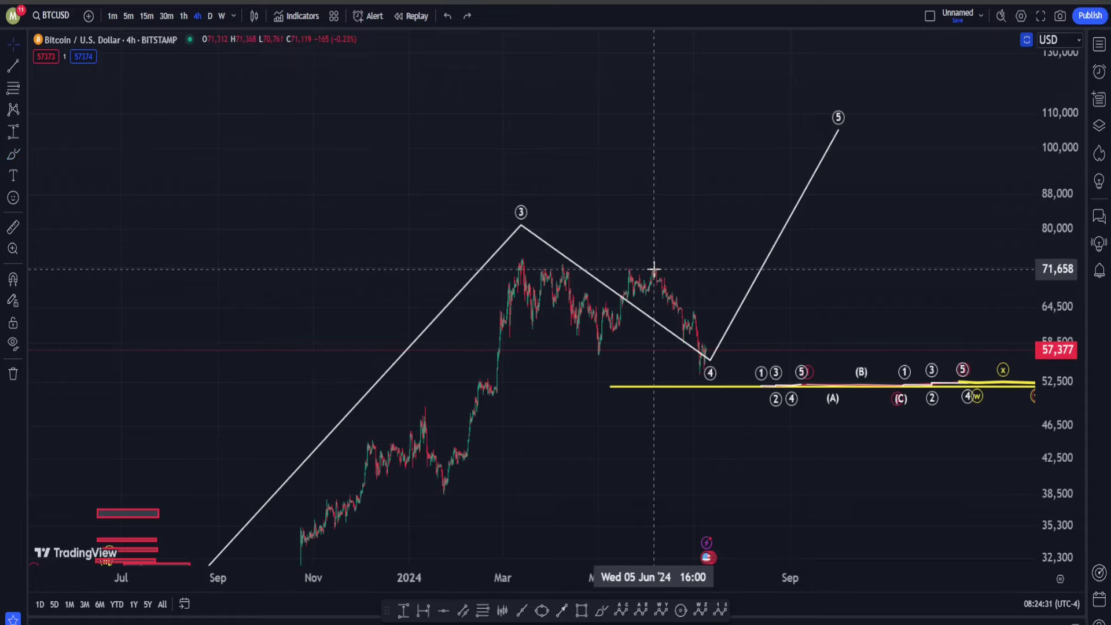
{"action": "double_click", "coordinate": [1061, 200]}
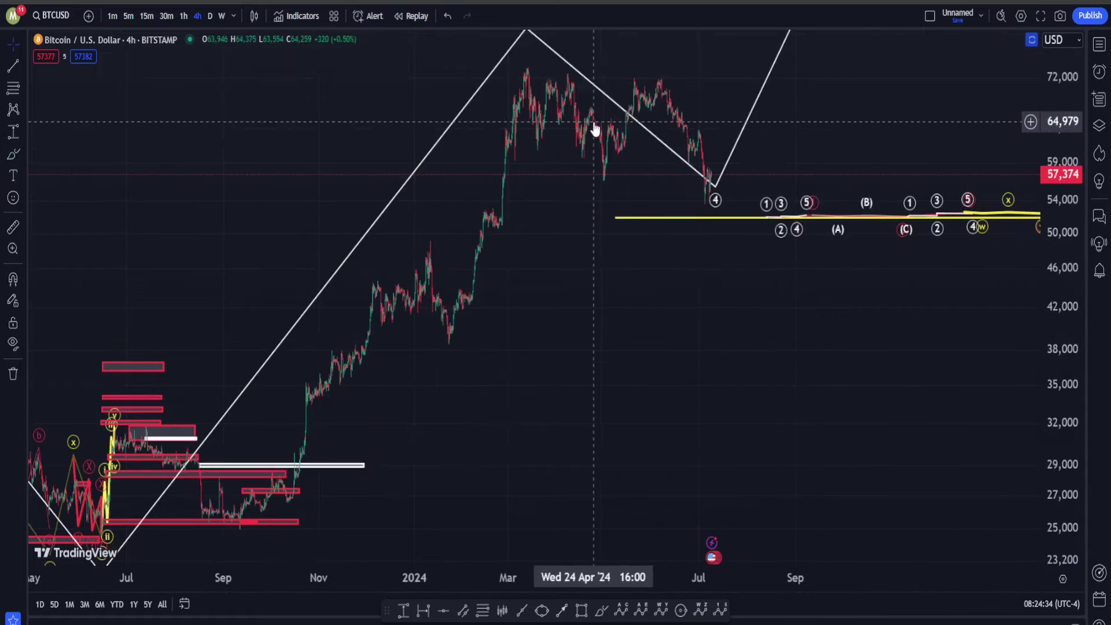
{"action": "left_click", "coordinate": [50, 17]}
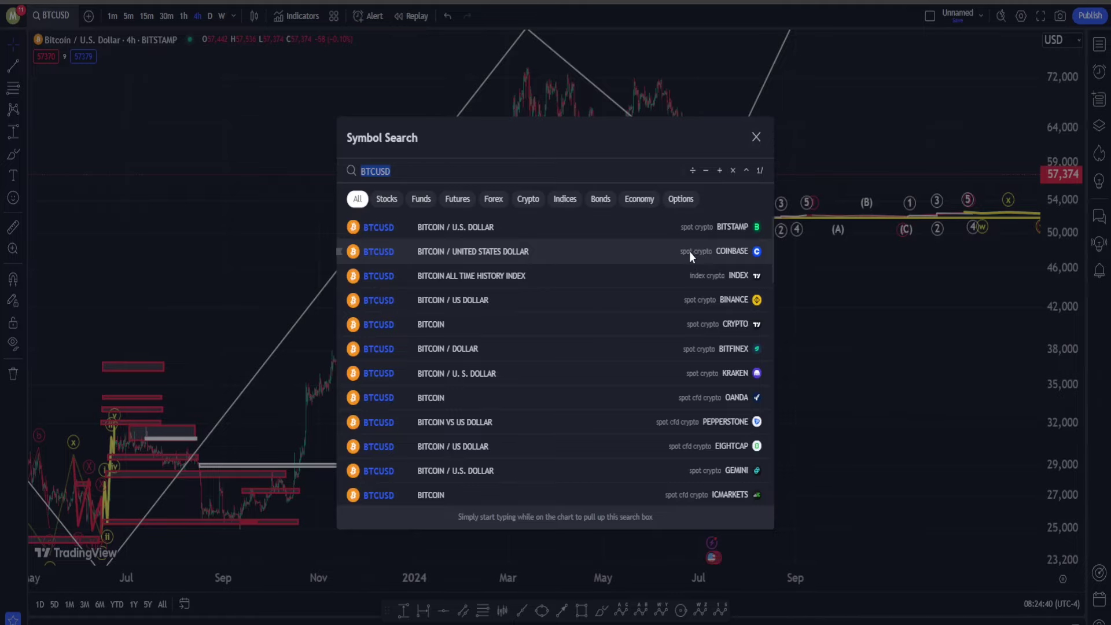
Step: Load the Coinbase BTCUSD chart and pan from May 2023 toward the recent candles
{"action": "left_click", "coordinate": [689, 251]}
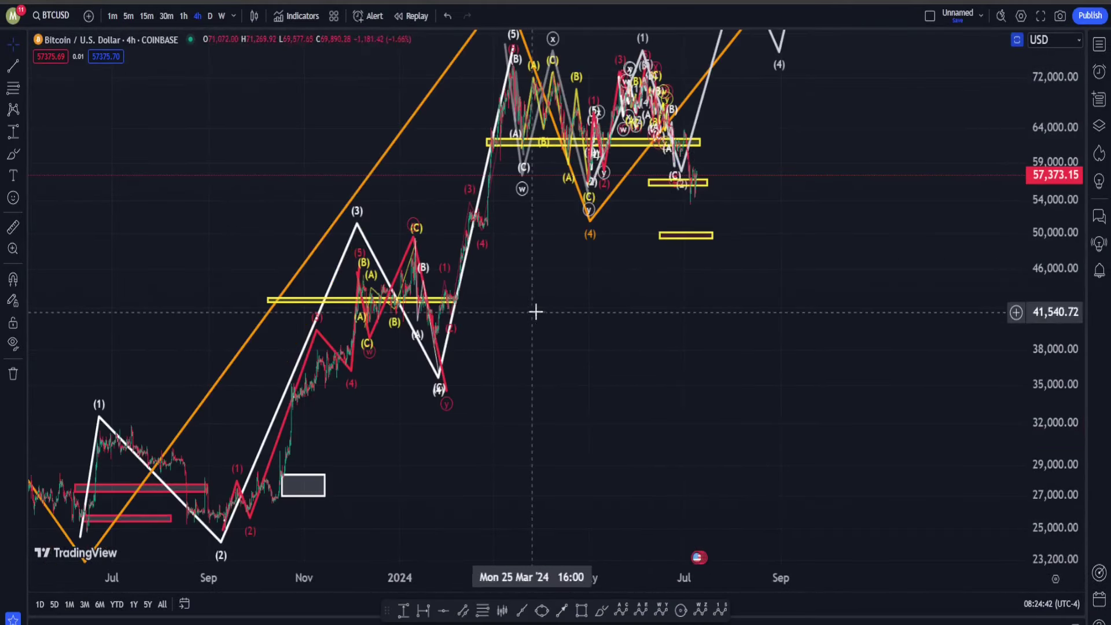
{"action": "left_click_drag", "start_coordinate": [536, 311], "coordinate": [944, 377]}
{"action": "left_click_drag", "start_coordinate": [563, 202], "coordinate": [503, 232]}
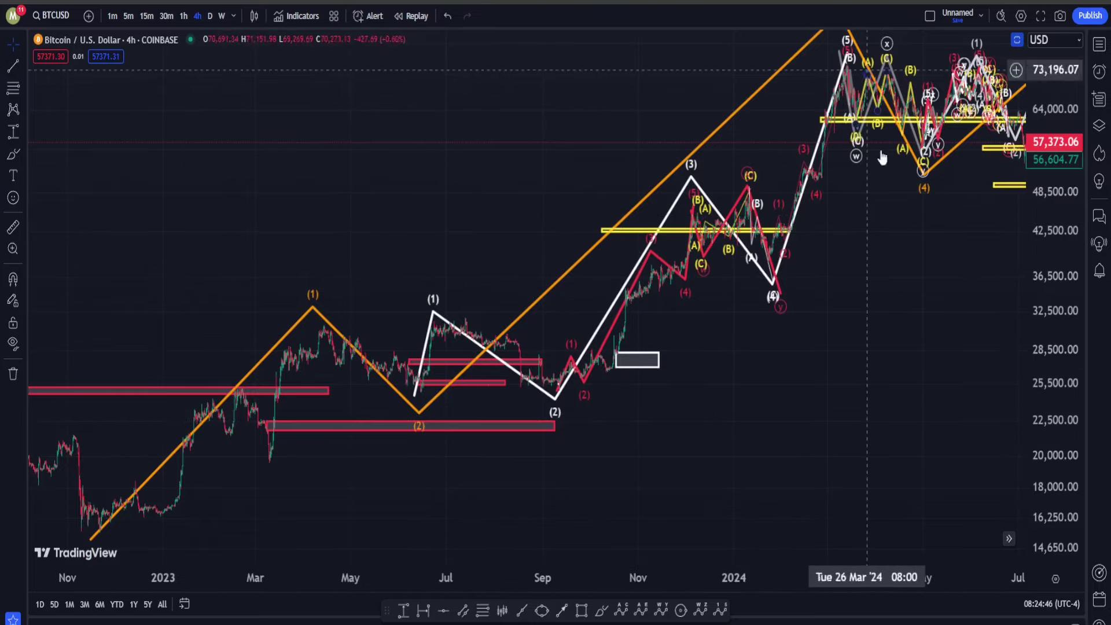
{"action": "left_click_drag", "start_coordinate": [854, 358], "coordinate": [729, 172]}
Step: Fit the price scale over the wave counts and move the orange wave (4) point onto the early-May low near 52,609
{"action": "scroll", "coordinate": [729, 172], "scroll_direction": "up", "scroll_amount": 5}
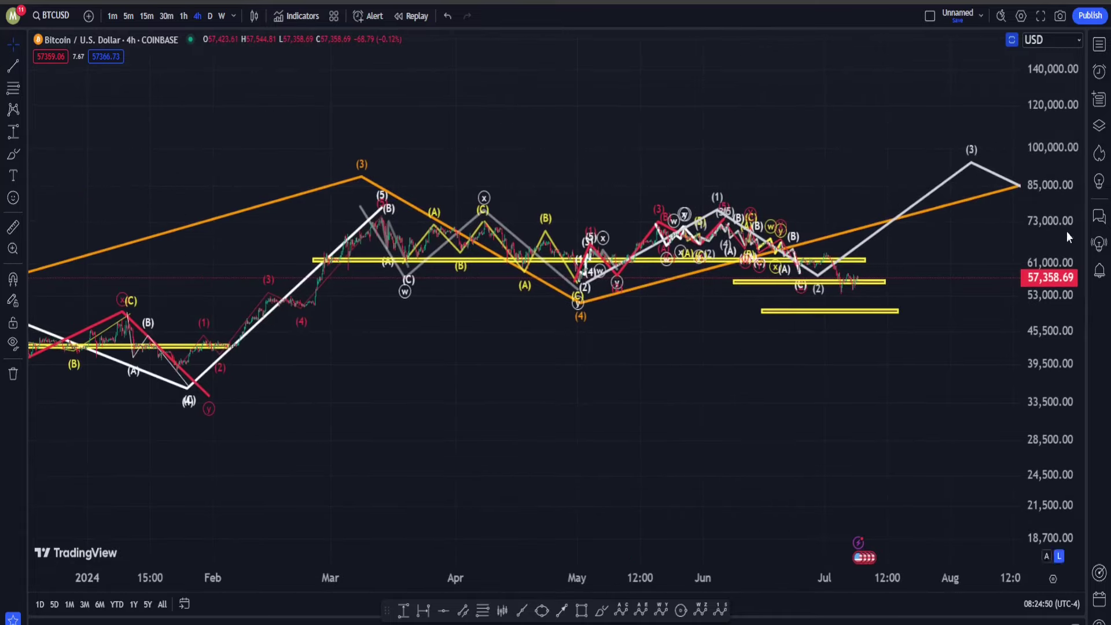
{"action": "double_click", "coordinate": [1066, 180]}
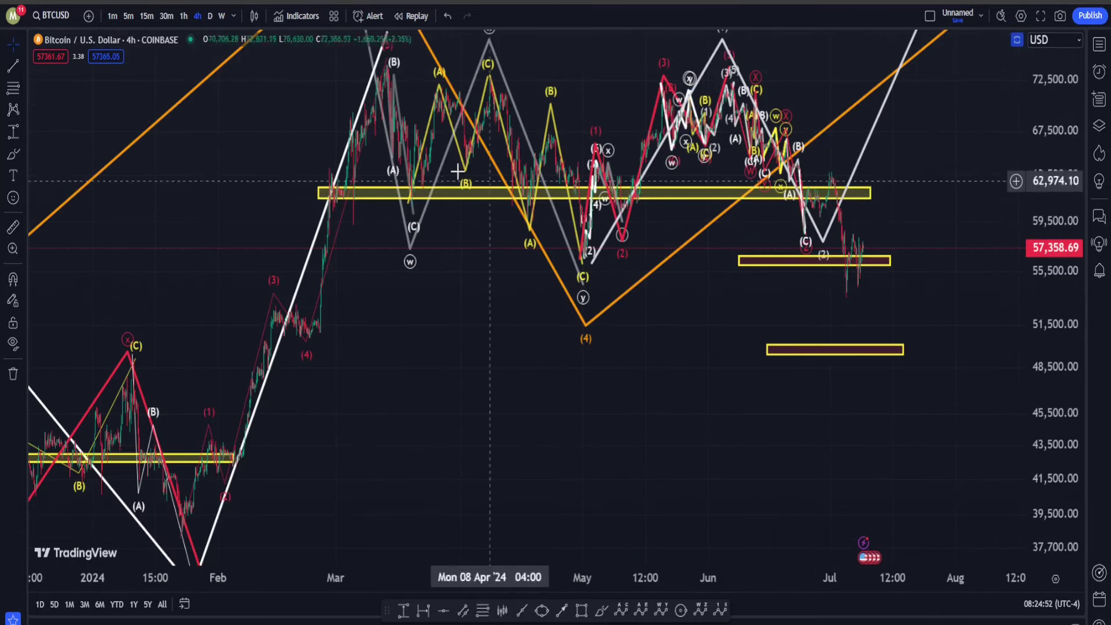
{"action": "scroll", "coordinate": [488, 143], "scroll_direction": "up", "scroll_amount": 5}
{"action": "scroll", "coordinate": [640, 210], "scroll_direction": "down", "scroll_amount": 2}
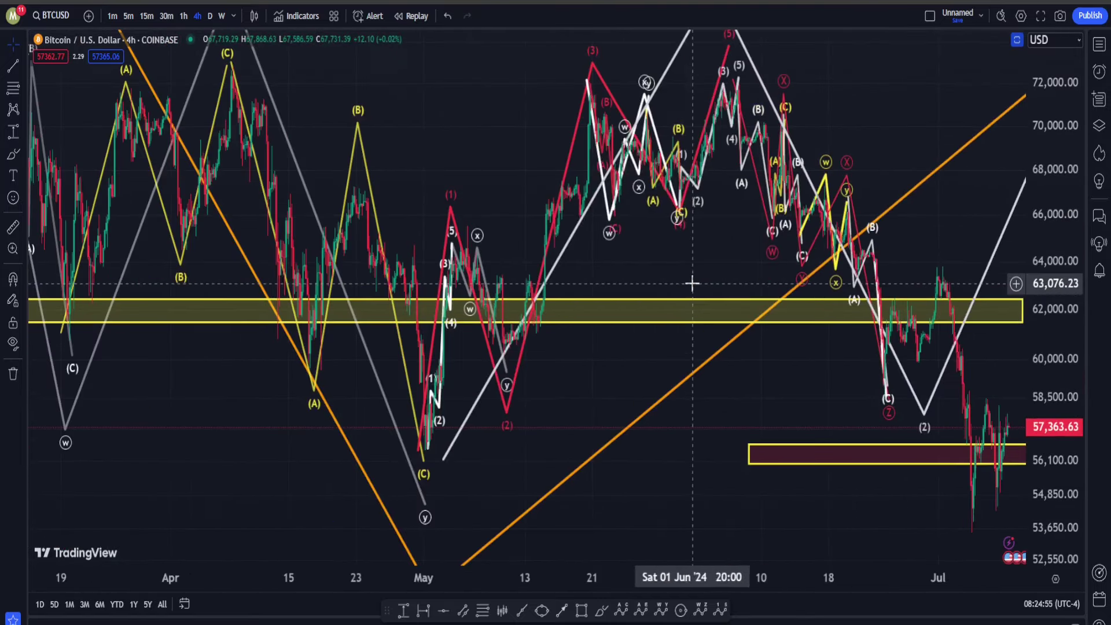
{"action": "left_click_drag", "start_coordinate": [1054, 141], "coordinate": [1051, 421]}
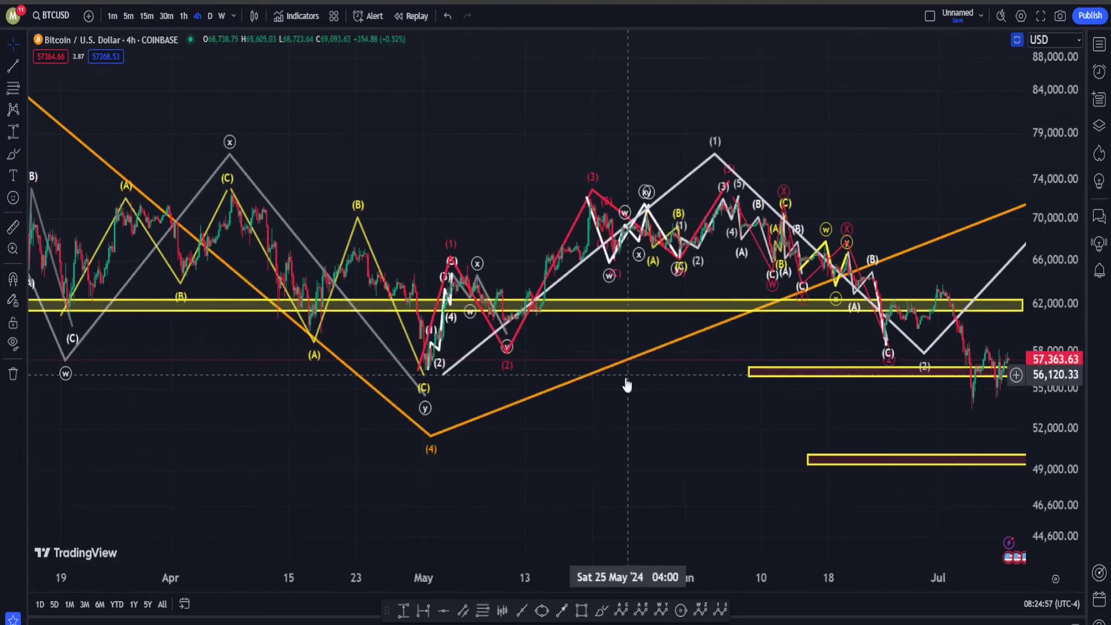
{"action": "scroll", "coordinate": [627, 383], "scroll_direction": "down", "scroll_amount": 4}
{"action": "left_click_drag", "start_coordinate": [759, 455], "coordinate": [705, 493]}
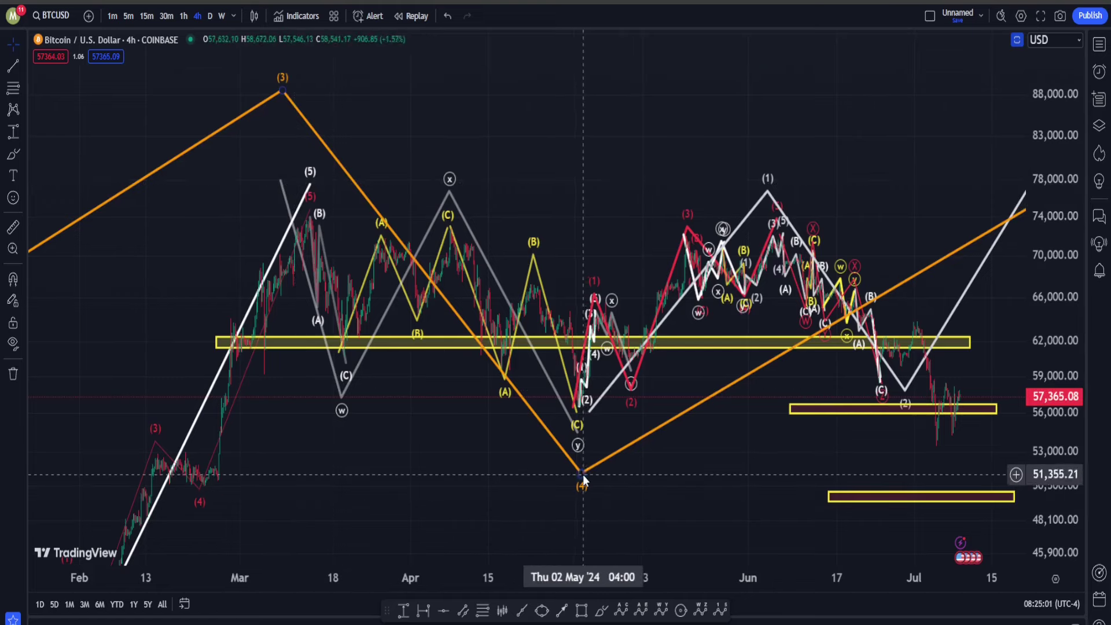
{"action": "mouse_move", "coordinate": [582, 473]}
{"action": "left_mouse_down"}
{"action": "mouse_move", "coordinate": [597, 434]}
{"action": "mouse_move", "coordinate": [589, 461]}
{"action": "left_mouse_up"}
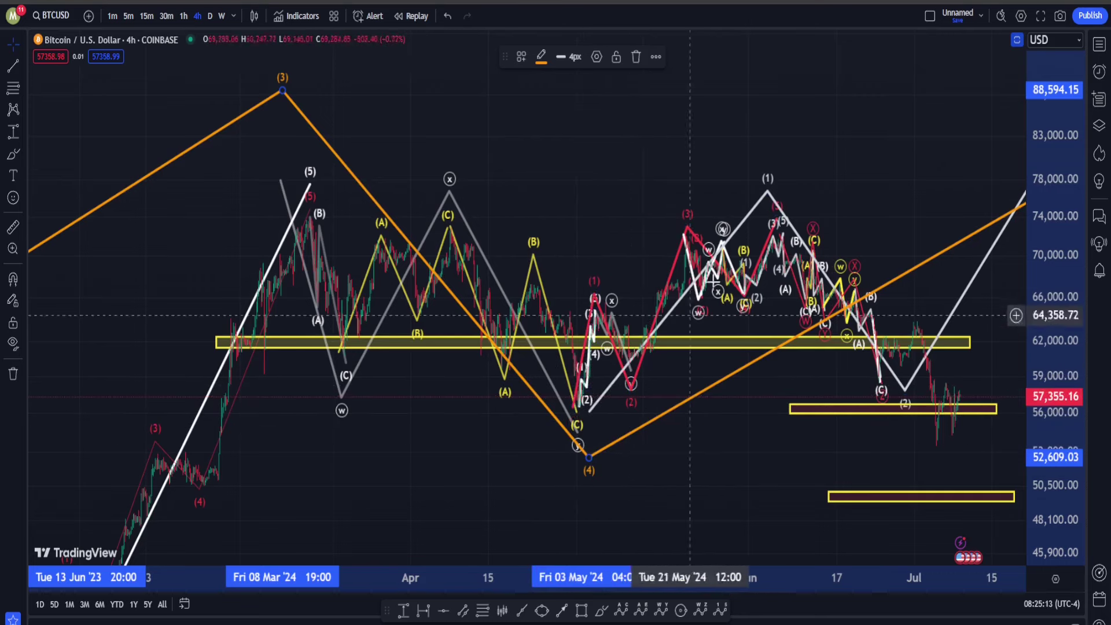
Step: Find and delete the white projected wave drawing
{"action": "left_click_drag", "start_coordinate": [819, 134], "coordinate": [459, 193]}
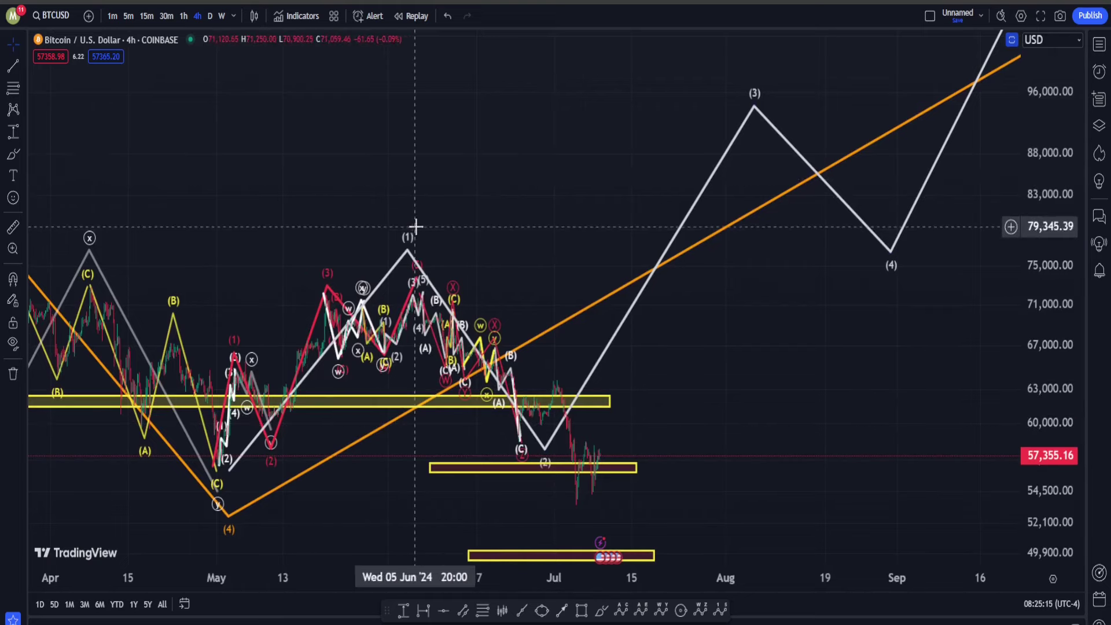
{"action": "left_click_drag", "start_coordinate": [698, 310], "coordinate": [563, 434]}
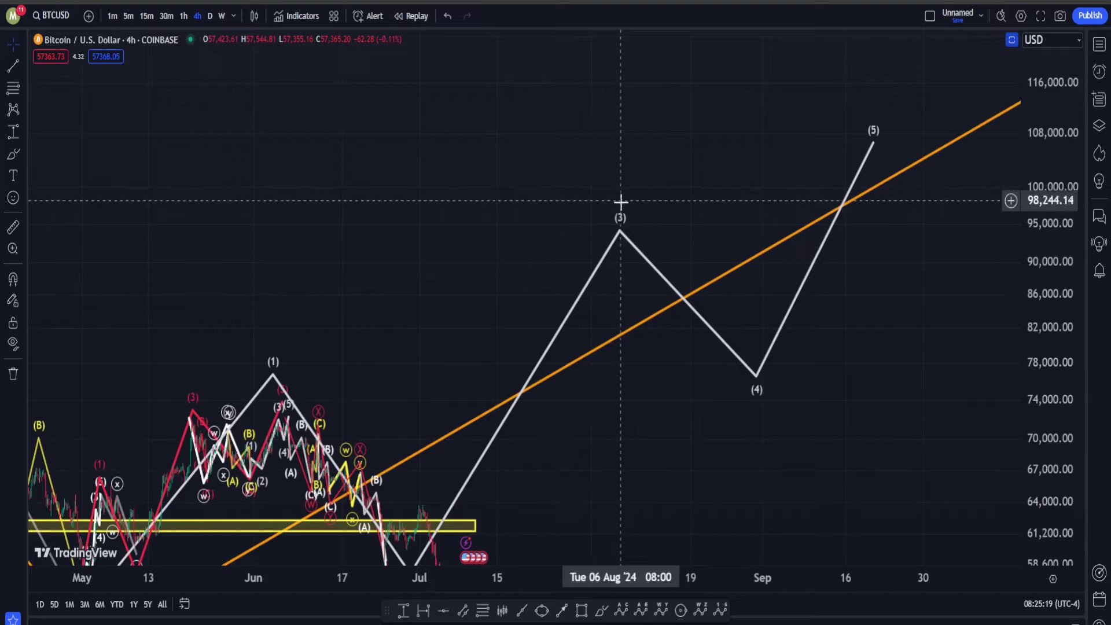
{"action": "mouse_move", "coordinate": [463, 229]}
{"action": "left_mouse_down"}
{"action": "mouse_move", "coordinate": [665, 149]}
{"action": "mouse_move", "coordinate": [775, 78]}
{"action": "left_mouse_up"}
{"action": "left_click", "coordinate": [822, 146]}
{"action": "key", "text": "Delete"}
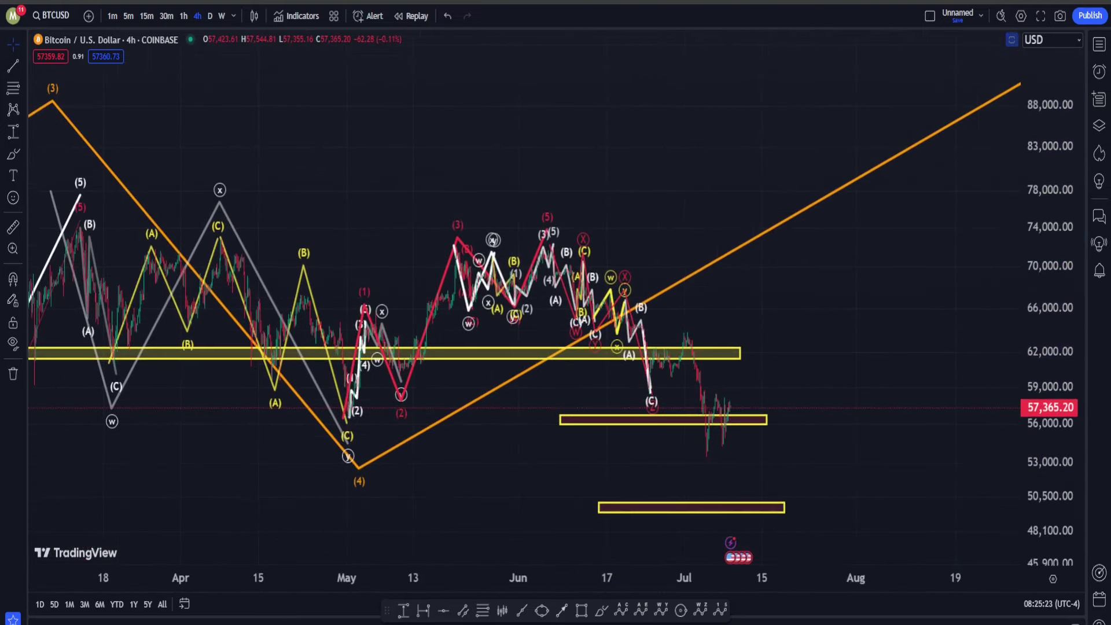
Step: Draw trial freehand circles around the lower yellow zone and the (2)/(C) low, then undo them
{"action": "left_click", "coordinate": [600, 613]}
{"action": "mouse_move", "coordinate": [814, 397]}
{"action": "left_mouse_down"}
{"action": "mouse_move", "coordinate": [702, 443]}
{"action": "mouse_move", "coordinate": [718, 499]}
{"action": "left_mouse_up"}
{"action": "mouse_move", "coordinate": [389, 399]}
{"action": "left_mouse_down"}
{"action": "mouse_move", "coordinate": [324, 452]}
{"action": "mouse_move", "coordinate": [347, 399]}
{"action": "mouse_move", "coordinate": [338, 384]}
{"action": "left_mouse_up"}
{"action": "key", "text": "ctrl+z"}
{"action": "key", "text": "ctrl+z"}
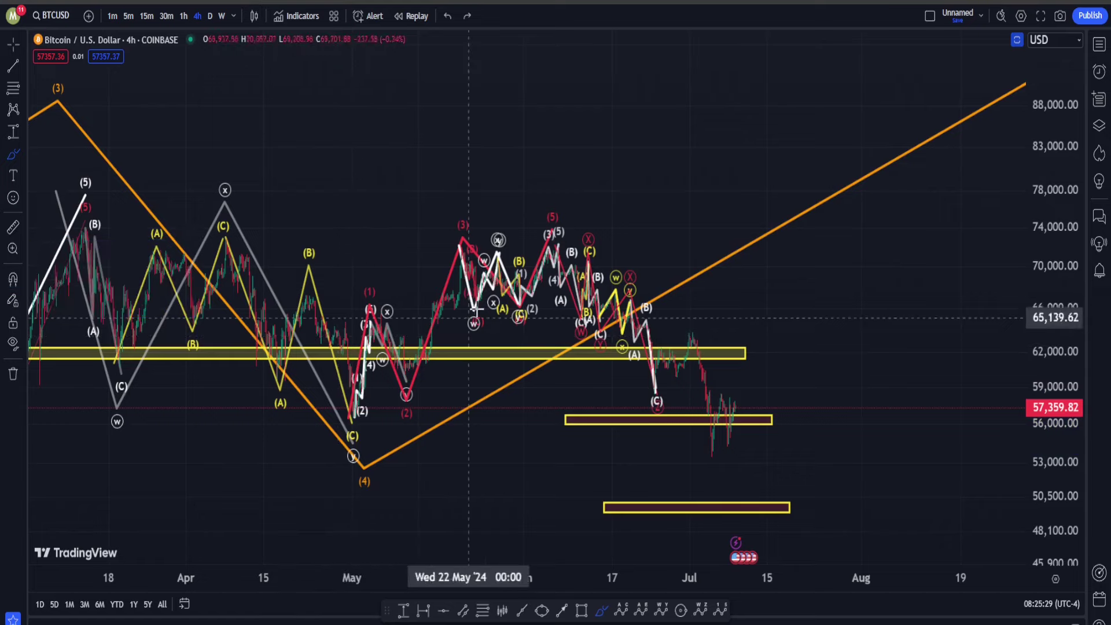
Step: Move the orange wave (4) point to late July near 52,699.75 and switch to 15-minute candles
{"action": "mouse_move", "coordinate": [459, 315]}
{"action": "left_mouse_down"}
{"action": "mouse_move", "coordinate": [521, 222]}
{"action": "mouse_move", "coordinate": [659, 120]}
{"action": "mouse_move", "coordinate": [618, 124]}
{"action": "mouse_move", "coordinate": [481, 99]}
{"action": "left_mouse_up"}
{"action": "right_click", "coordinate": [659, 119]}
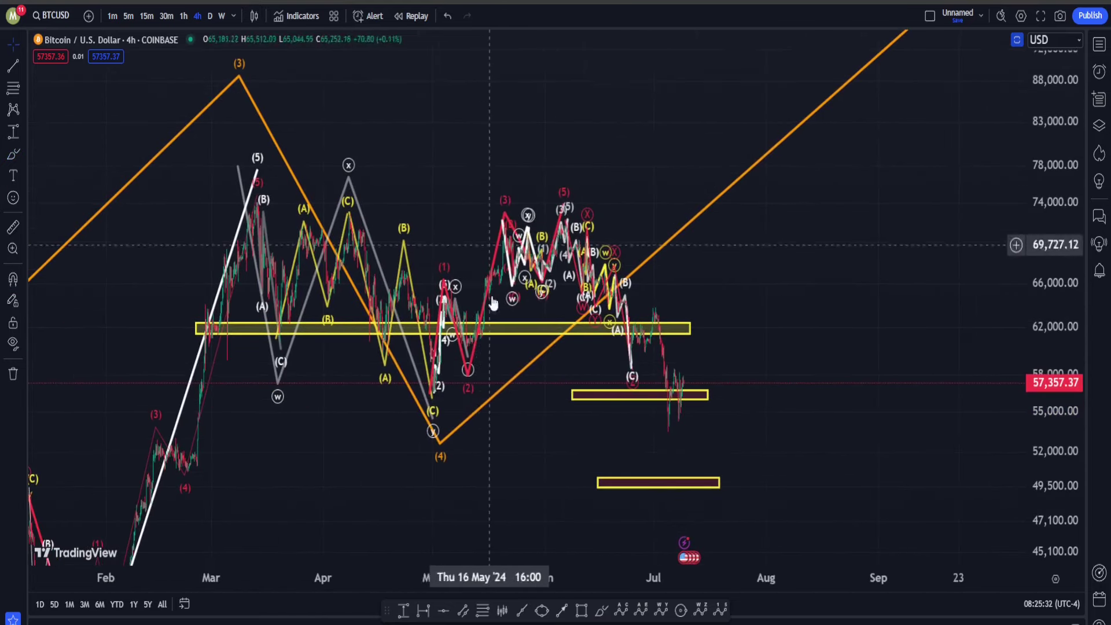
{"action": "mouse_move", "coordinate": [442, 444]}
{"action": "left_mouse_down"}
{"action": "mouse_move", "coordinate": [694, 423]}
{"action": "mouse_move", "coordinate": [746, 443]}
{"action": "left_mouse_up"}
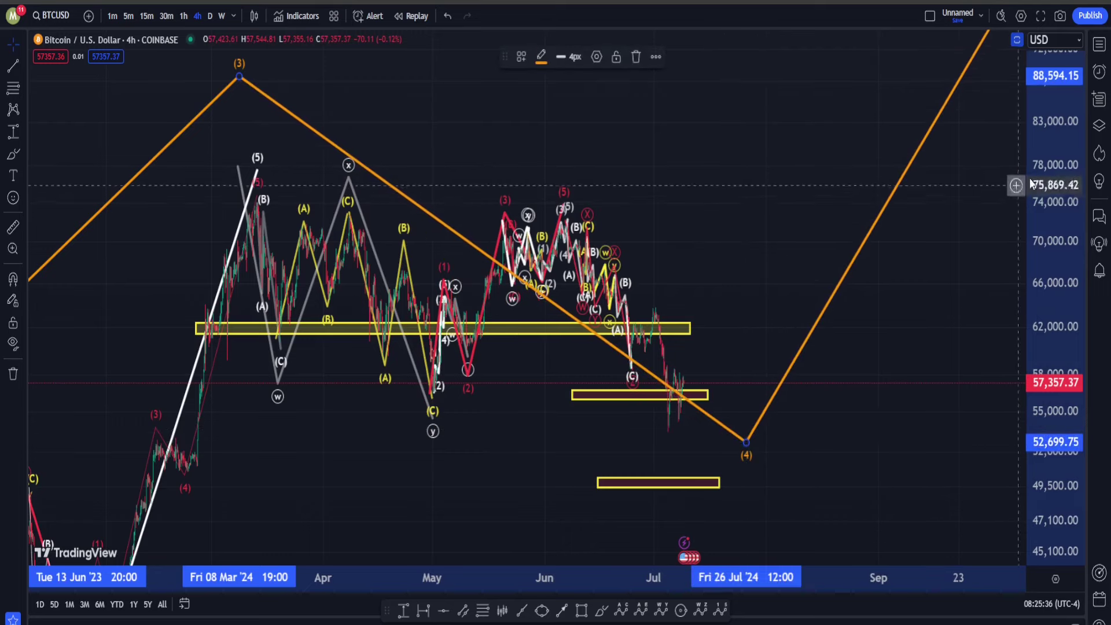
{"action": "left_click_drag", "start_coordinate": [688, 278], "coordinate": [684, 144]}
{"action": "left_click", "coordinate": [150, 16]}
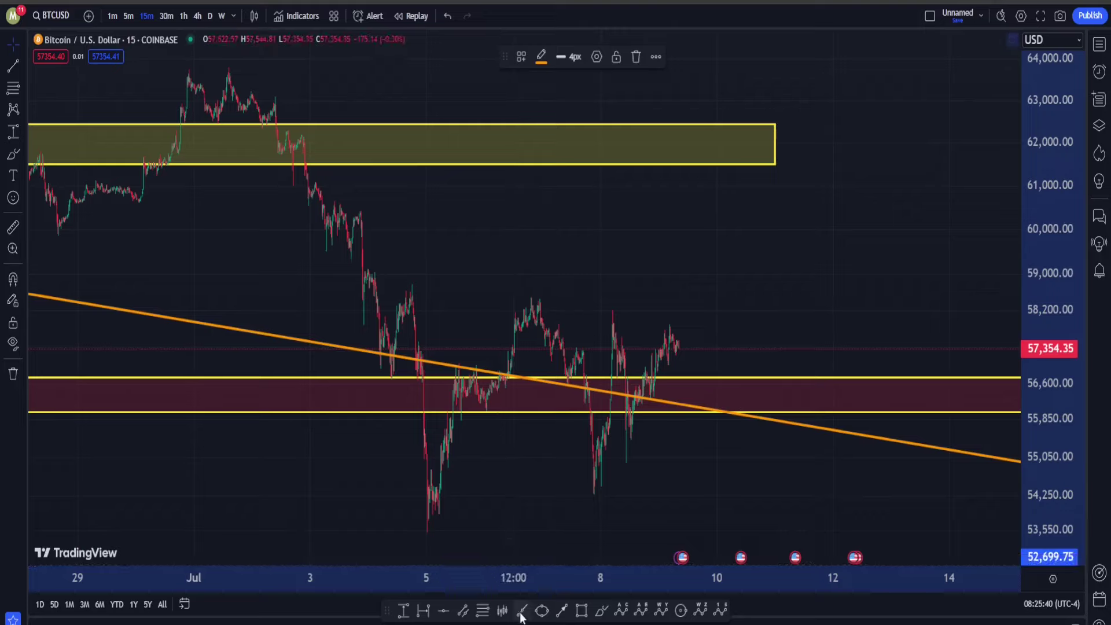
{"action": "left_click", "coordinate": [599, 611]}
{"action": "left_click_drag", "start_coordinate": [417, 279], "coordinate": [385, 282]}
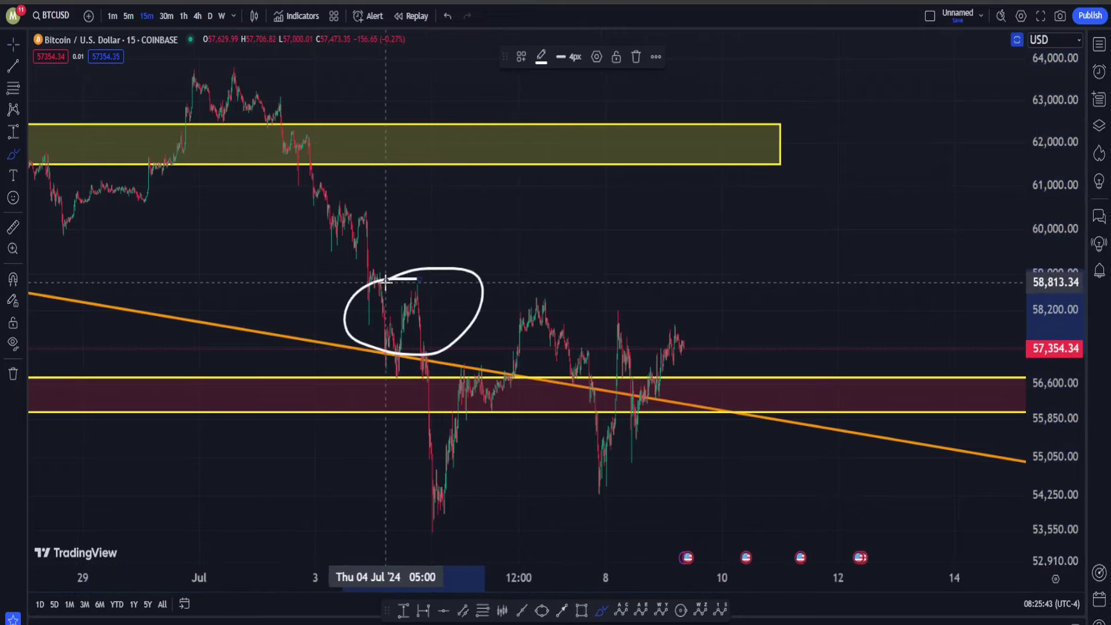
{"action": "key", "text": "ctrl+z"}
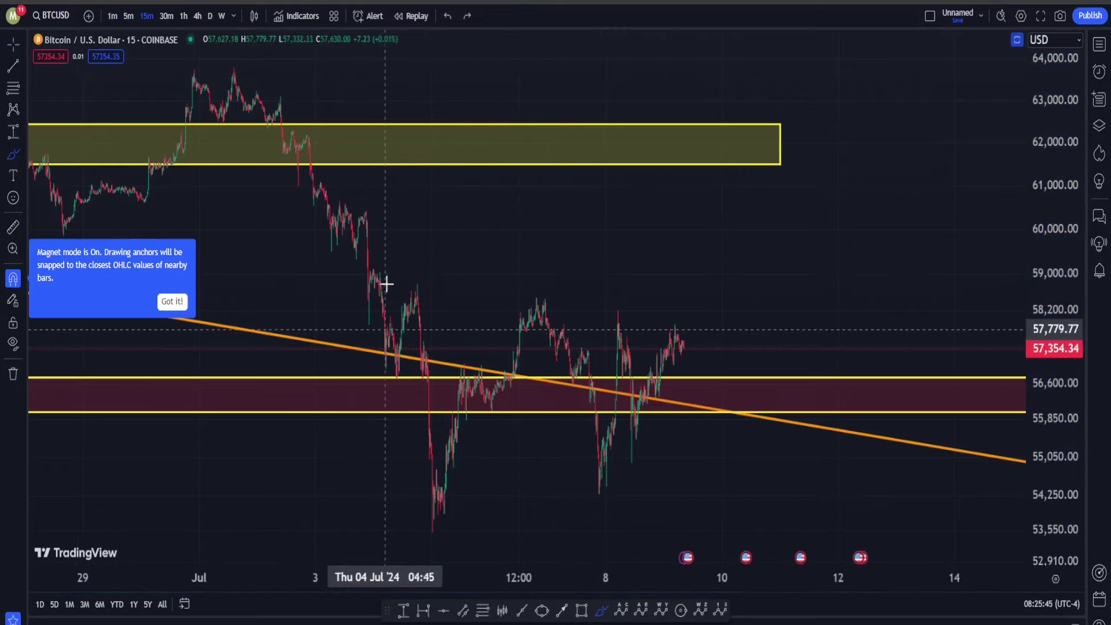
{"action": "left_click_drag", "start_coordinate": [484, 384], "coordinate": [425, 382]}
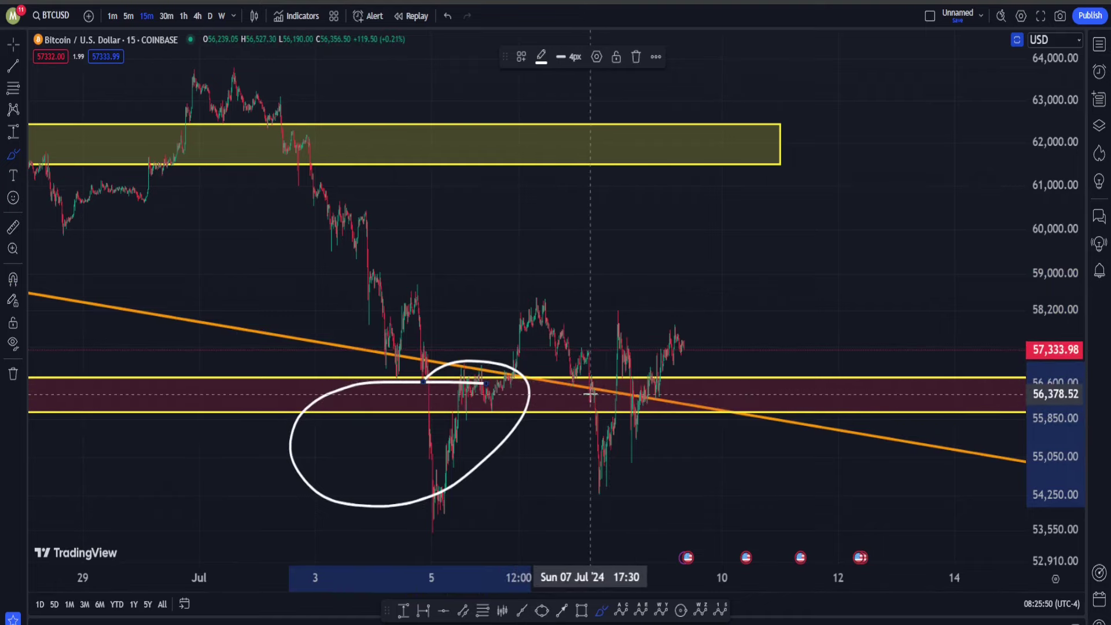
{"action": "key", "text": "ctrl+z"}
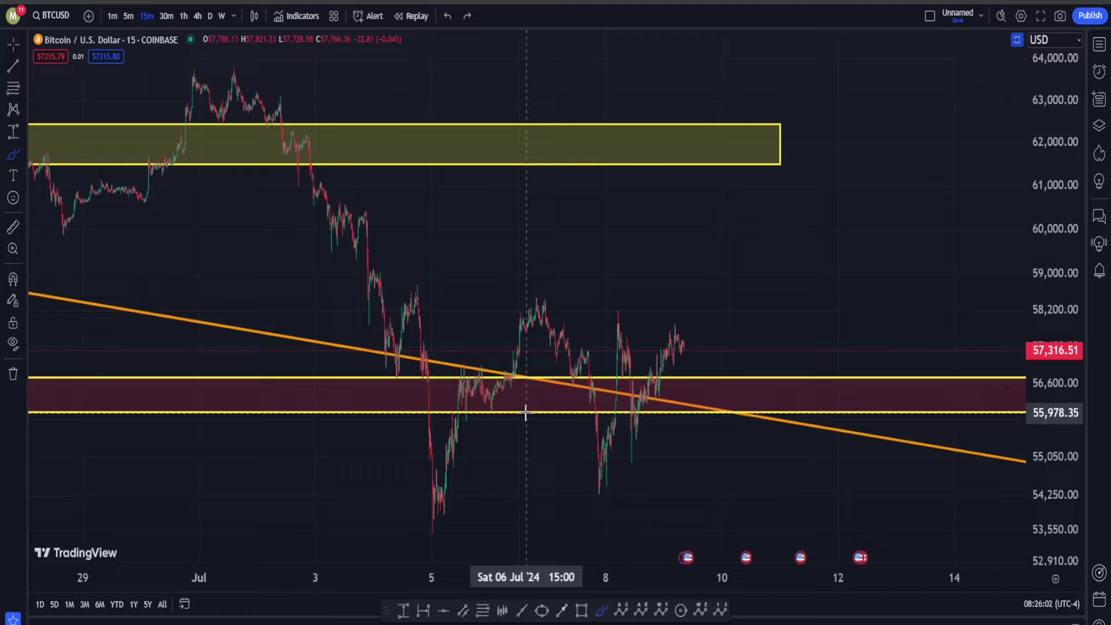
Step: Compress the price scale, pan to the 49,400–50,100 zone, and drag its right edge further forward
{"action": "scroll", "coordinate": [561, 350], "scroll_direction": "down", "scroll_amount": 3}
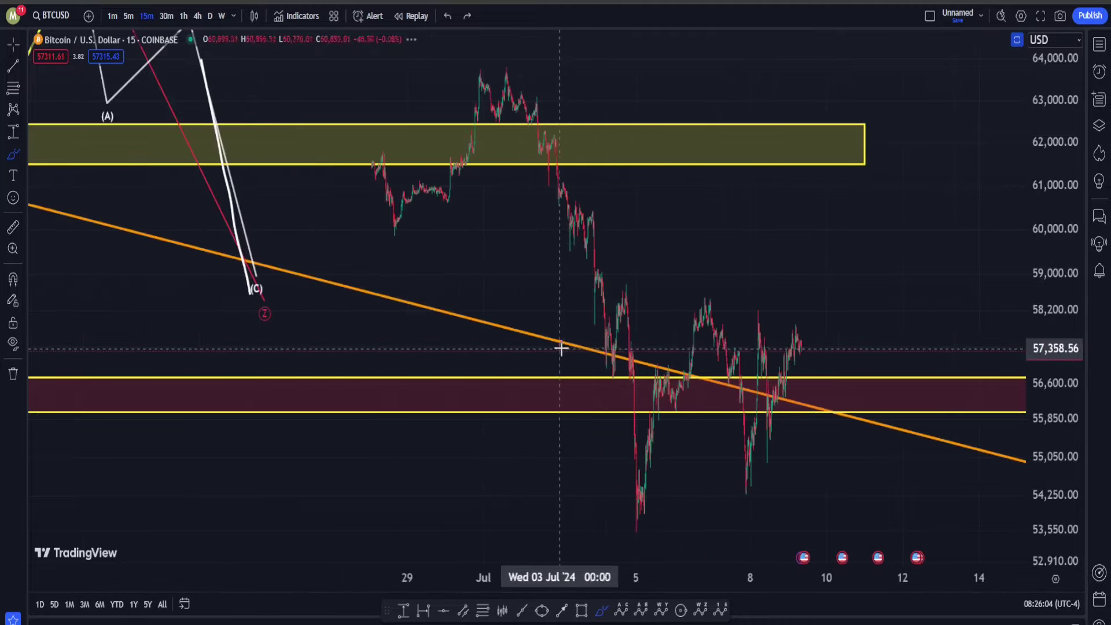
{"action": "left_click_drag", "start_coordinate": [1064, 197], "coordinate": [1036, 371]}
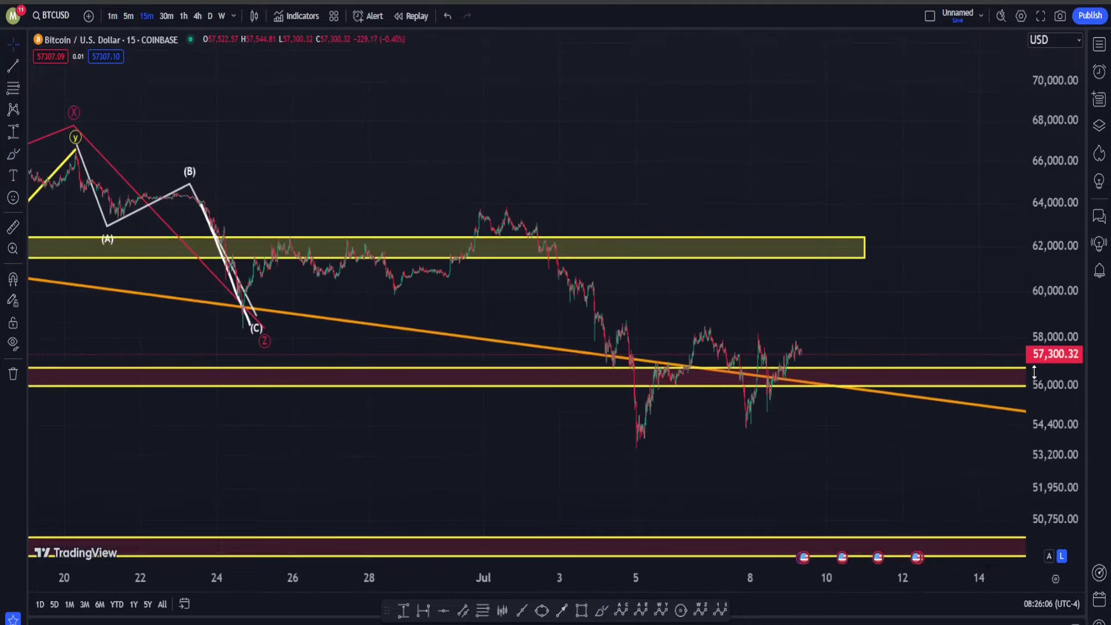
{"action": "left_click_drag", "start_coordinate": [905, 477], "coordinate": [708, 431]}
{"action": "left_click_drag", "start_coordinate": [828, 456], "coordinate": [630, 298]}
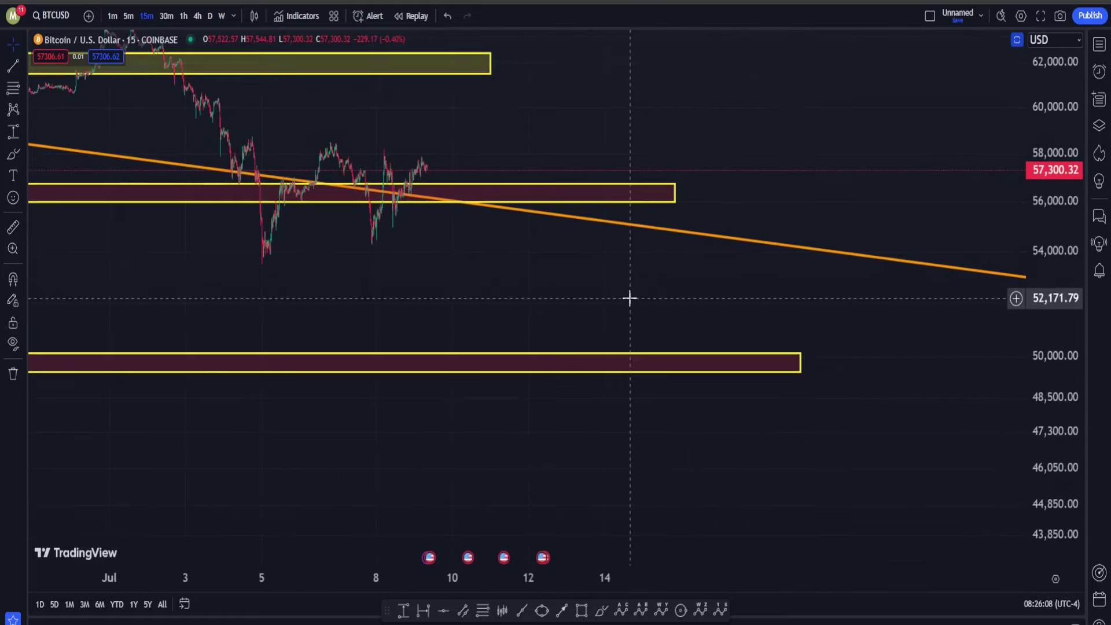
{"action": "left_click", "coordinate": [800, 363]}
{"action": "left_click_drag", "start_coordinate": [800, 363], "coordinate": [905, 363]}
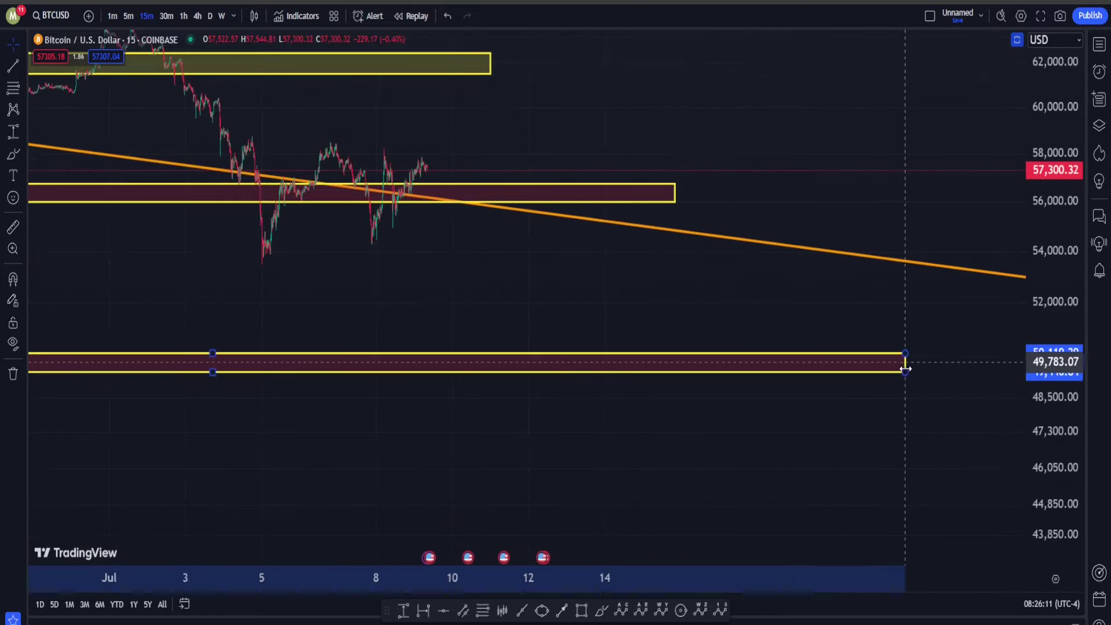
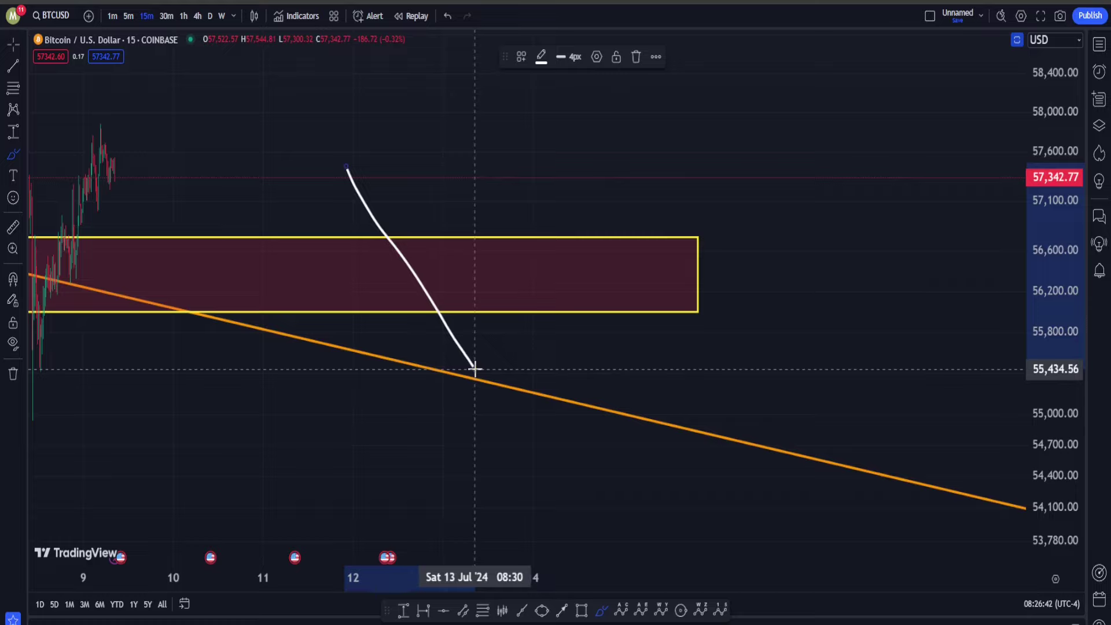
Step: Sketch a white brush path bouncing back up into the yellow zone on the 15-minute chart
{"action": "mouse_move", "coordinate": [475, 369]}
{"action": "left_mouse_down"}
{"action": "mouse_move", "coordinate": [549, 276]}
{"action": "mouse_move", "coordinate": [676, 466]}
{"action": "left_mouse_up"}
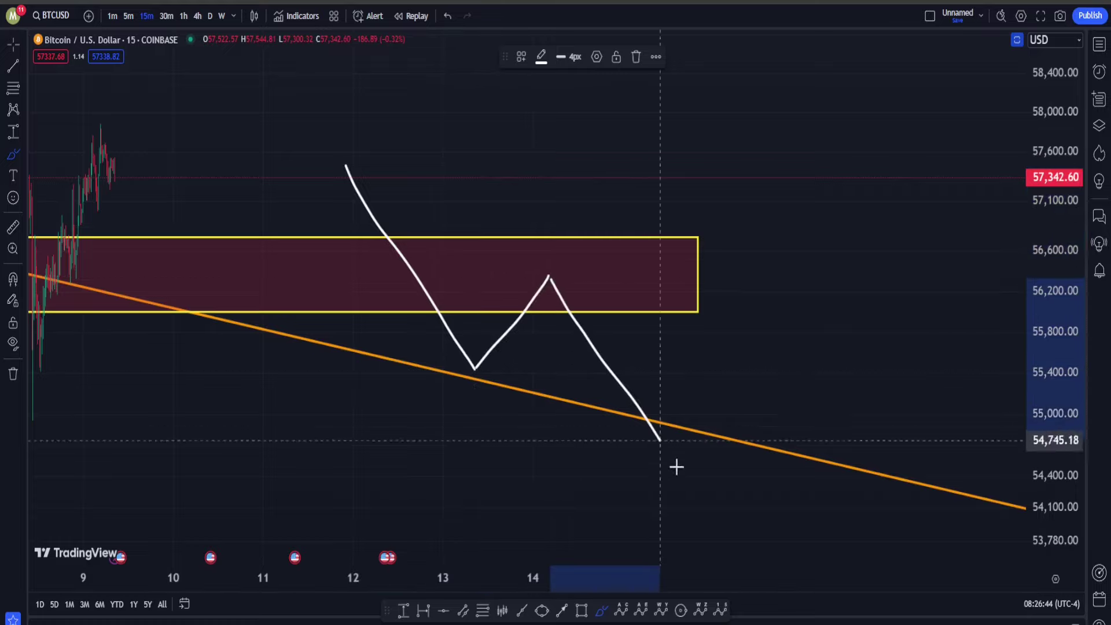
Step: Extend the path down through the orange trendline, undo the strokes, and switch to weekly candles
{"action": "mouse_move", "coordinate": [496, 351]}
{"action": "left_mouse_down"}
{"action": "mouse_move", "coordinate": [457, 334]}
{"action": "mouse_move", "coordinate": [504, 326]}
{"action": "mouse_move", "coordinate": [475, 340]}
{"action": "left_mouse_up"}
{"action": "key", "text": "ctrl+z"}
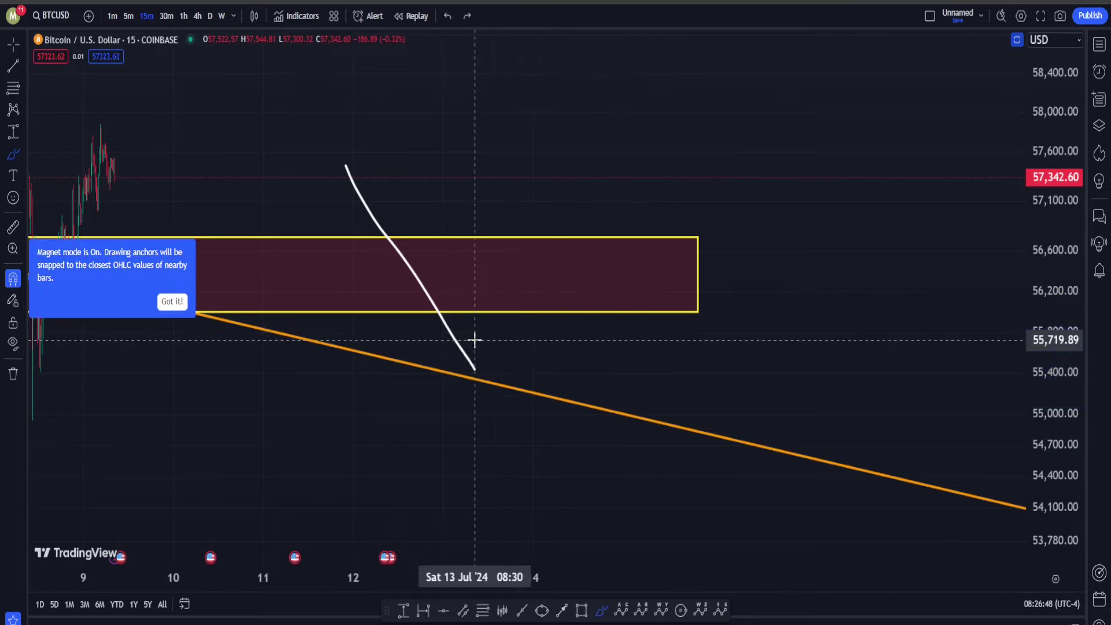
{"action": "left_click", "coordinate": [221, 16]}
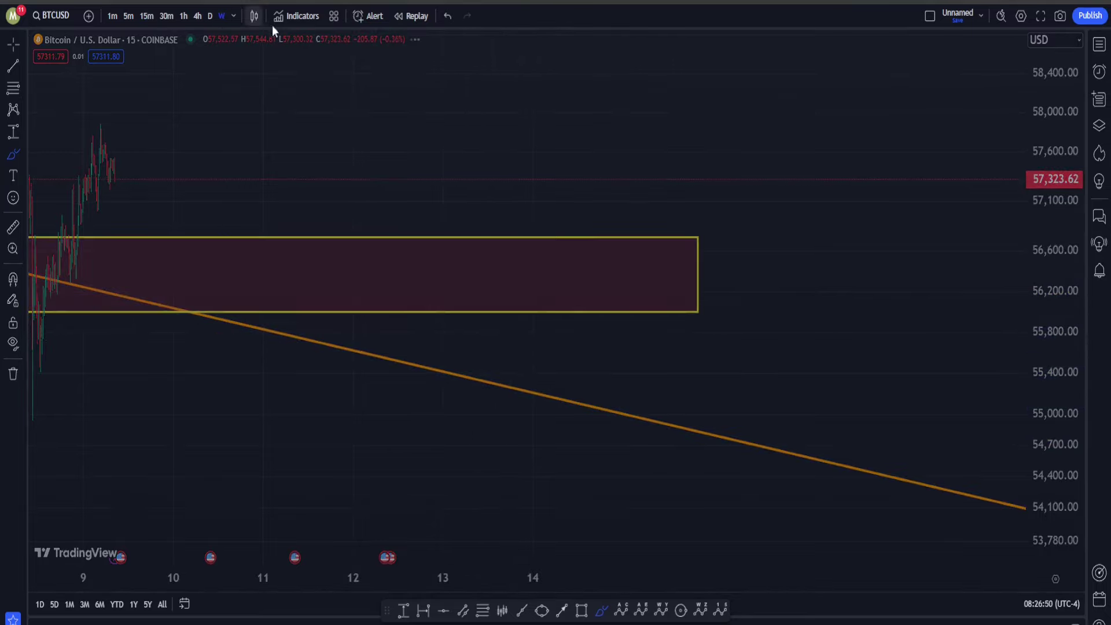
Step: Leave freehand drawing and pan back to the recent weekly candles
{"action": "scroll", "coordinate": [286, 265], "scroll_direction": "up", "scroll_amount": 20}
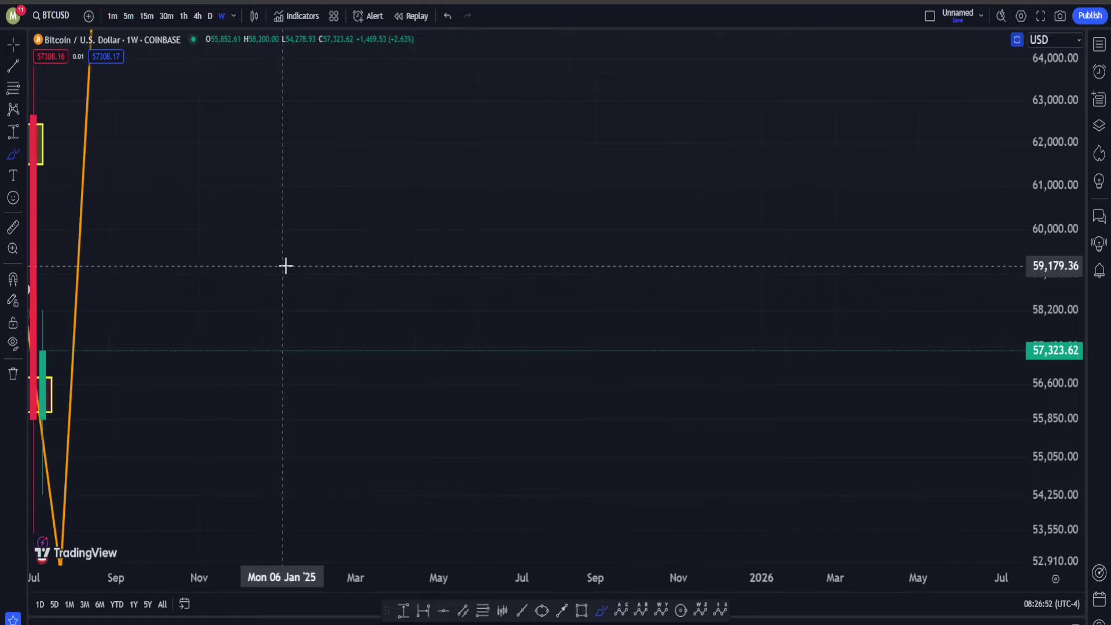
{"action": "key", "text": "Escape"}
{"action": "left_click_drag", "start_coordinate": [226, 210], "coordinate": [769, 318]}
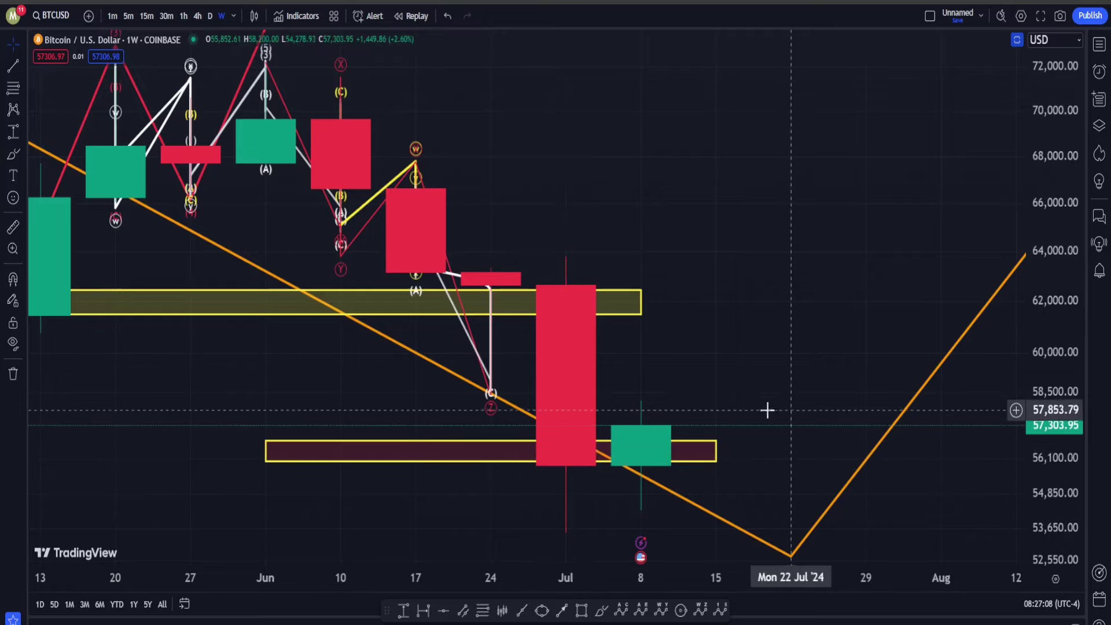
Step: Sketch a brush path from the latest weekly candle down to the orange trendline, undoing the last stroke
{"action": "left_click", "coordinate": [602, 611]}
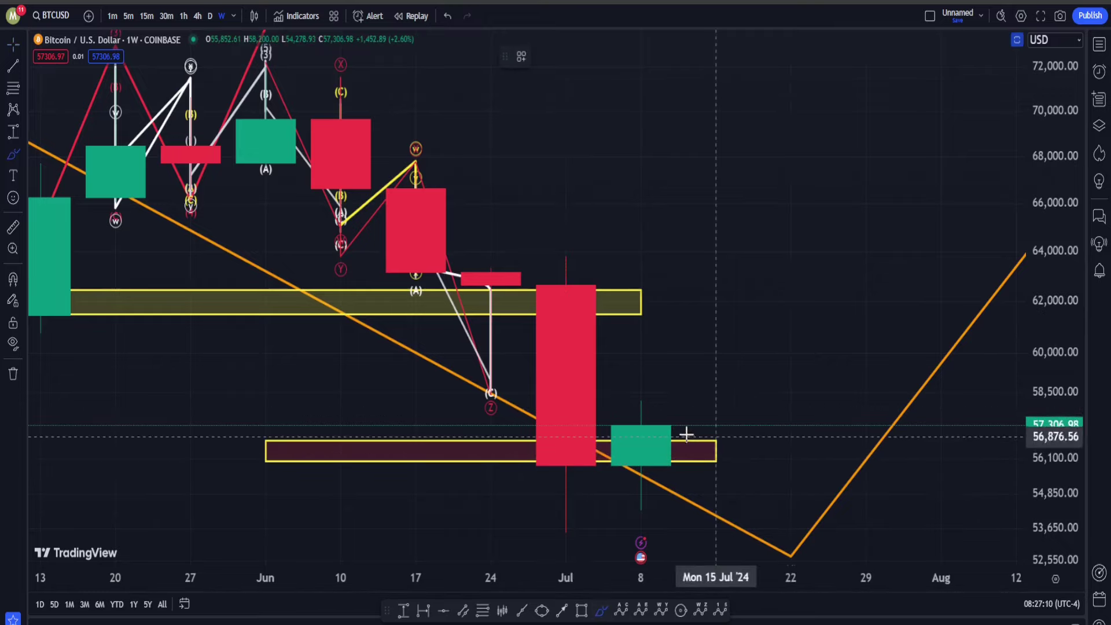
{"action": "mouse_move", "coordinate": [641, 386]}
{"action": "left_mouse_down"}
{"action": "mouse_move", "coordinate": [657, 438]}
{"action": "mouse_move", "coordinate": [717, 485]}
{"action": "left_mouse_up"}
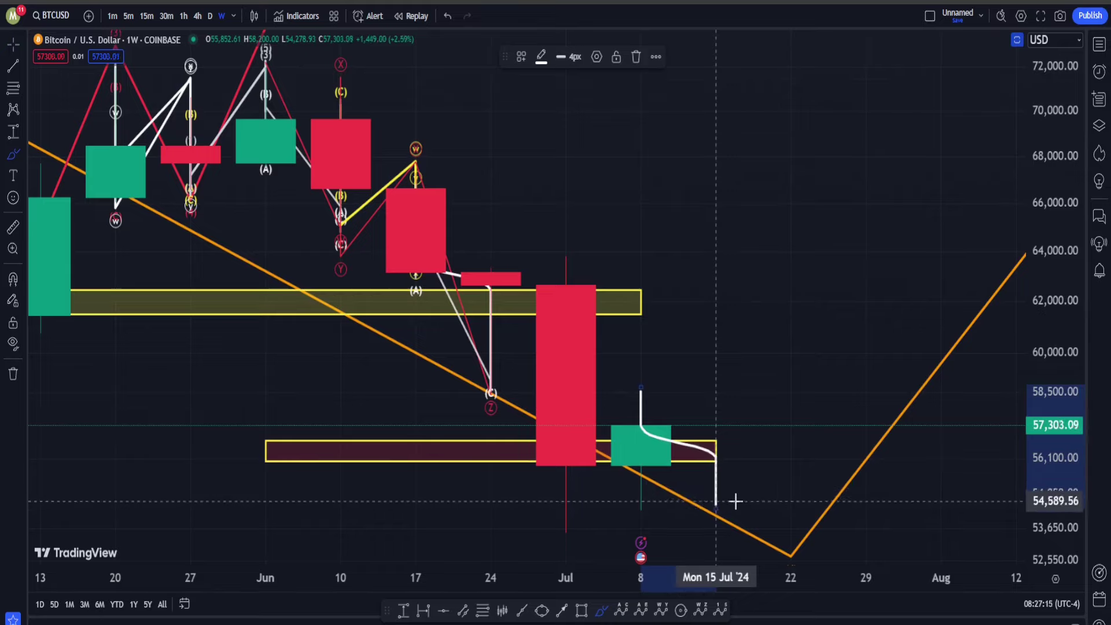
{"action": "left_click_drag", "start_coordinate": [727, 483], "coordinate": [711, 534]}
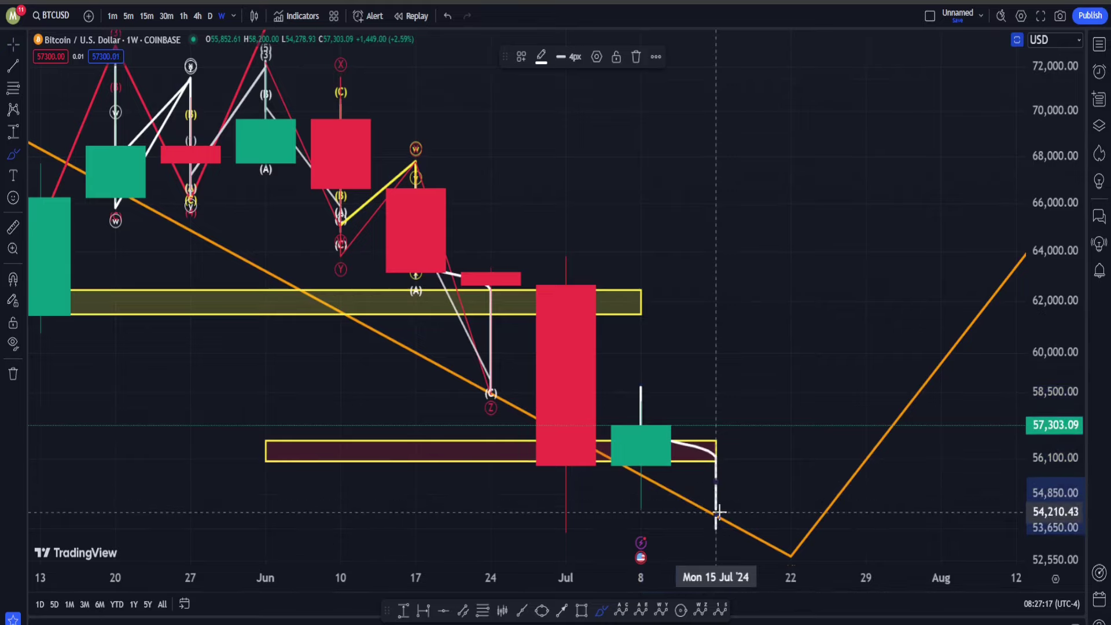
{"action": "key", "text": "ctrl+z"}
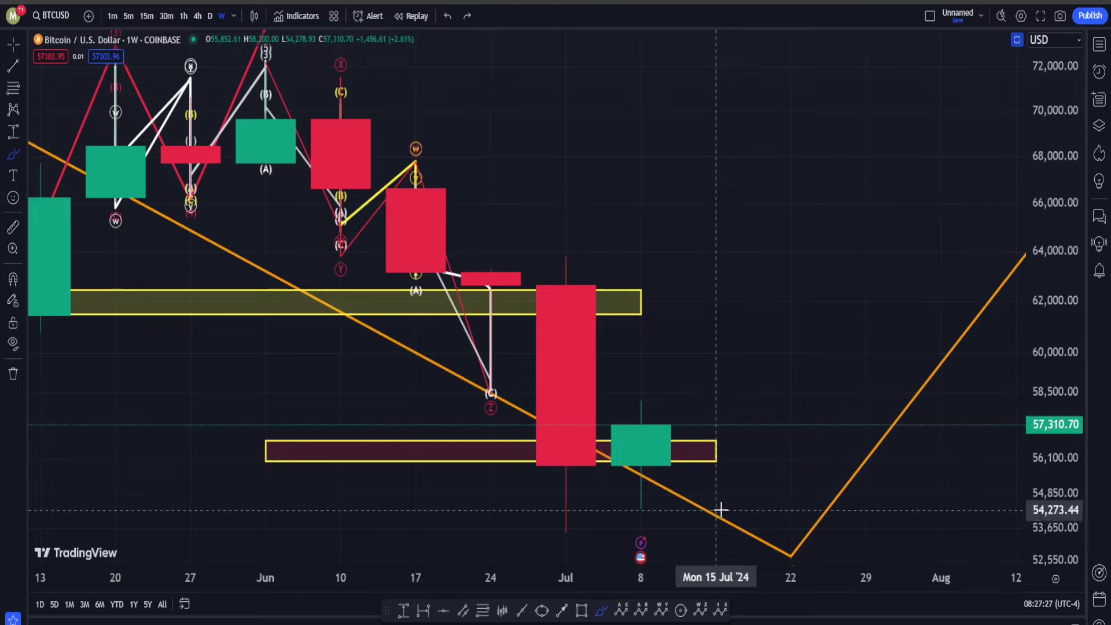
Step: Sketch a curly brace over the projected low, undo it, and switch to the 4-hour chart
{"action": "mouse_move", "coordinate": [721, 509]}
{"action": "left_mouse_down"}
{"action": "mouse_move", "coordinate": [793, 430]}
{"action": "mouse_move", "coordinate": [886, 566]}
{"action": "left_mouse_up"}
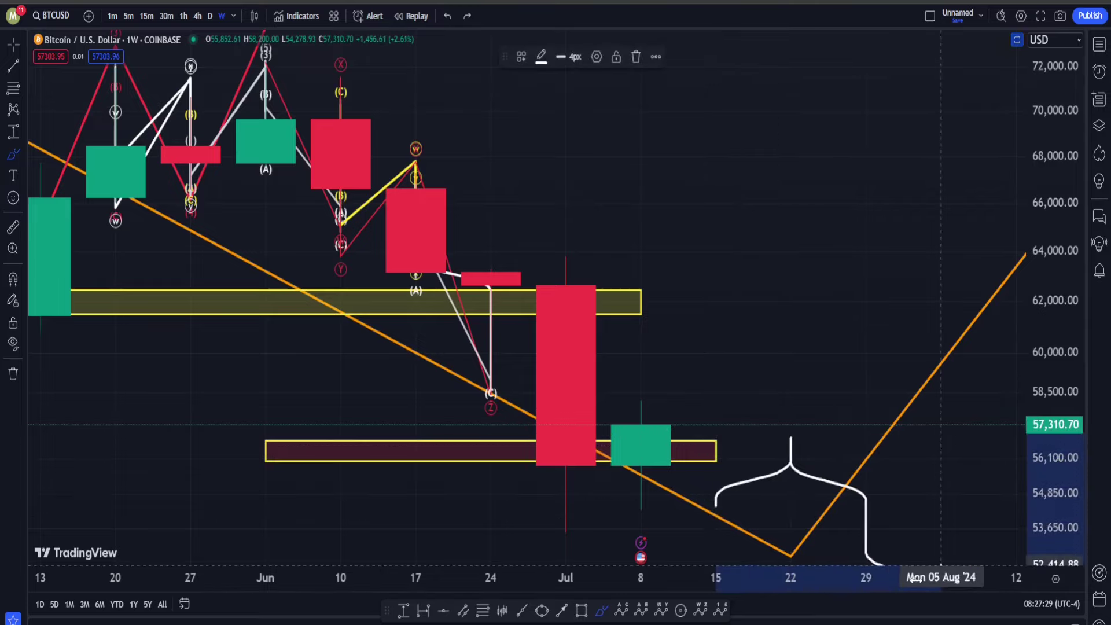
{"action": "key", "text": "ctrl"}
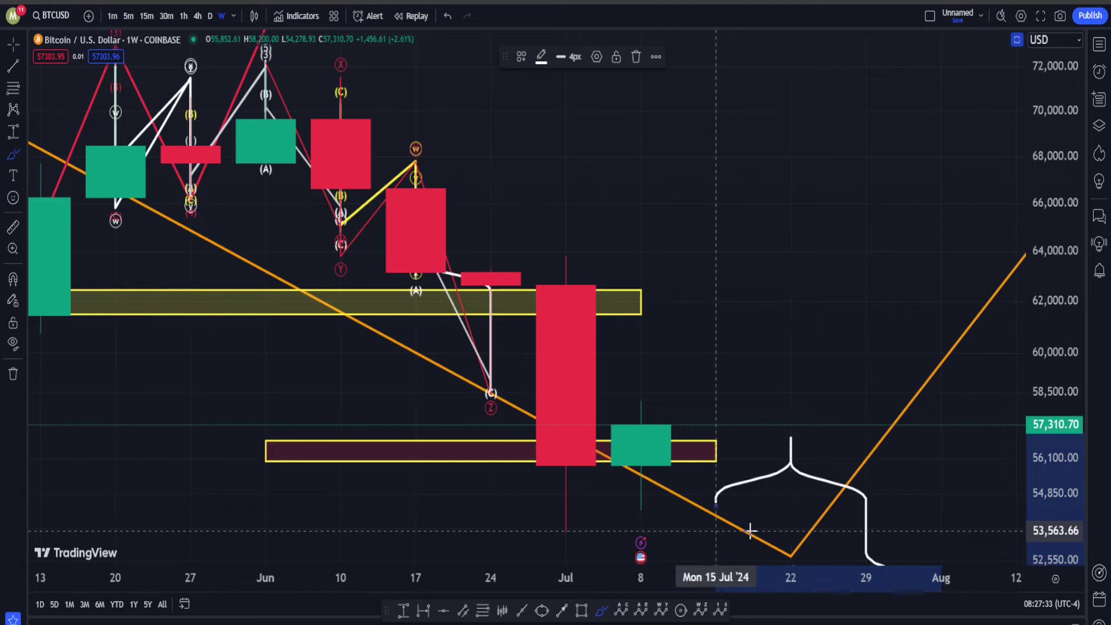
{"action": "key", "text": "ctrl"}
{"action": "key", "text": "ctrl+z"}
{"action": "key", "text": "ctrl+z"}
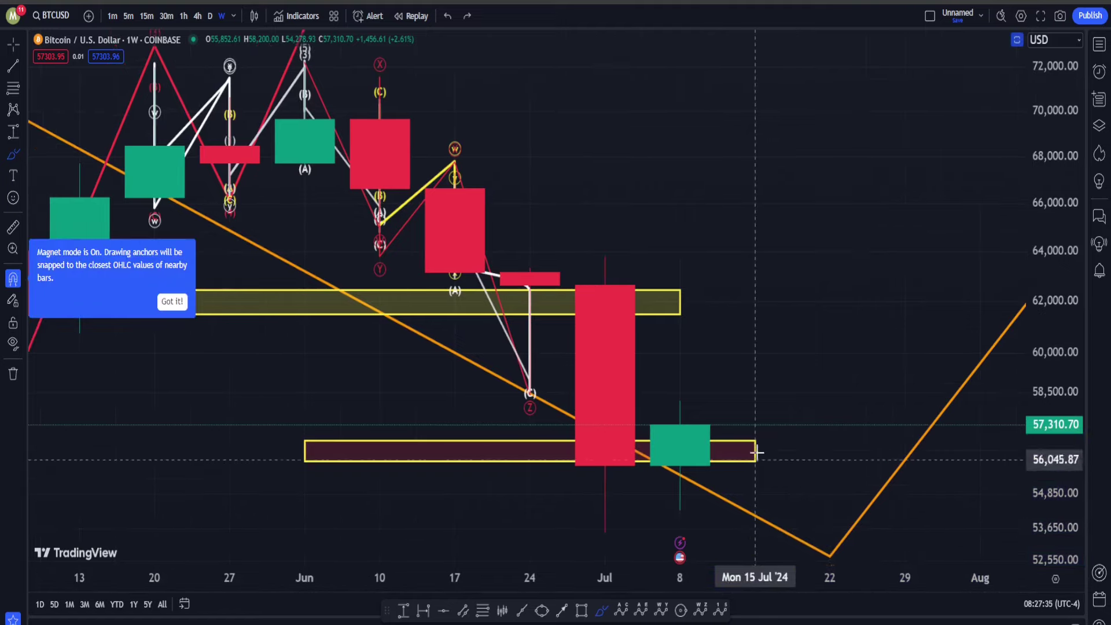
{"action": "key", "text": "Escape"}
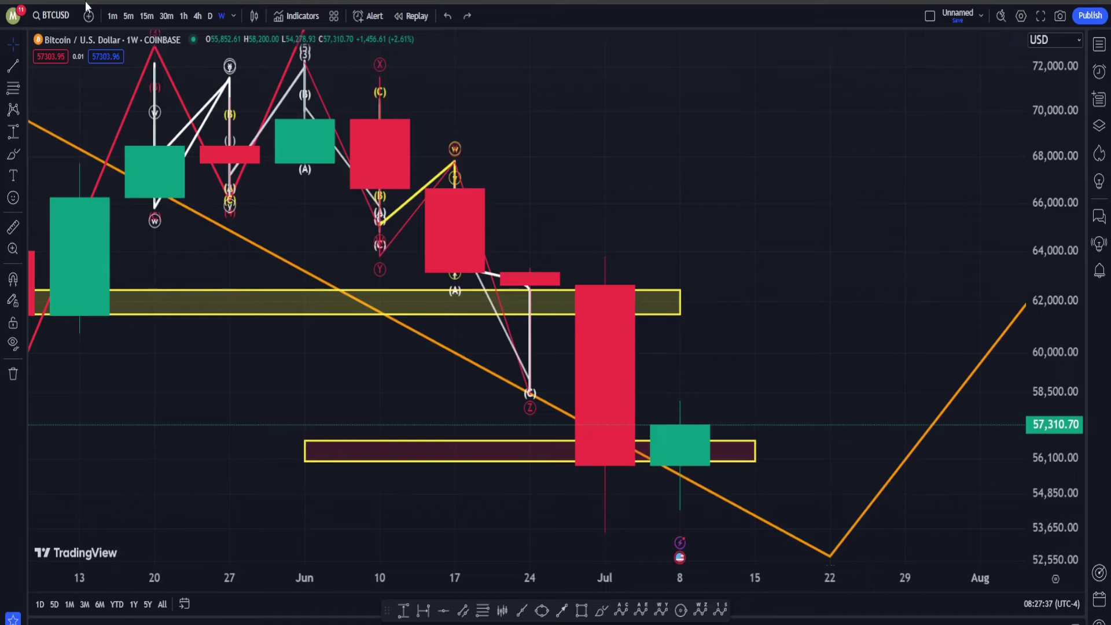
{"action": "left_click", "coordinate": [195, 18]}
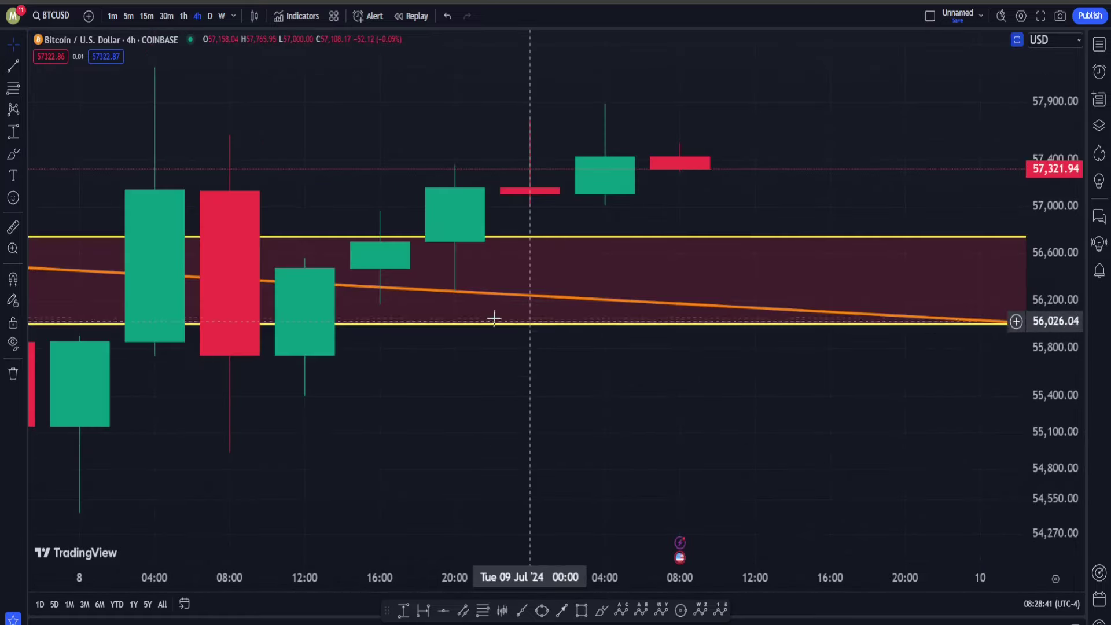
Step: On the 4-hour chart, sketch a falling path from near 60,000 toward the Jul 5 low, then undo it
{"action": "scroll", "coordinate": [489, 318], "scroll_direction": "down", "scroll_amount": 5}
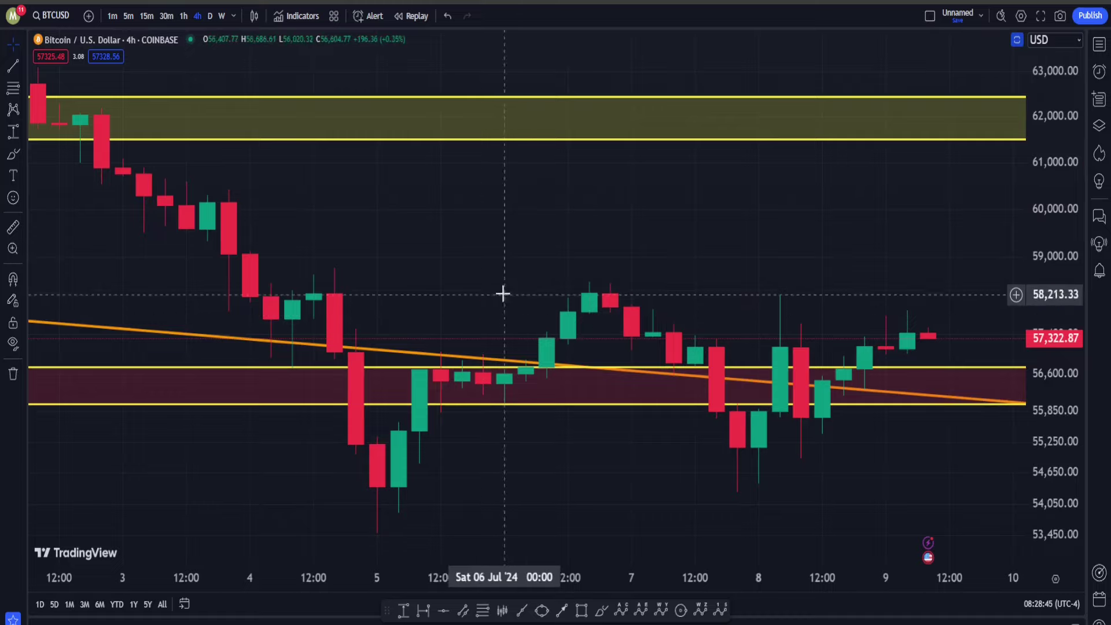
{"action": "scroll", "coordinate": [585, 265], "scroll_direction": "down", "scroll_amount": 5}
{"action": "right_click", "coordinate": [703, 306]}
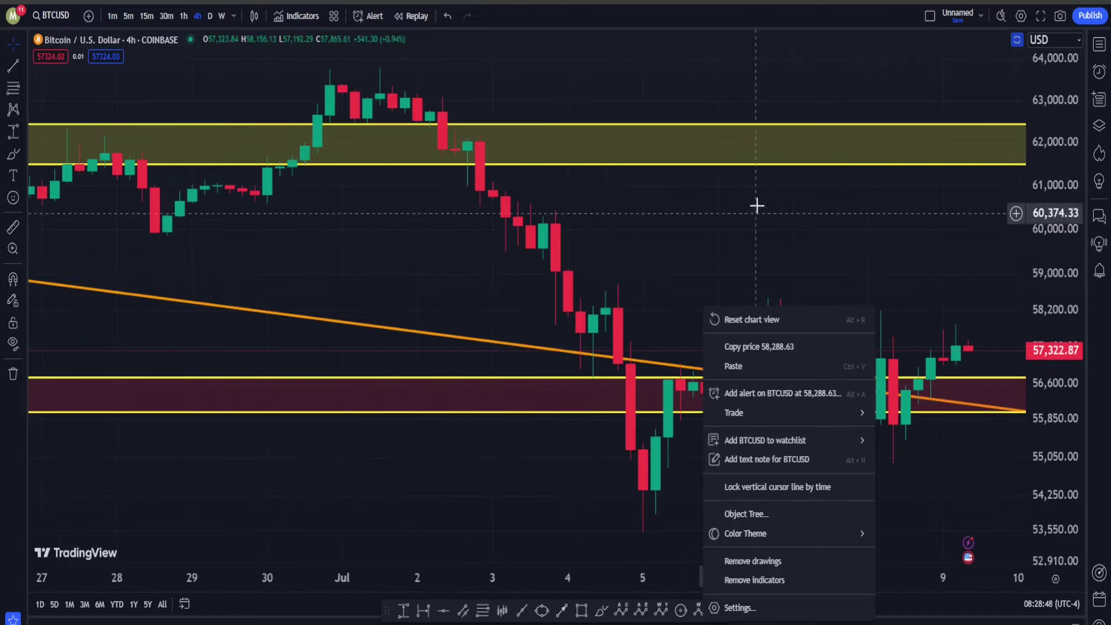
{"action": "left_click_drag", "start_coordinate": [747, 212], "coordinate": [440, 296]}
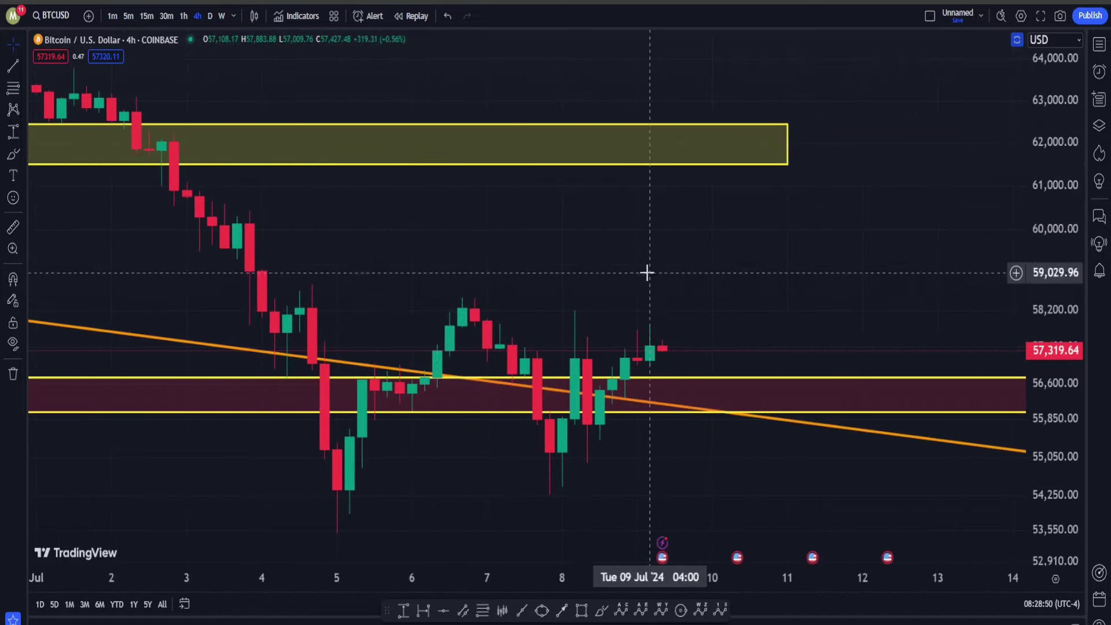
{"action": "left_click", "coordinate": [602, 610]}
{"action": "left_click_drag", "start_coordinate": [262, 228], "coordinate": [387, 472]}
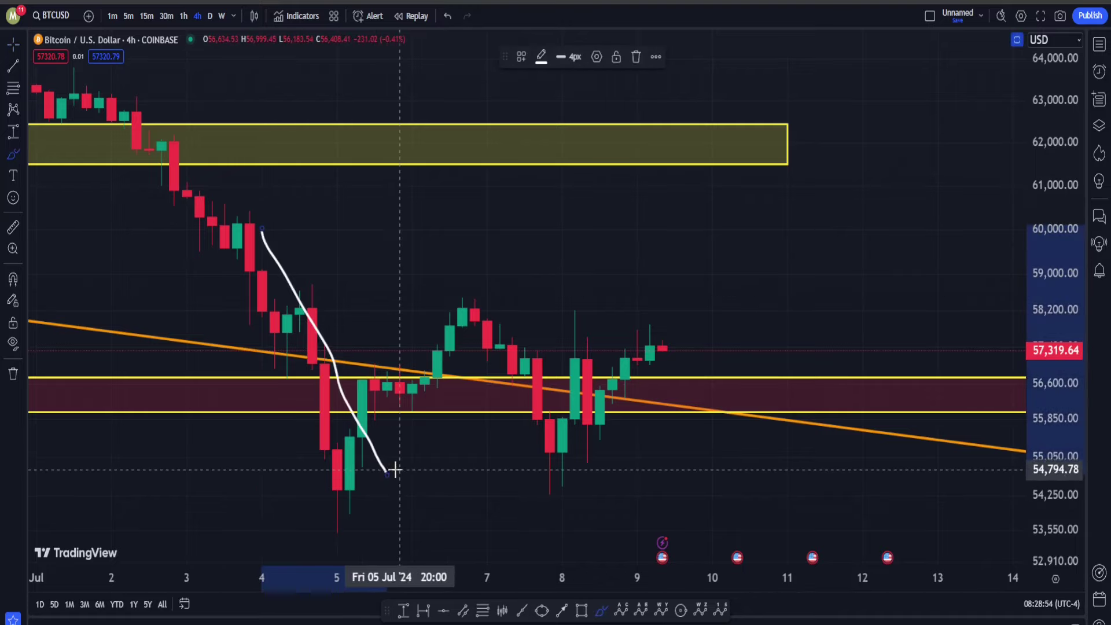
{"action": "key", "text": "ctrl+z"}
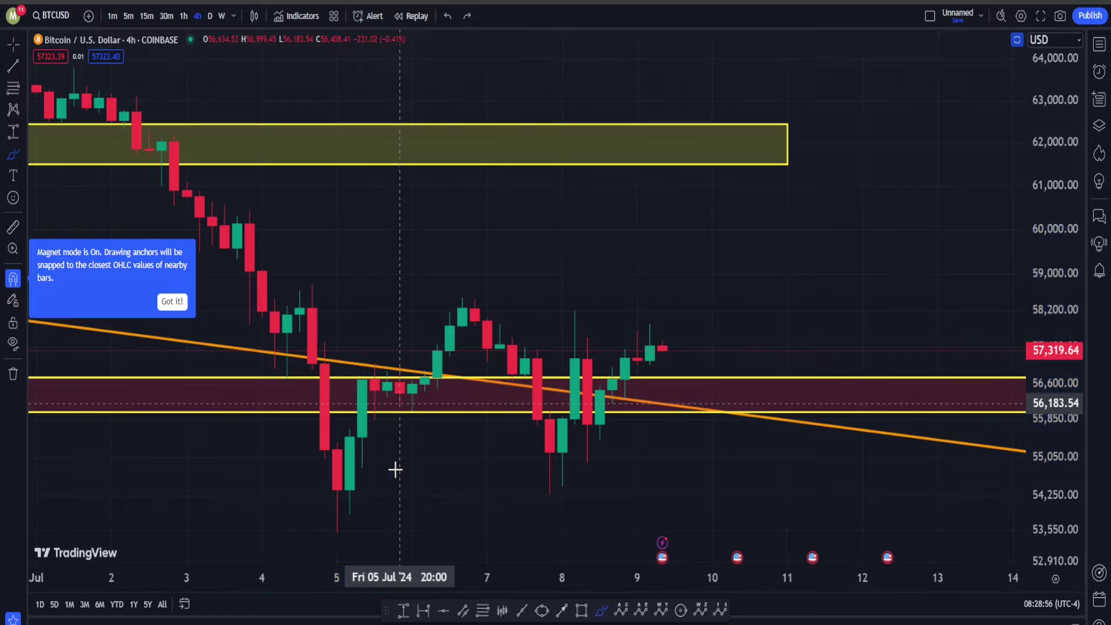
Step: On 15-minute candles, try a five-wave count from the Jul 5 low to the Jul 6 peak, then undo it
{"action": "left_click", "coordinate": [147, 16]}
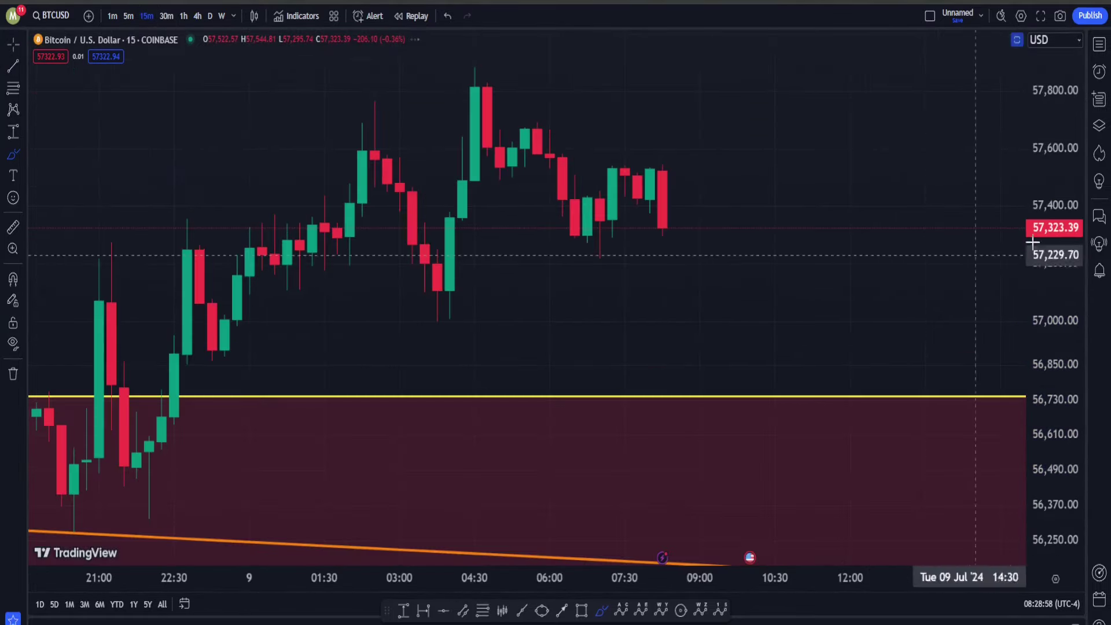
{"action": "scroll", "coordinate": [578, 284], "scroll_direction": "down", "scroll_amount": 5}
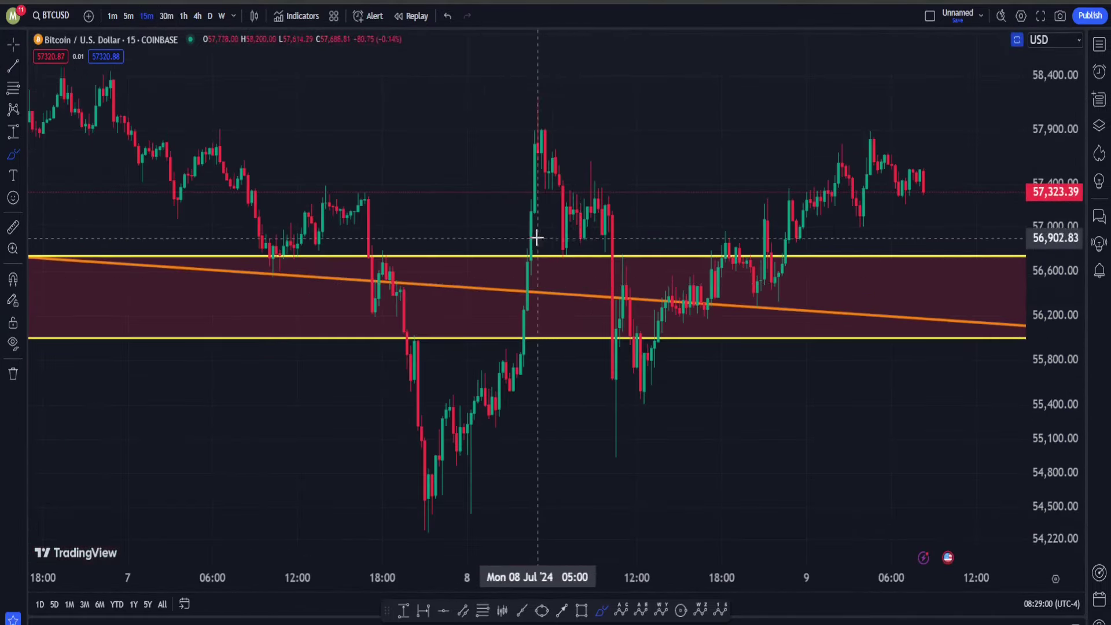
{"action": "scroll", "coordinate": [536, 236], "scroll_direction": "down", "scroll_amount": 5}
{"action": "left_click_drag", "start_coordinate": [548, 262], "coordinate": [471, 283]}
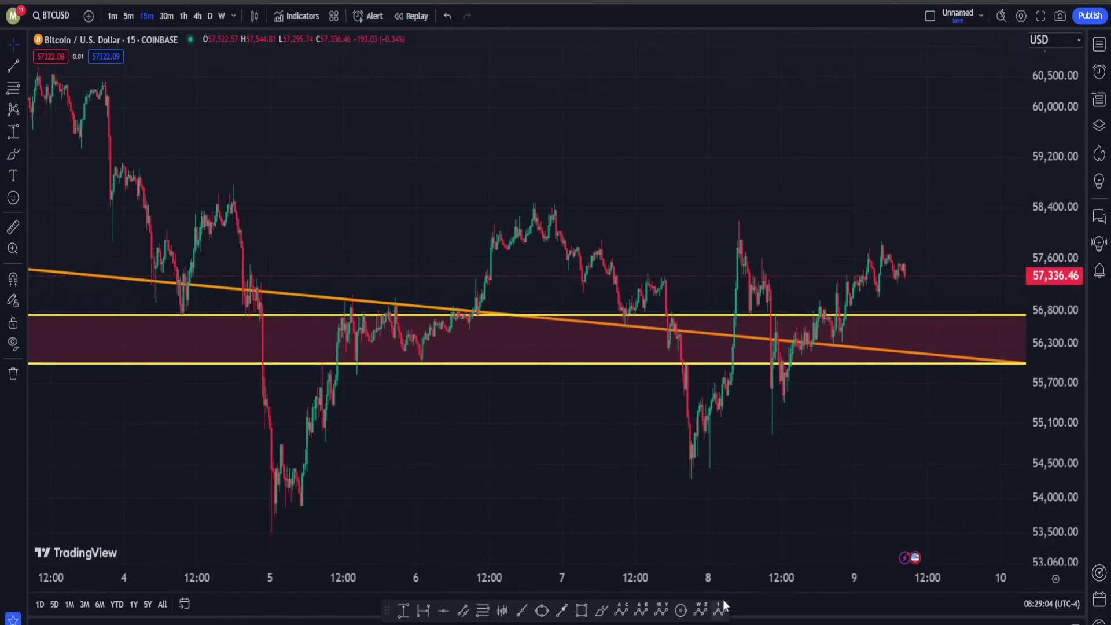
{"action": "left_click", "coordinate": [264, 536]}
{"action": "left_click", "coordinate": [276, 432]}
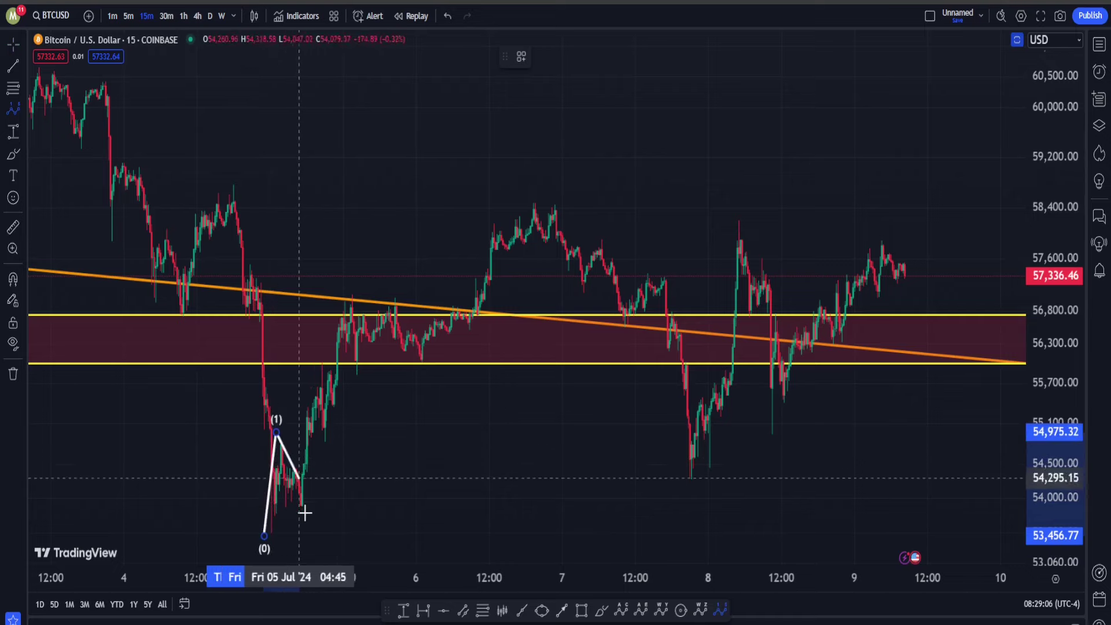
{"action": "left_click", "coordinate": [325, 484]}
{"action": "left_click", "coordinate": [362, 285]}
{"action": "left_click", "coordinate": [433, 392]}
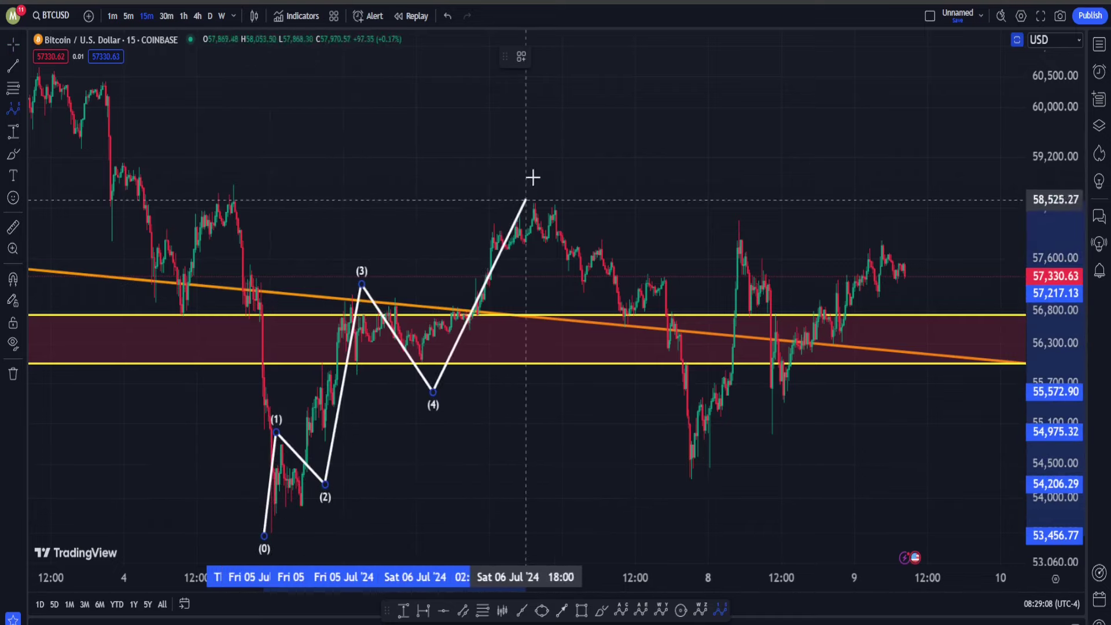
{"action": "left_click", "coordinate": [533, 178]}
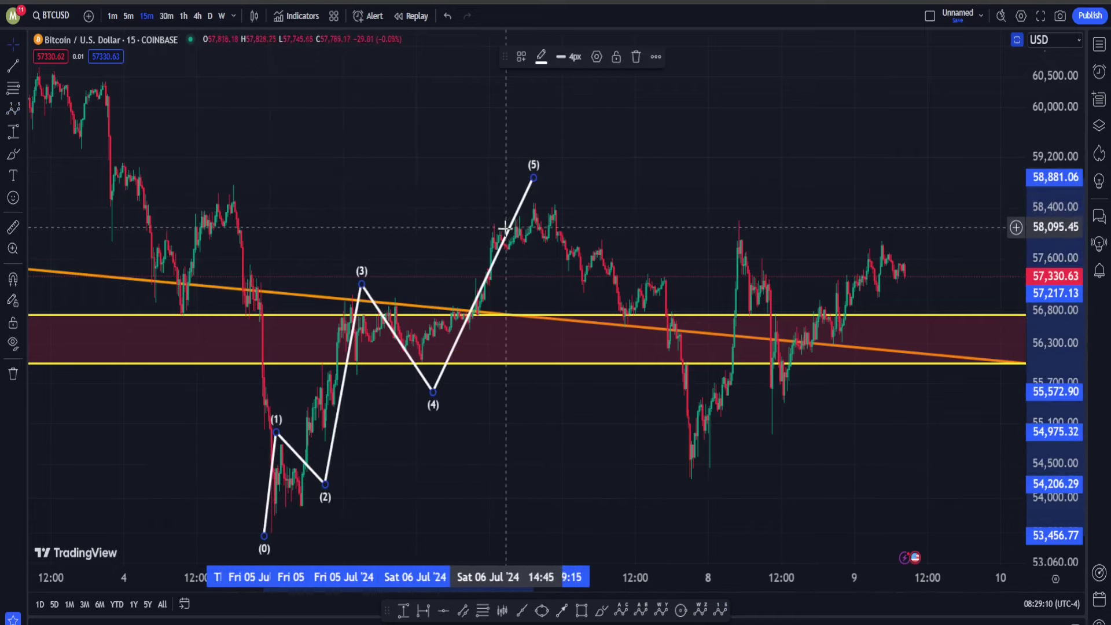
{"action": "key", "text": "ctrl+z"}
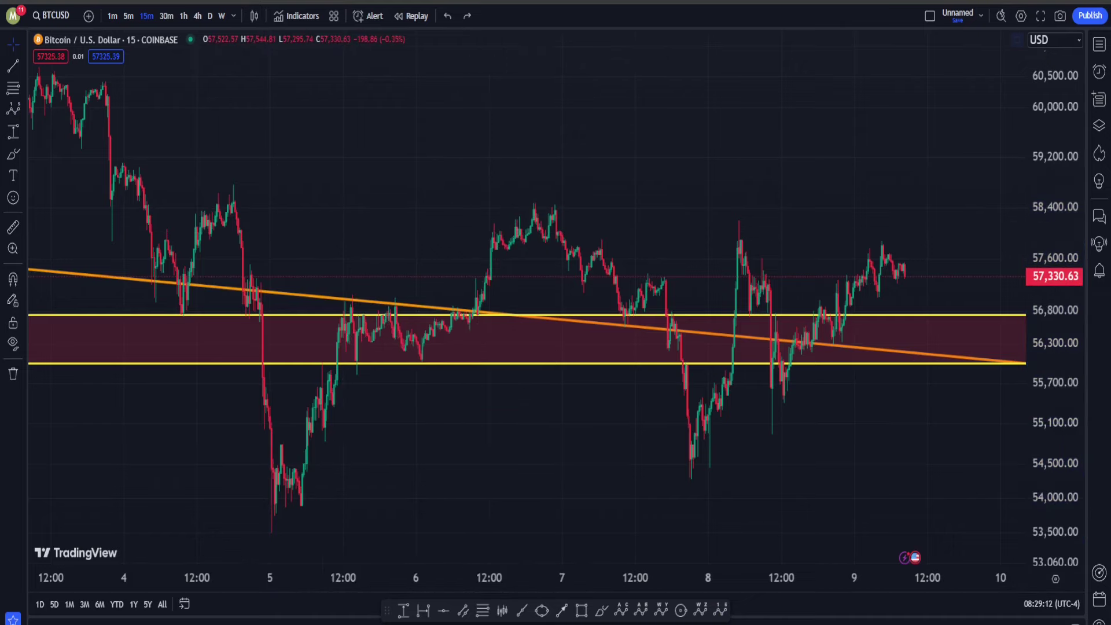
Step: Label an Elliott impulse wave (0)–(5) from the Jul 5 low up to the orange trendline
{"action": "left_click", "coordinate": [721, 610]}
{"action": "left_click", "coordinate": [270, 538]}
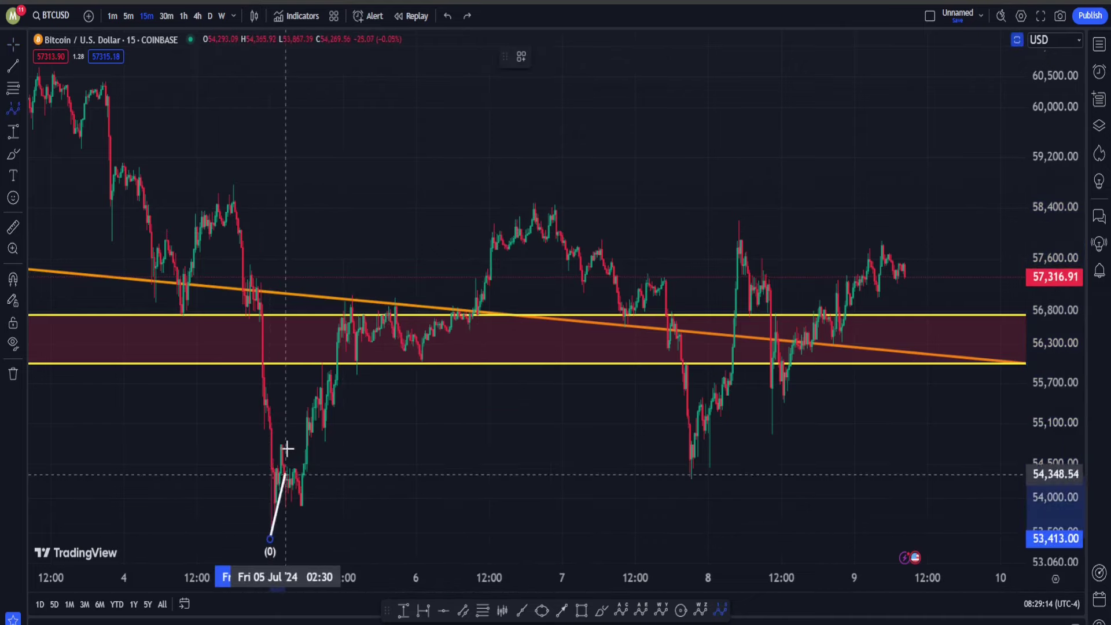
{"action": "left_click", "coordinate": [283, 434]}
{"action": "left_click", "coordinate": [298, 515]}
{"action": "left_click", "coordinate": [320, 357]}
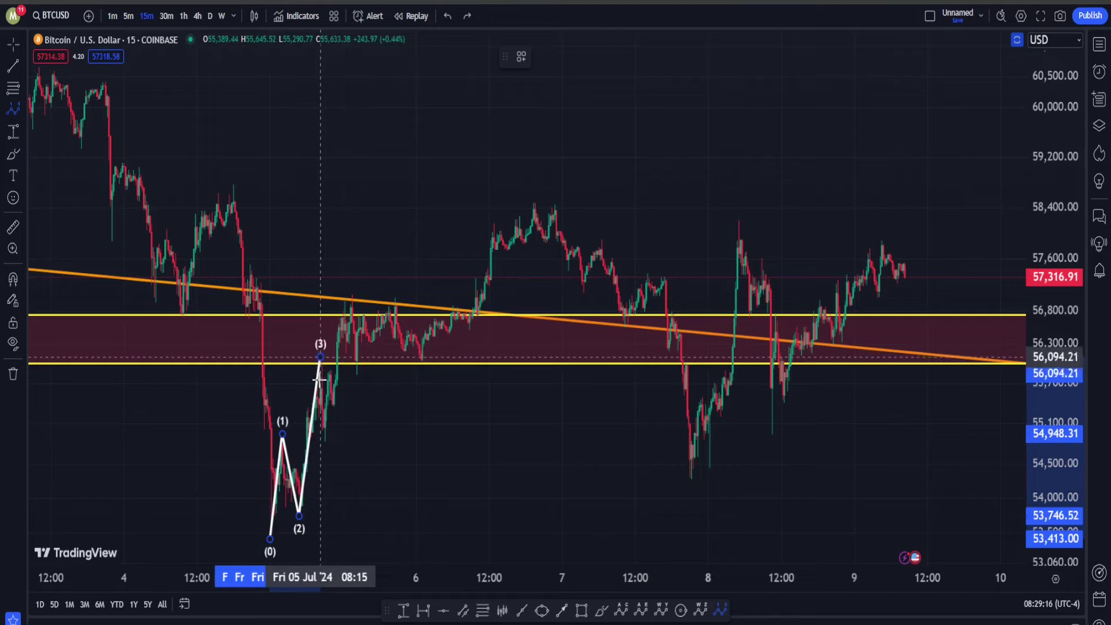
{"action": "left_click", "coordinate": [322, 446]}
{"action": "left_click", "coordinate": [352, 297]}
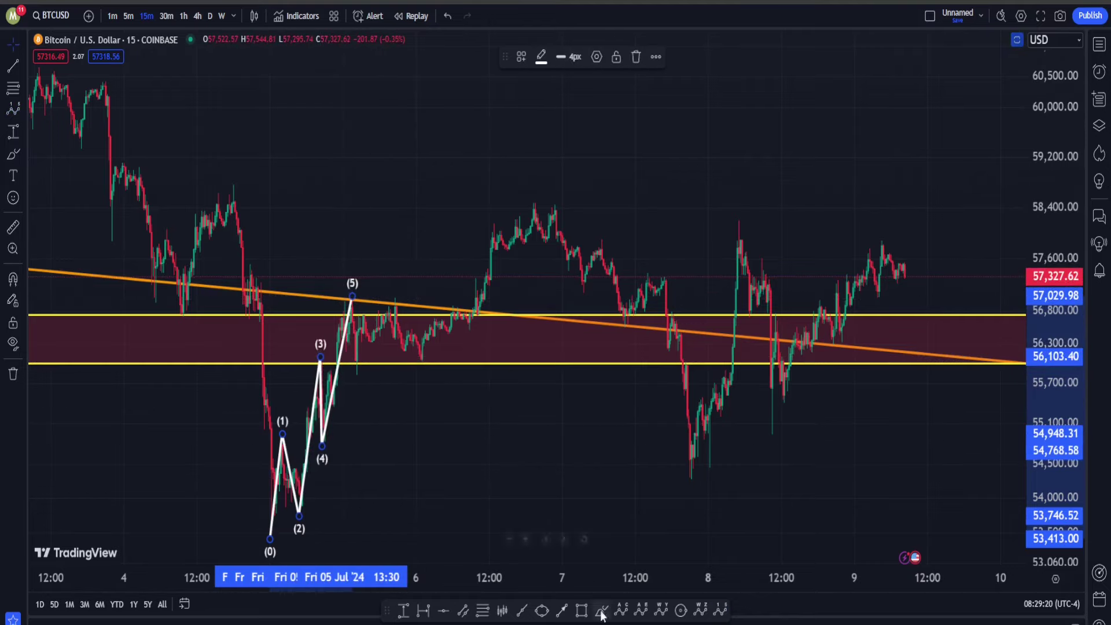
Step: Add an ABC correction wave from the wave (5) high down to the (C) low
{"action": "left_click", "coordinate": [621, 610]}
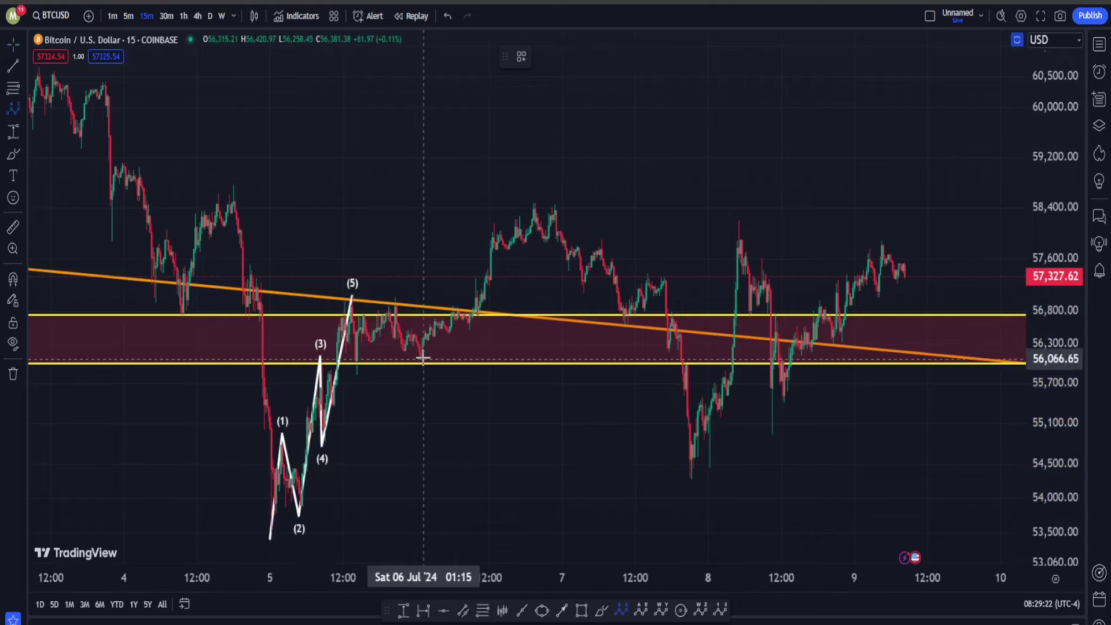
{"action": "left_click", "coordinate": [352, 283]}
{"action": "left_click", "coordinate": [355, 382]}
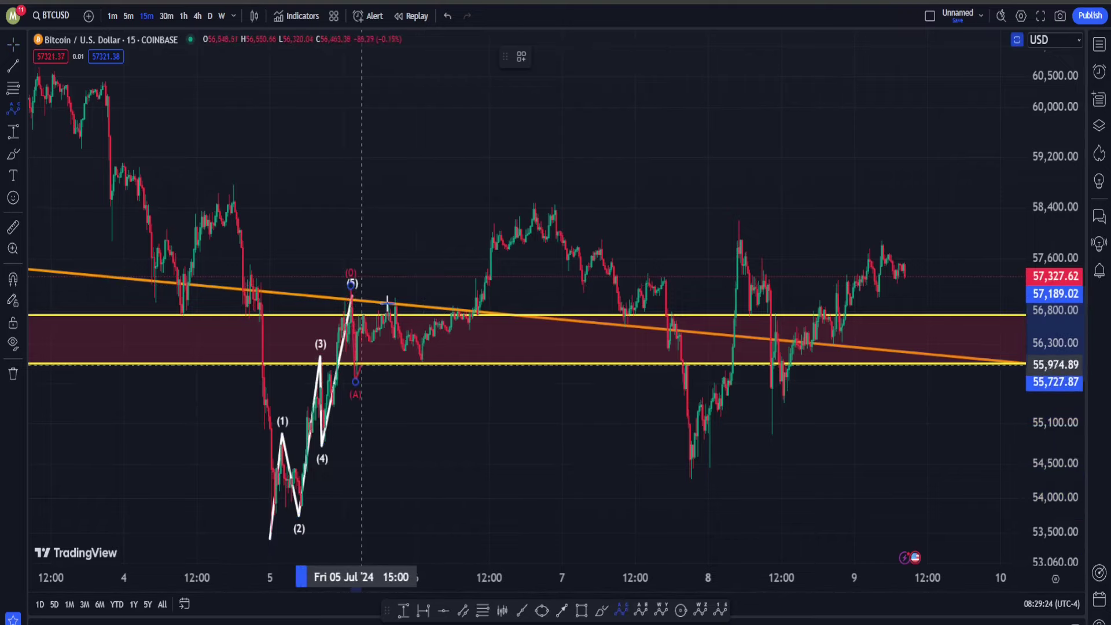
{"action": "left_click", "coordinate": [398, 285]}
{"action": "left_click", "coordinate": [425, 378]}
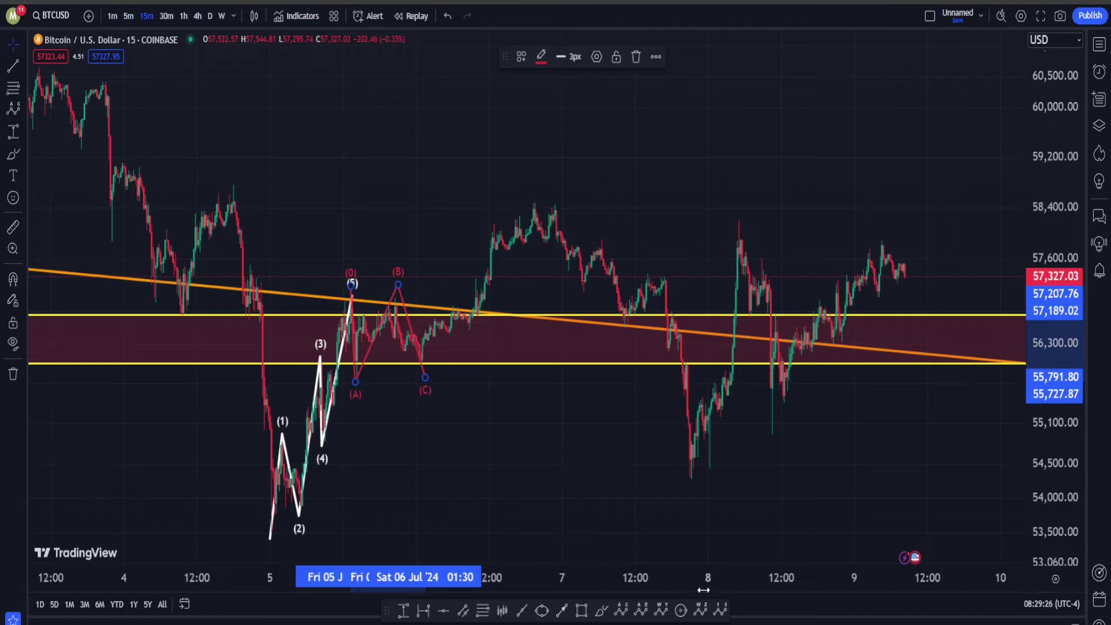
Step: Draw a new Elliott impulse wave from the (C) low up to a wave (5) high
{"action": "left_click", "coordinate": [721, 610]}
{"action": "left_click", "coordinate": [424, 367]}
{"action": "left_click", "coordinate": [438, 307]}
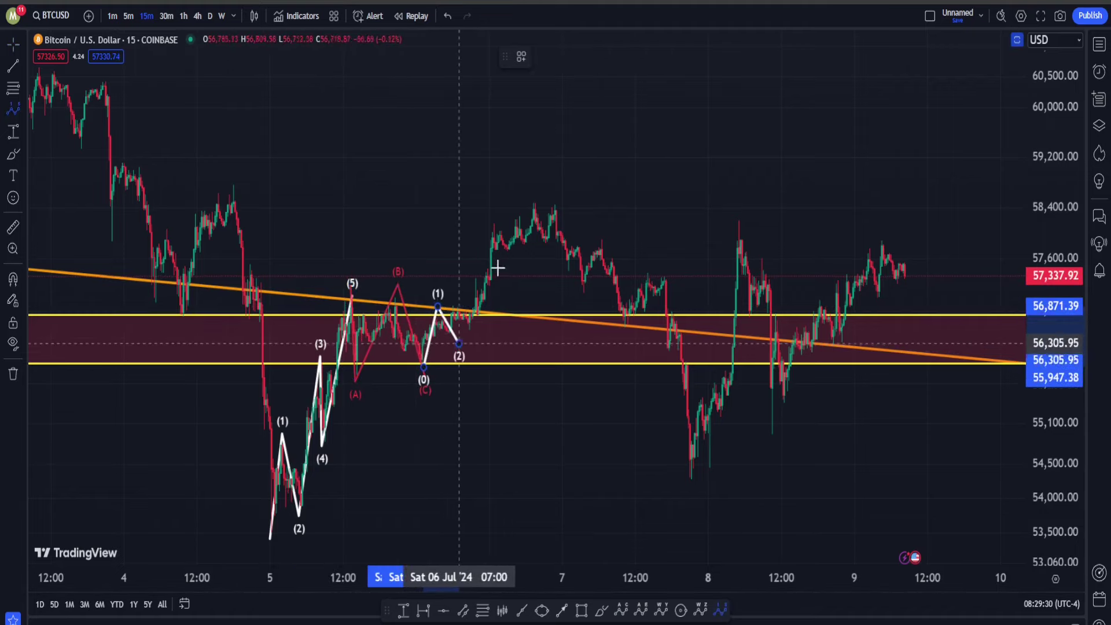
{"action": "left_click", "coordinate": [492, 215]}
{"action": "left_click", "coordinate": [523, 255]}
{"action": "left_click", "coordinate": [538, 193]}
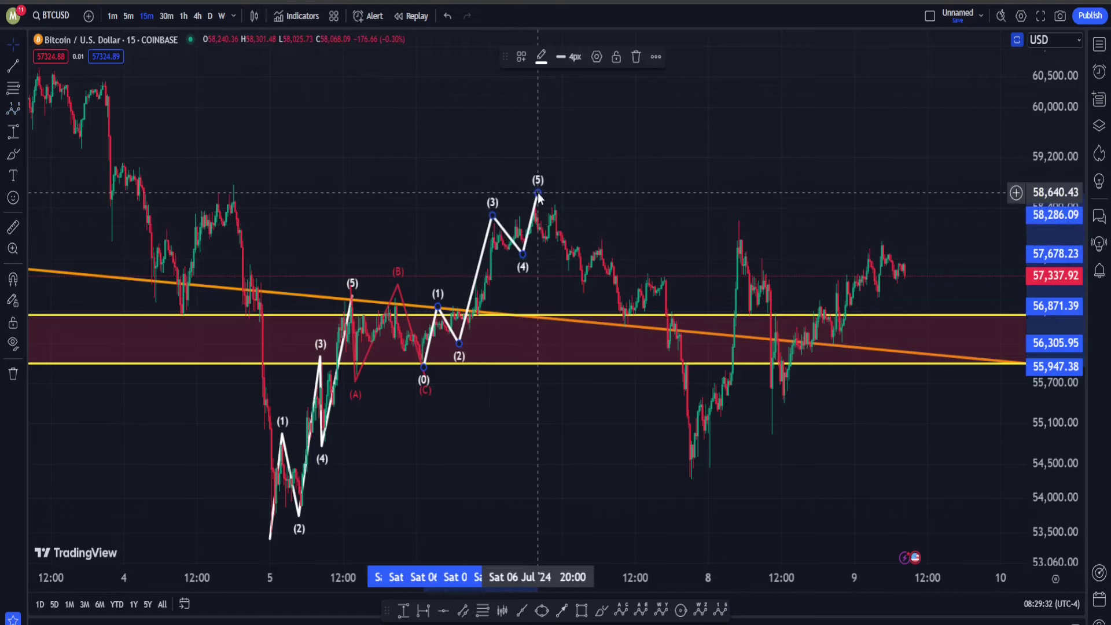
Step: Draw an Elliott correction wave from the 5 Jul low, finishing at (C) near 59,600
{"action": "left_click", "coordinate": [629, 609]}
{"action": "left_click", "coordinate": [252, 534]}
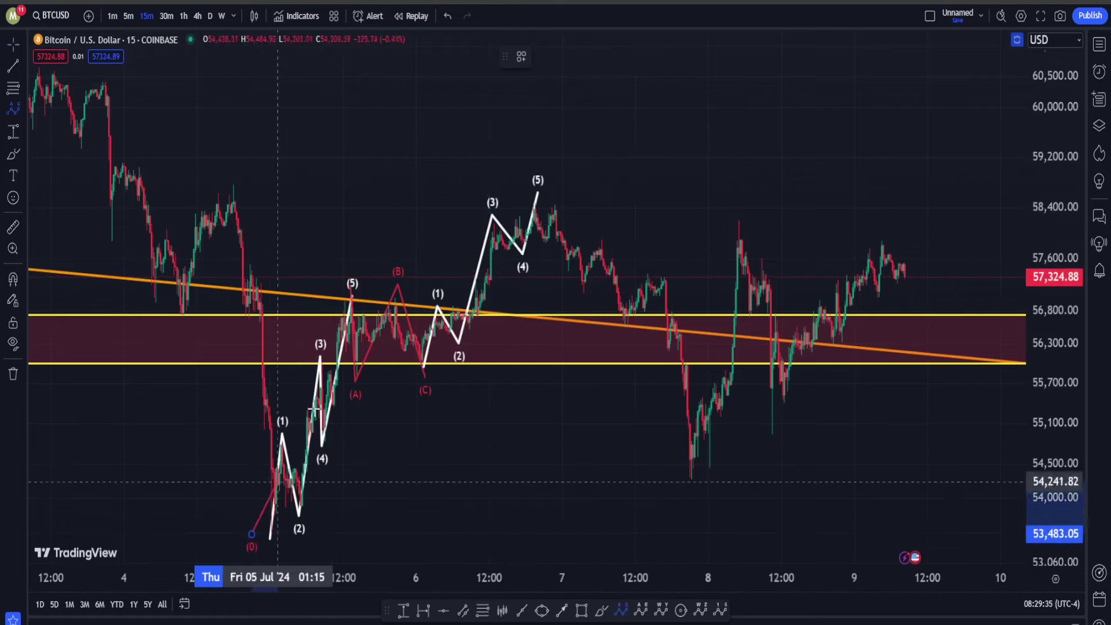
{"action": "left_click", "coordinate": [344, 239]}
{"action": "left_click", "coordinate": [439, 424]}
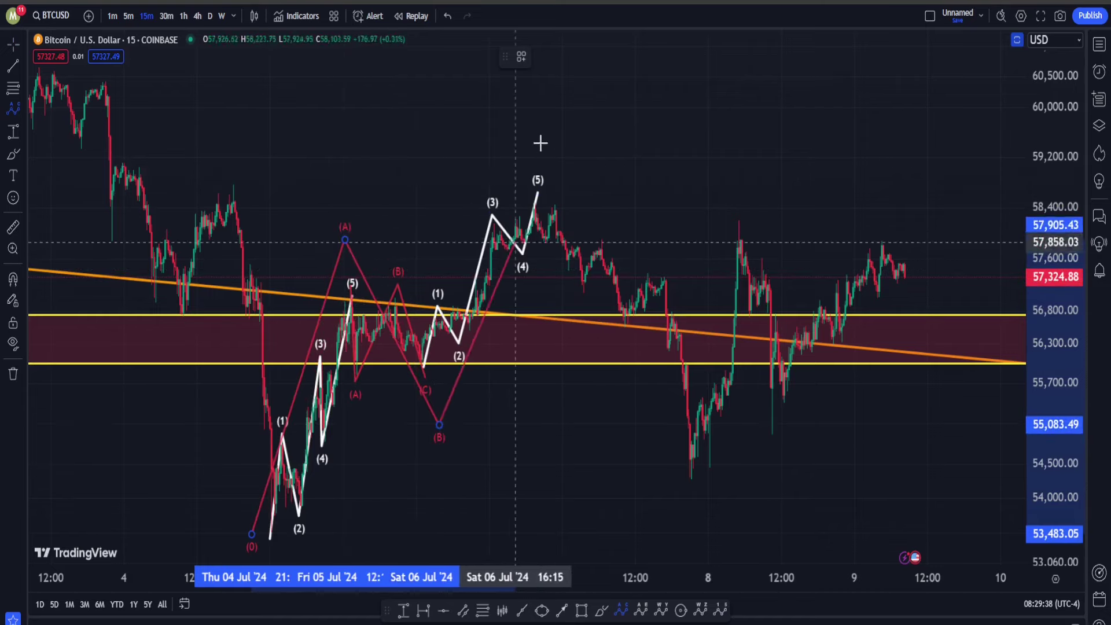
{"action": "left_click", "coordinate": [544, 129]}
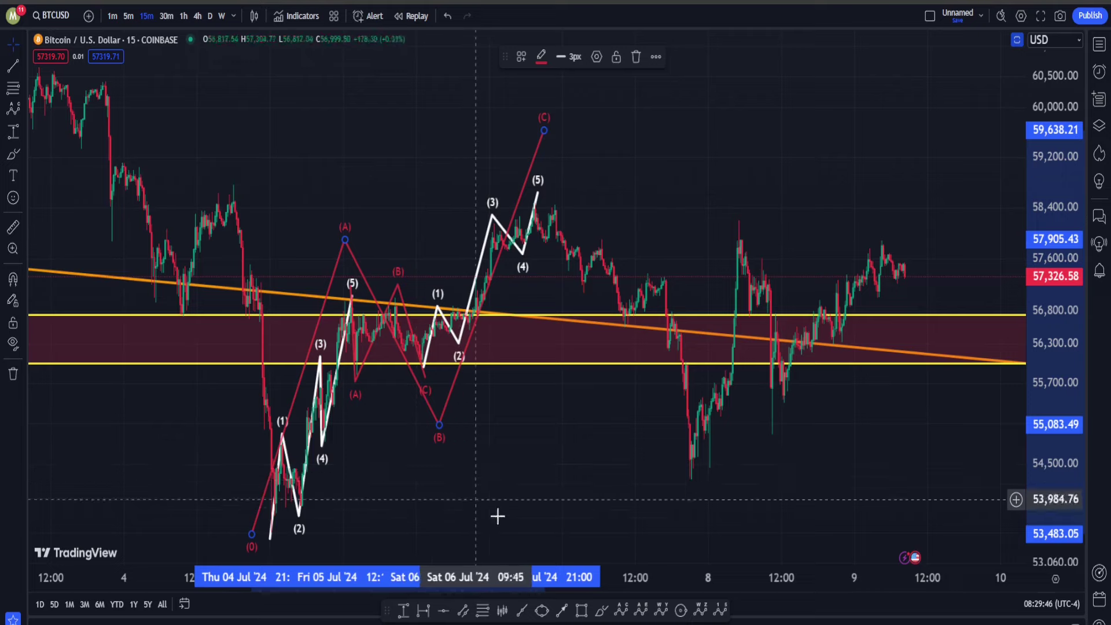
Step: Circle the wave (2) low with the brush, then hide all drawings
{"action": "left_click", "coordinate": [601, 610]}
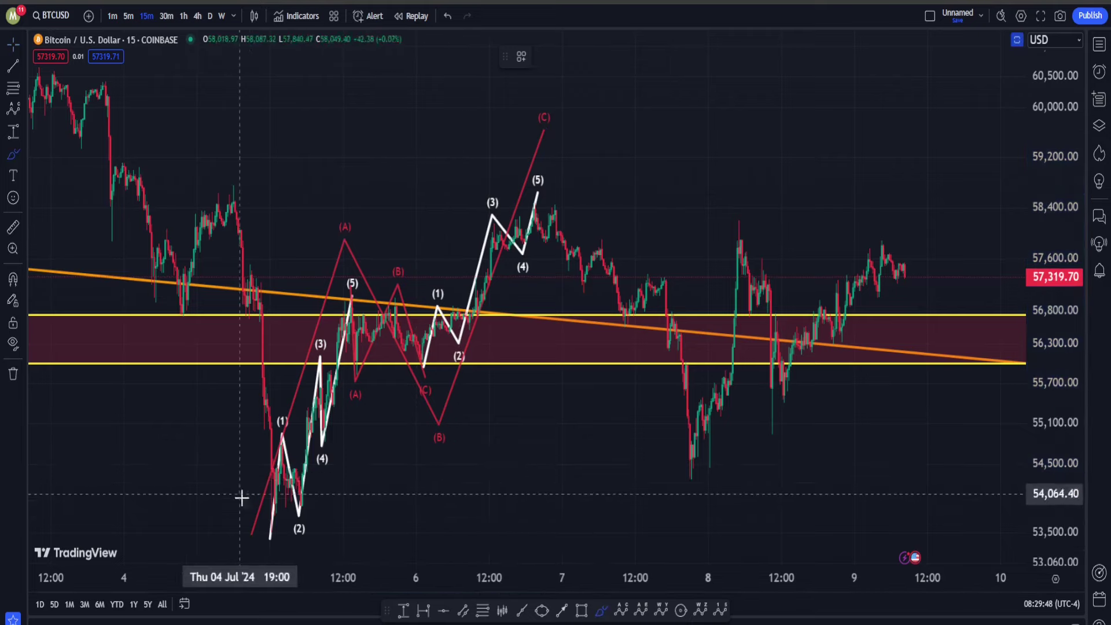
{"action": "left_click_drag", "start_coordinate": [297, 510], "coordinate": [231, 535]}
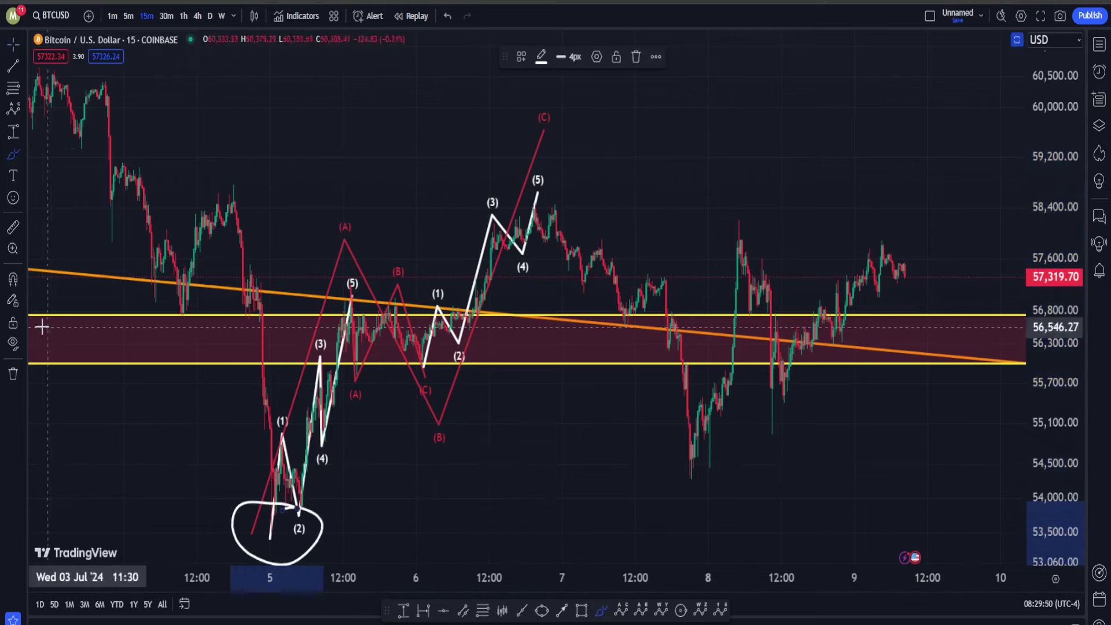
{"action": "left_click", "coordinate": [13, 343]}
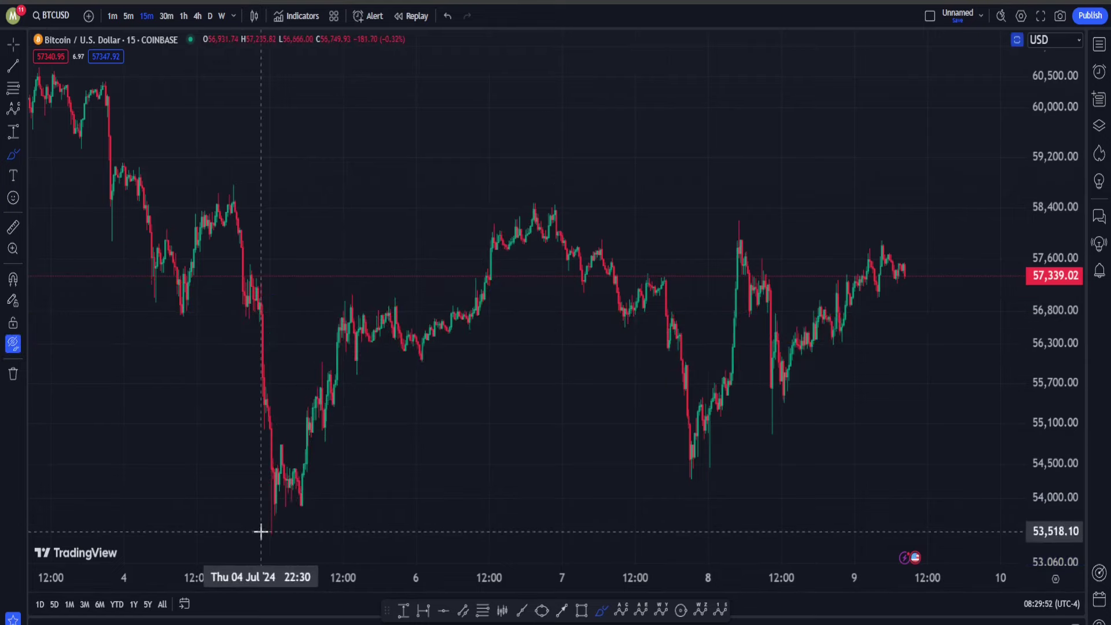
Step: Show the drawings again, remove the Elliott wave labels, and pan to the upper yellow zone
{"action": "left_click", "coordinate": [13, 345]}
{"action": "key", "text": "ctrl"}
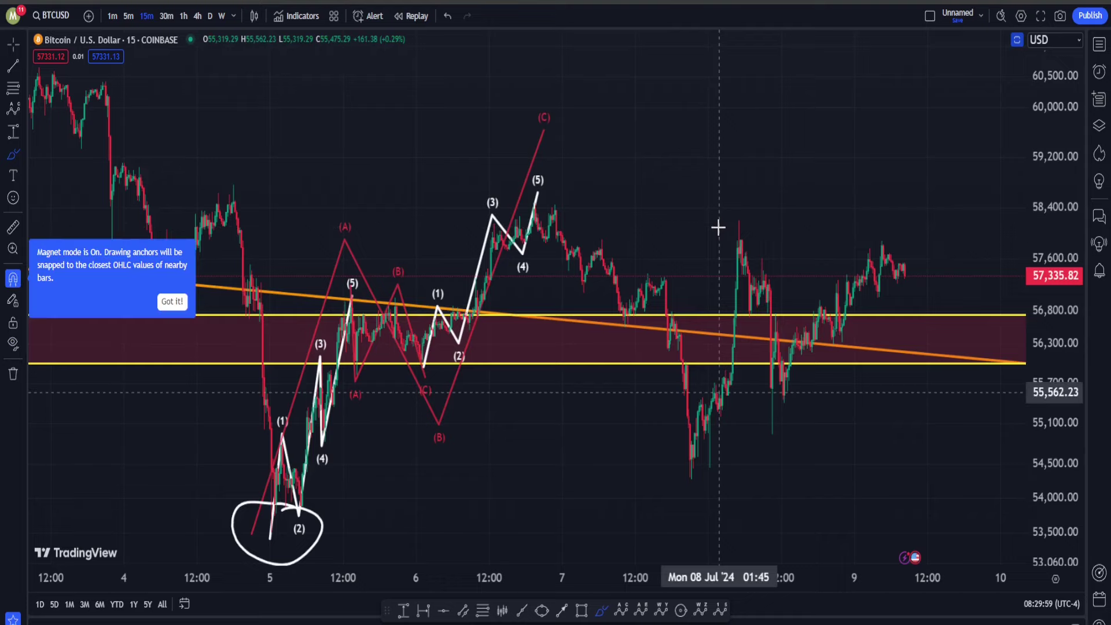
{"action": "key", "text": "ctrl+z"}
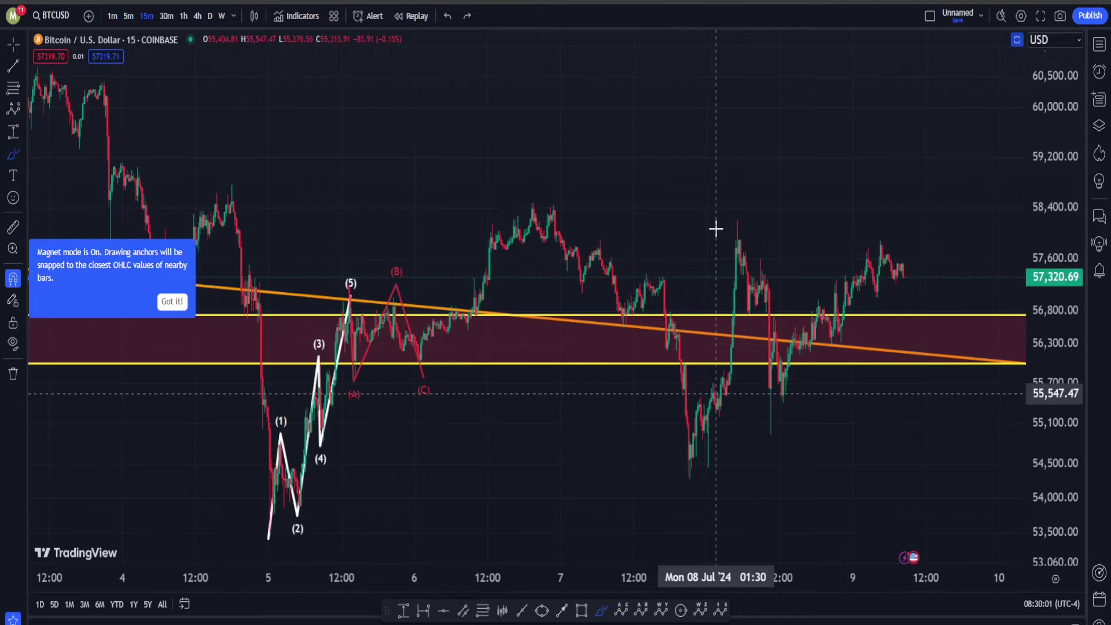
{"action": "key", "text": "Escape"}
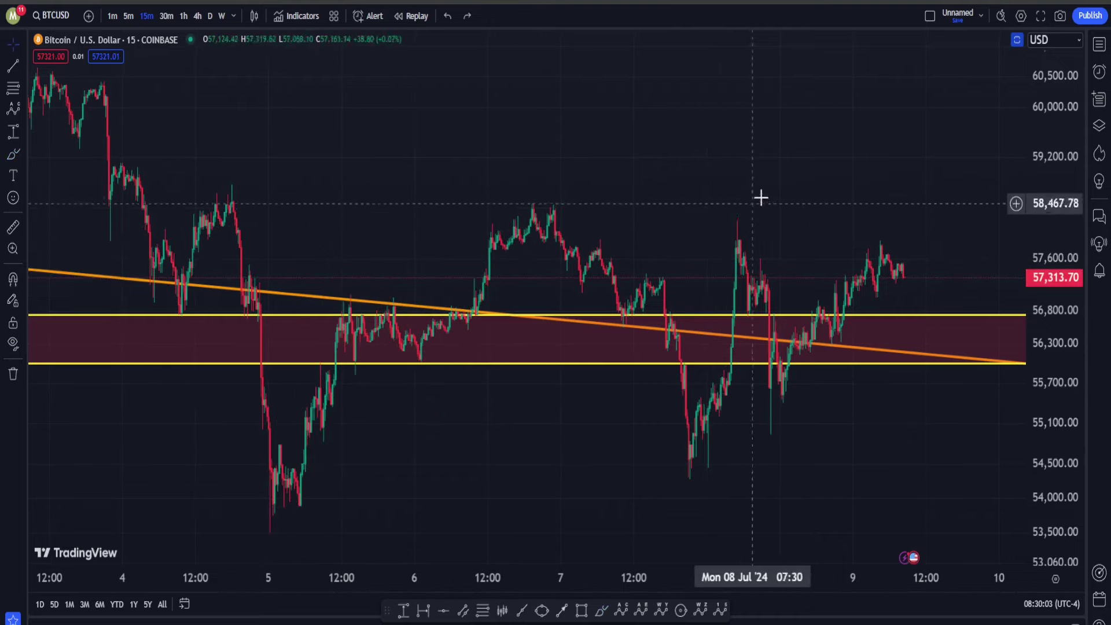
{"action": "mouse_move", "coordinate": [767, 180]}
{"action": "left_mouse_down"}
{"action": "mouse_move", "coordinate": [613, 208]}
{"action": "mouse_move", "coordinate": [599, 200]}
{"action": "left_mouse_up"}
{"action": "scroll", "coordinate": [648, 200], "scroll_direction": "down", "scroll_amount": 4}
{"action": "left_click_drag", "start_coordinate": [744, 208], "coordinate": [577, 280]}
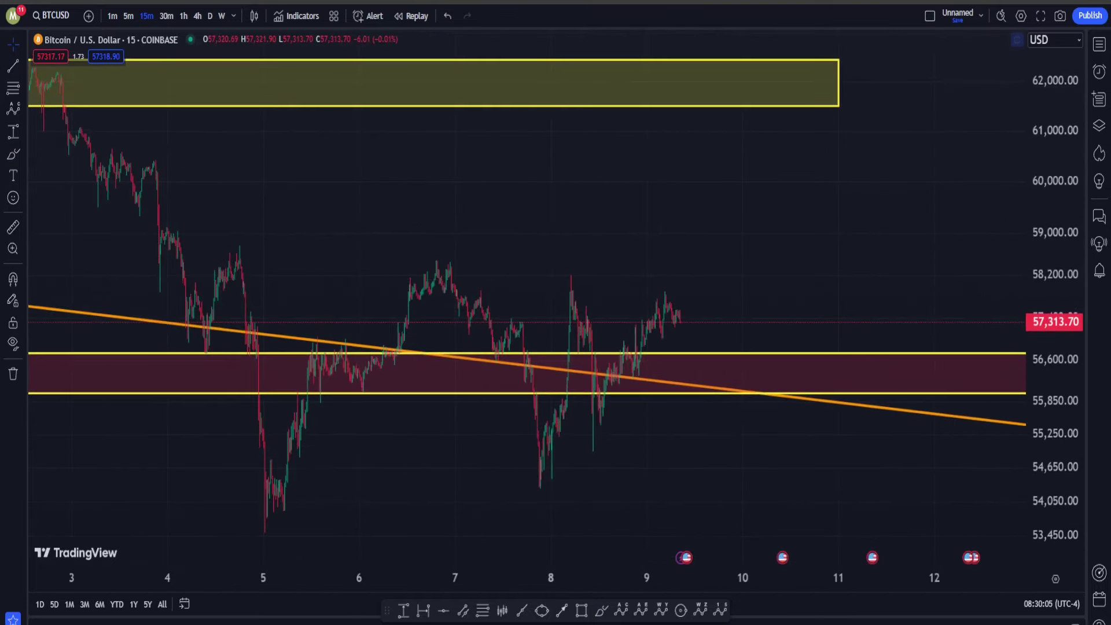
Step: Draw a descending line from the 4 Jul peak and a rising line from the 5 Jul low to about 56,600
{"action": "left_click", "coordinate": [12, 65]}
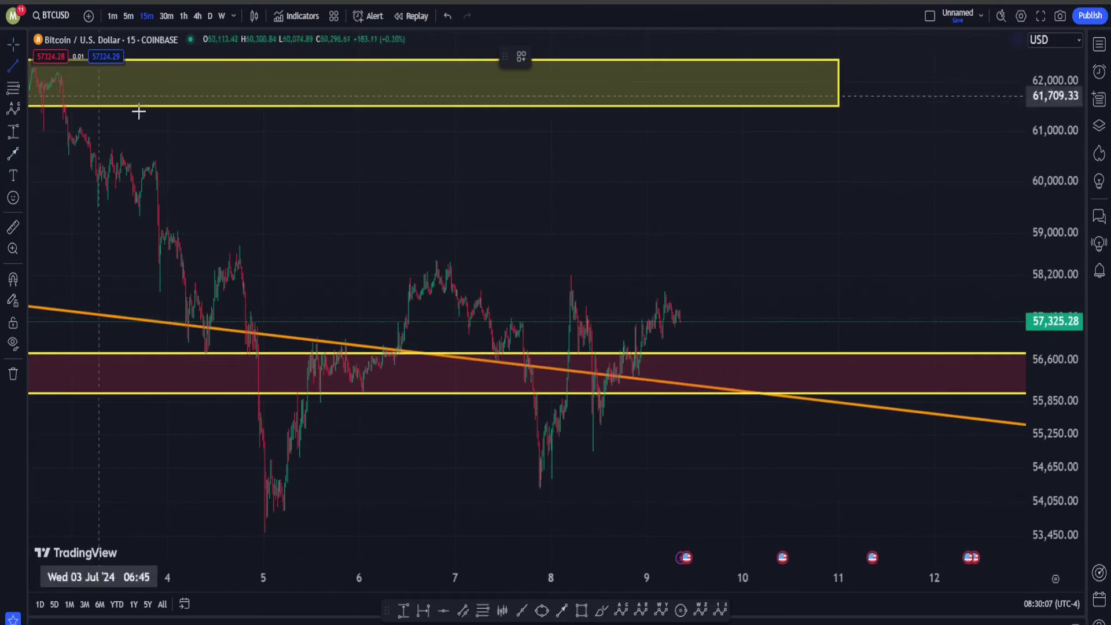
{"action": "left_click", "coordinate": [236, 251]}
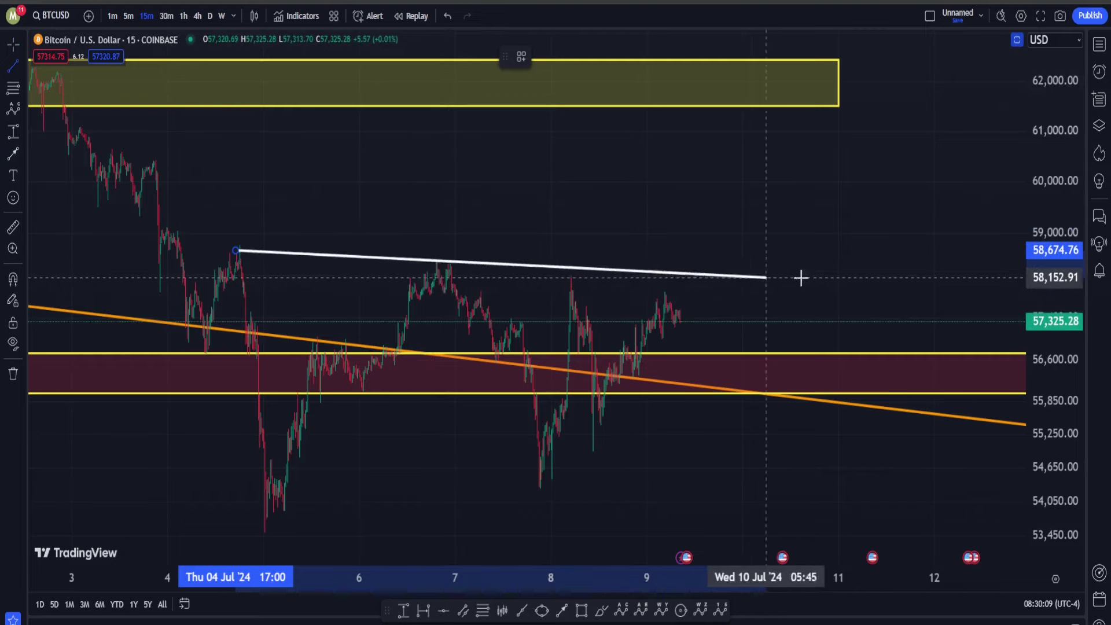
{"action": "left_click", "coordinate": [886, 302]}
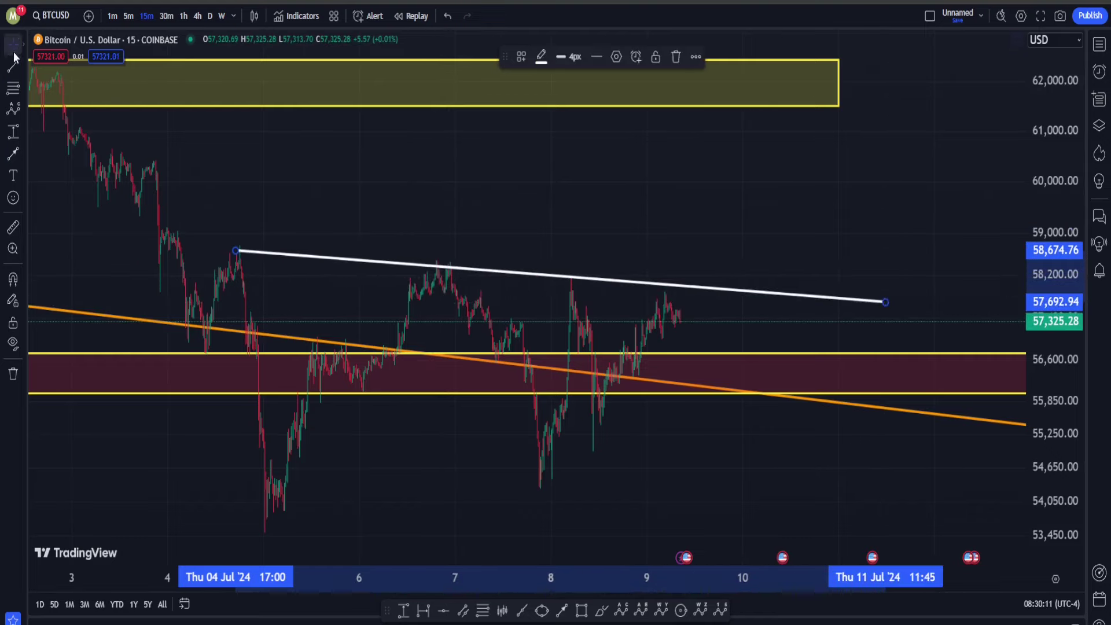
{"action": "left_click", "coordinate": [266, 530]}
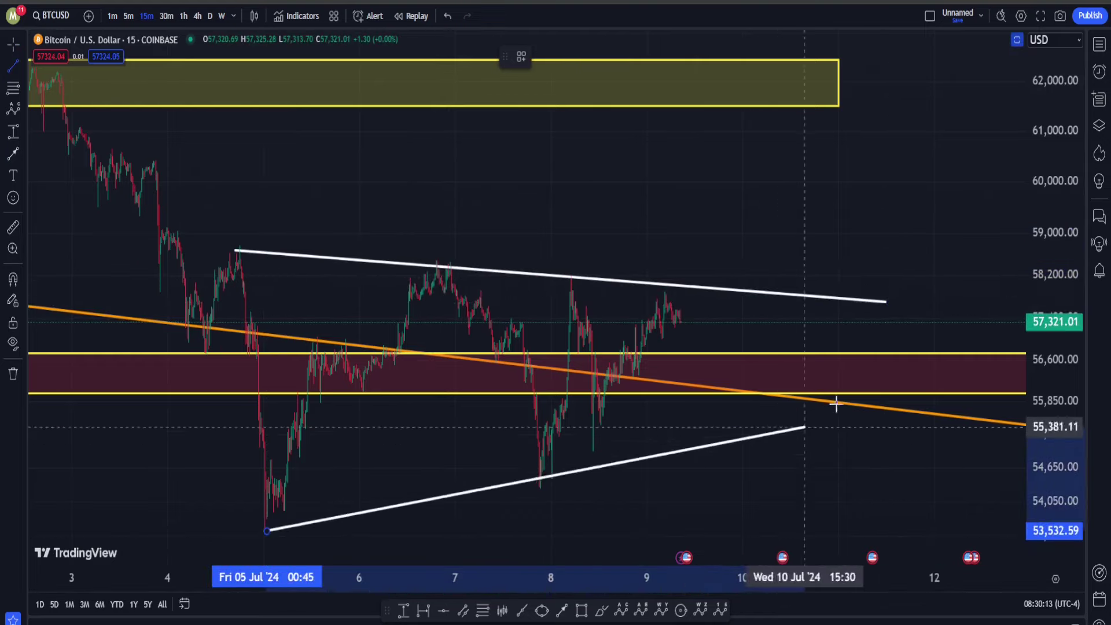
{"action": "left_click", "coordinate": [980, 410]}
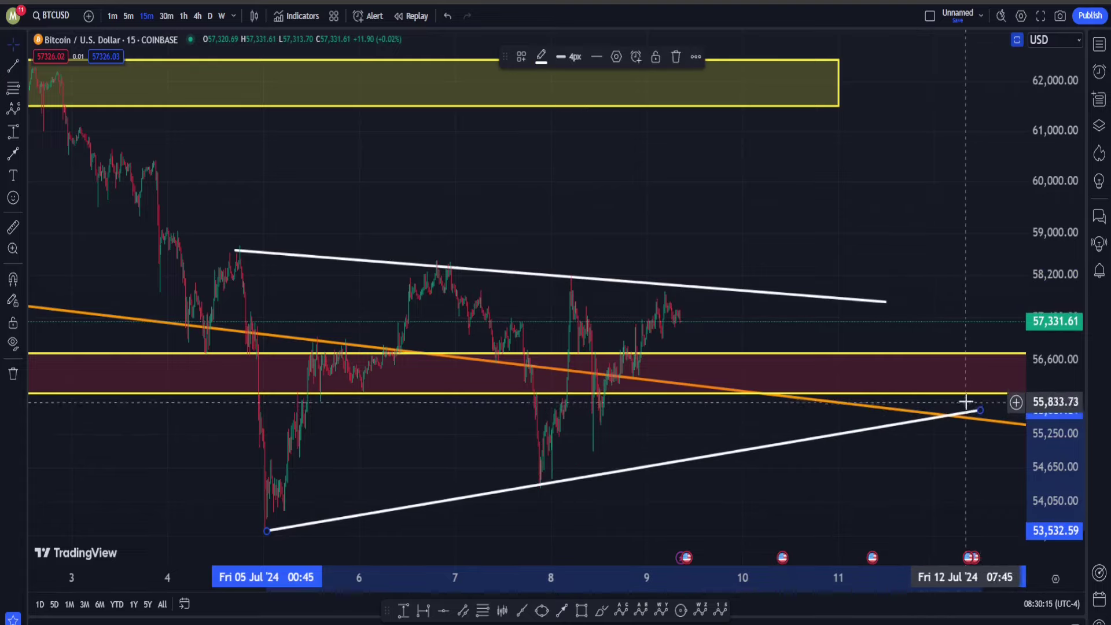
{"action": "left_click_drag", "start_coordinate": [980, 410], "coordinate": [974, 360]}
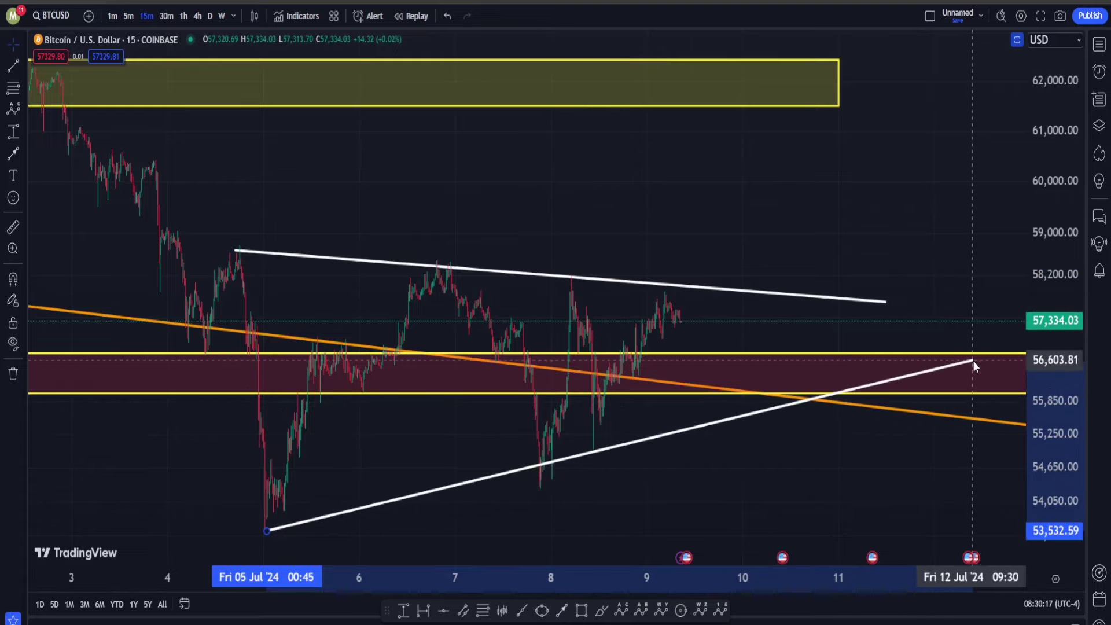
{"action": "left_click", "coordinate": [816, 181]}
{"action": "scroll", "coordinate": [816, 181], "scroll_direction": "down", "scroll_amount": 5}
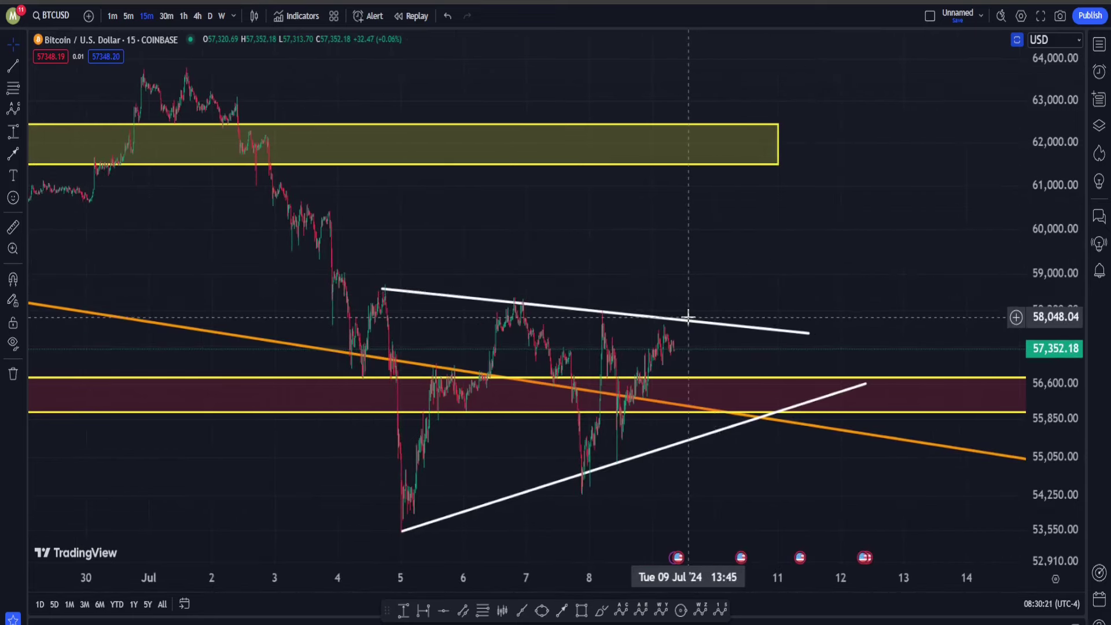
Step: Draw a path from the upper line dipping near 55,000, retesting the apex, then falling to about 53,000
{"action": "left_click", "coordinate": [601, 610]}
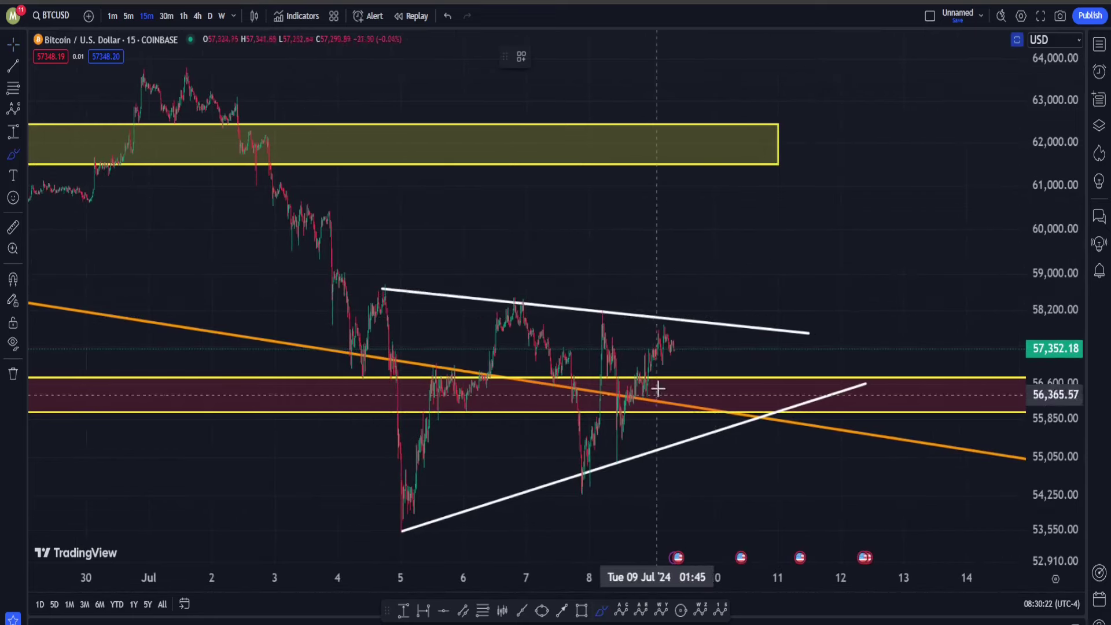
{"action": "left_click", "coordinate": [666, 317]}
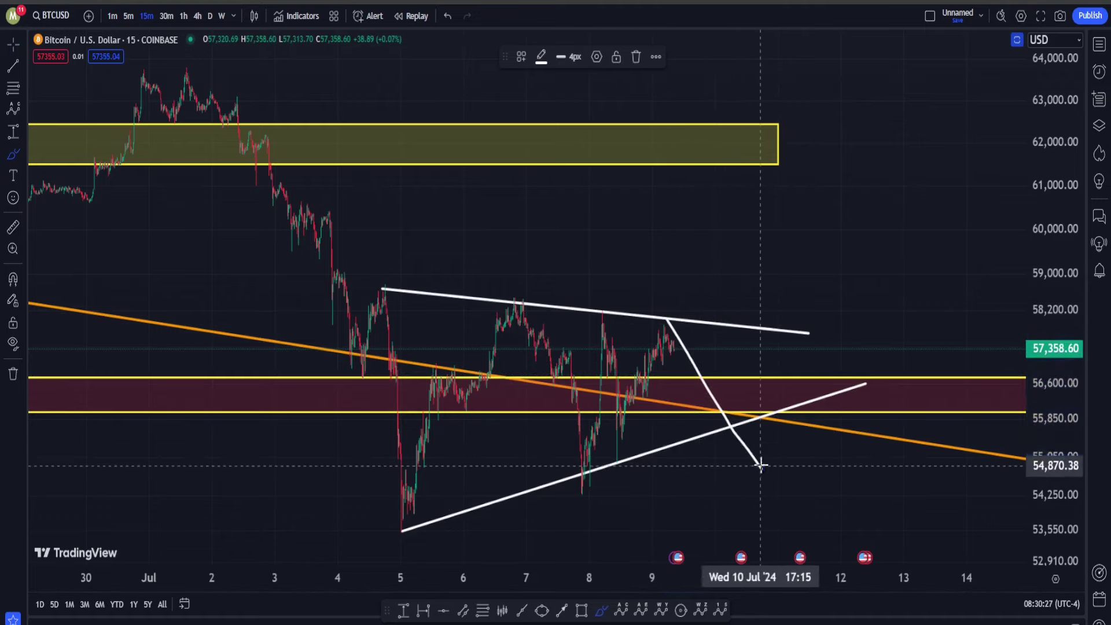
{"action": "left_click", "coordinate": [760, 466]}
{"action": "left_click", "coordinate": [781, 408]}
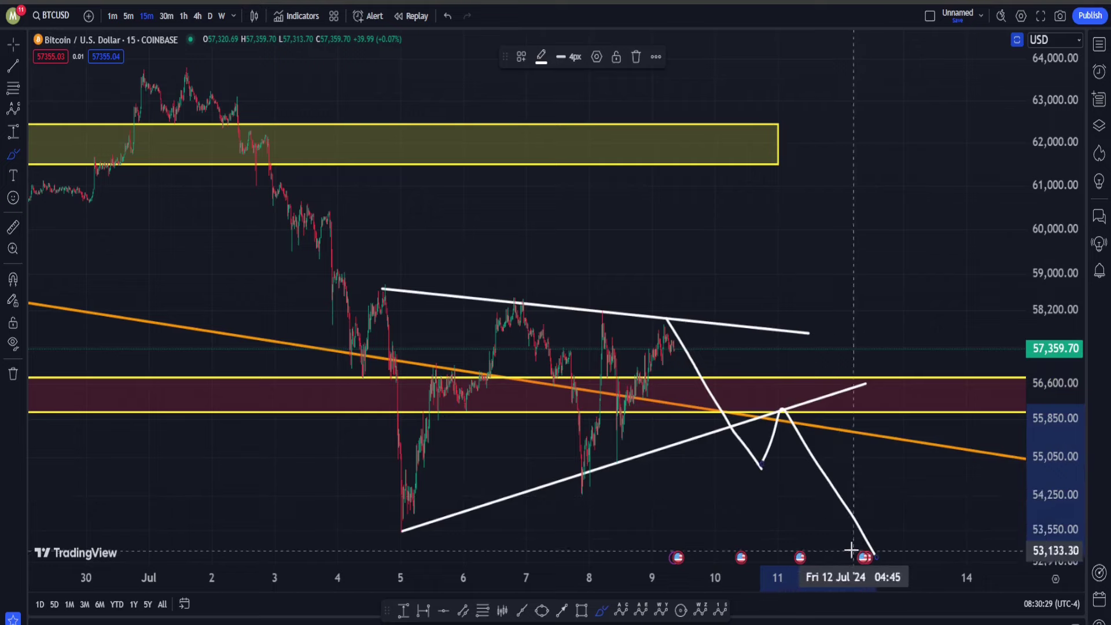
{"action": "double_click", "coordinate": [875, 557]}
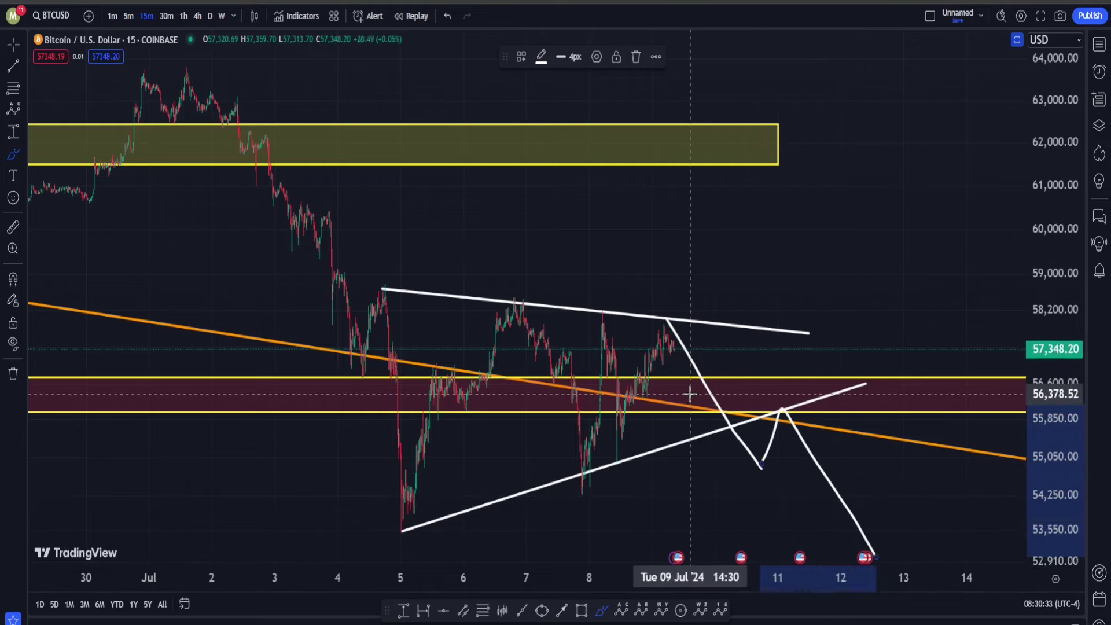
{"action": "scroll", "coordinate": [665, 376], "scroll_direction": "down", "scroll_amount": 1}
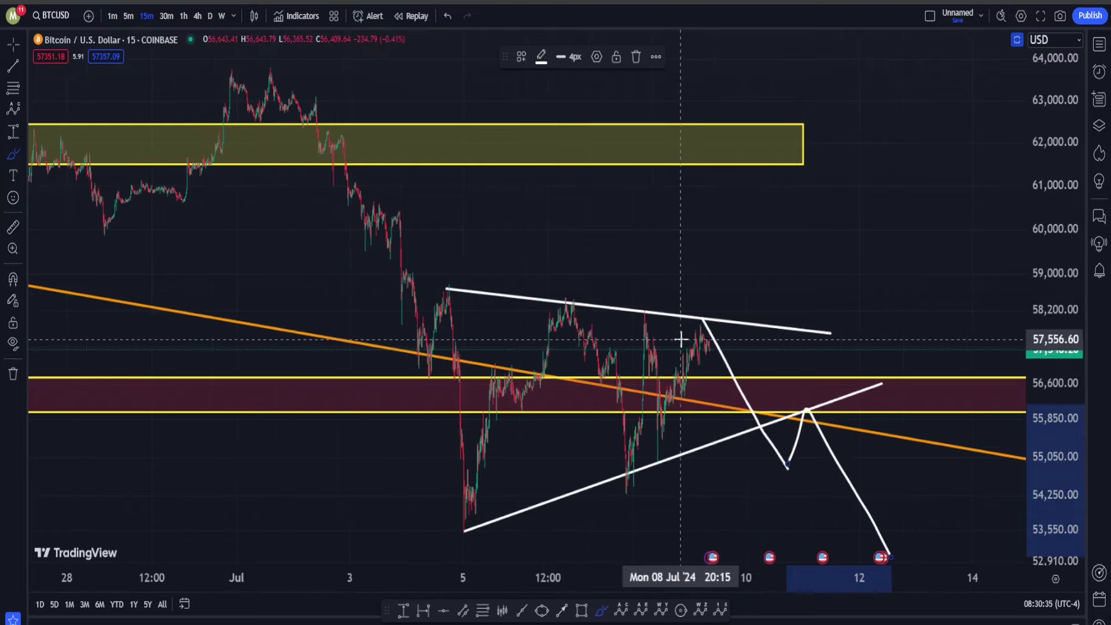
{"action": "left_click_drag", "start_coordinate": [1047, 218], "coordinate": [1047, 295]}
{"action": "left_click_drag", "start_coordinate": [695, 492], "coordinate": [629, 386]}
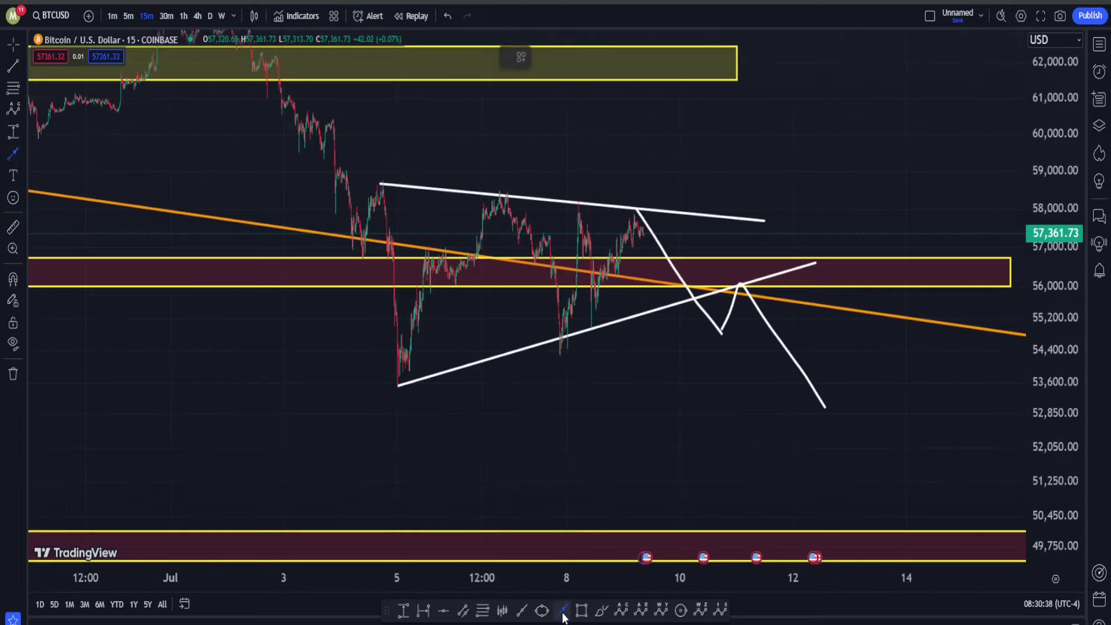
Step: Switch the price scale to Regular
{"action": "left_click", "coordinate": [12, 65]}
{"action": "right_click", "coordinate": [1064, 209]}
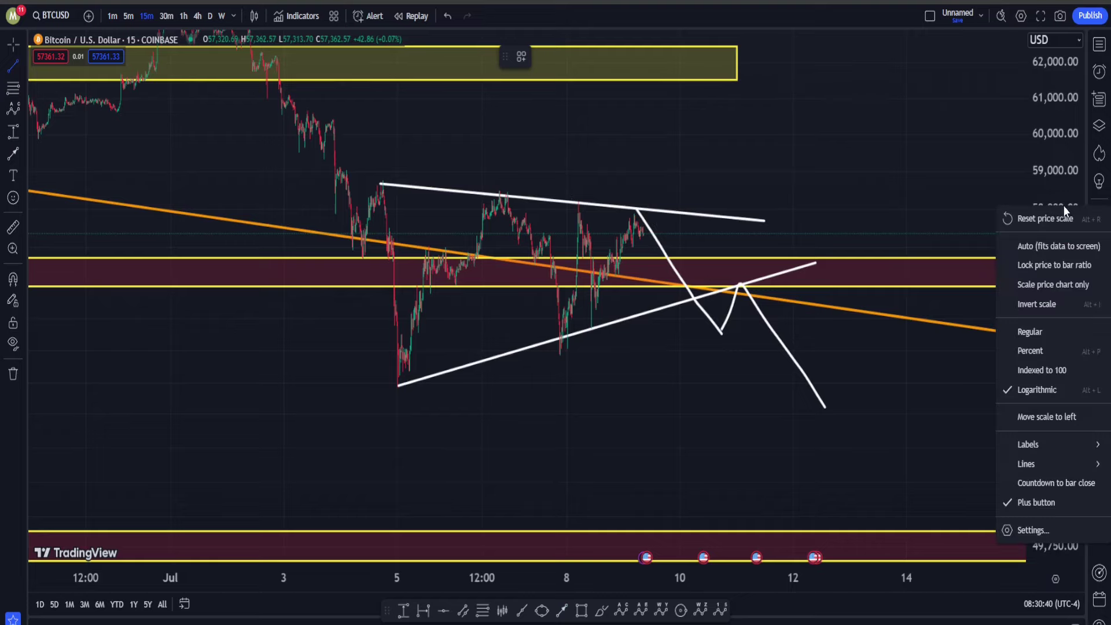
{"action": "left_click", "coordinate": [1044, 329]}
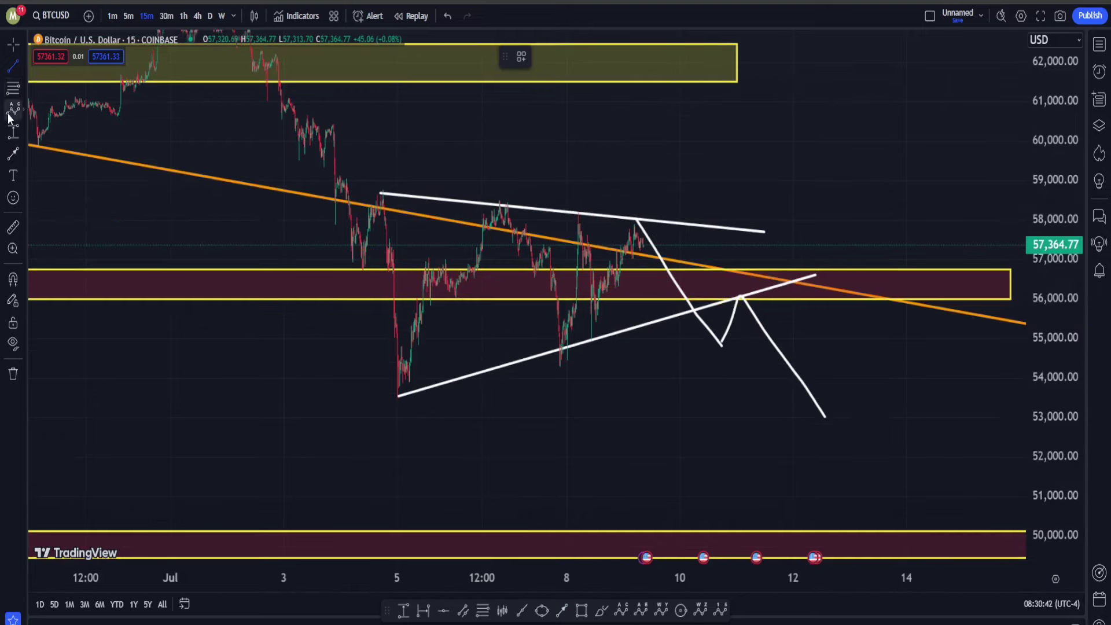
Step: Draw a vertical line spanning the triangle's height and move it to 10 Jul, reaching the 50,000 zone
{"action": "left_click", "coordinate": [380, 190]}
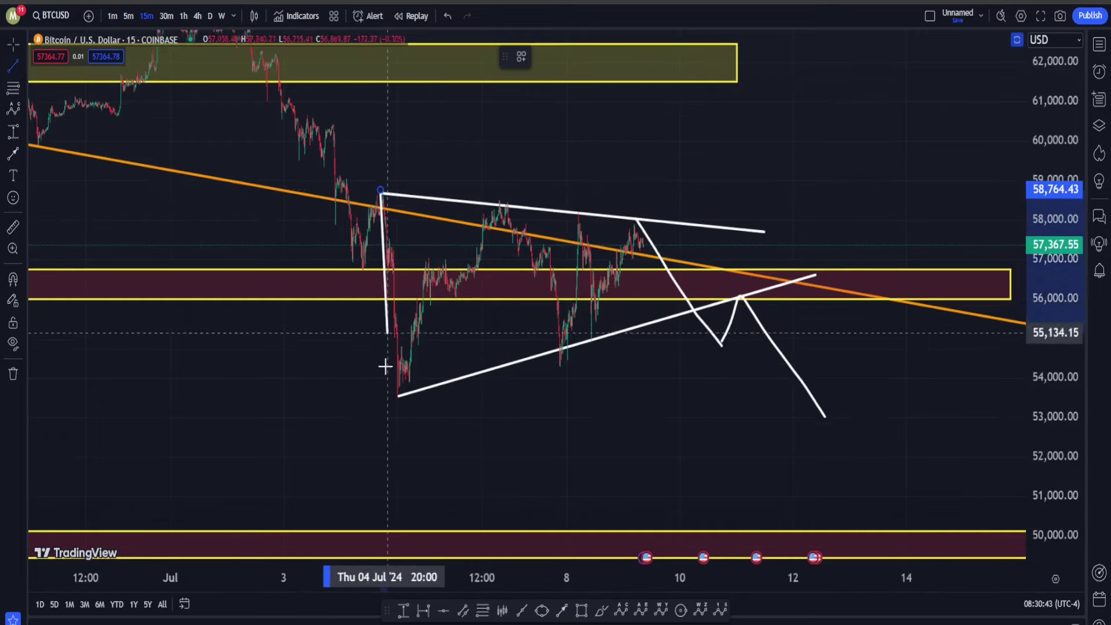
{"action": "left_click", "coordinate": [378, 405]}
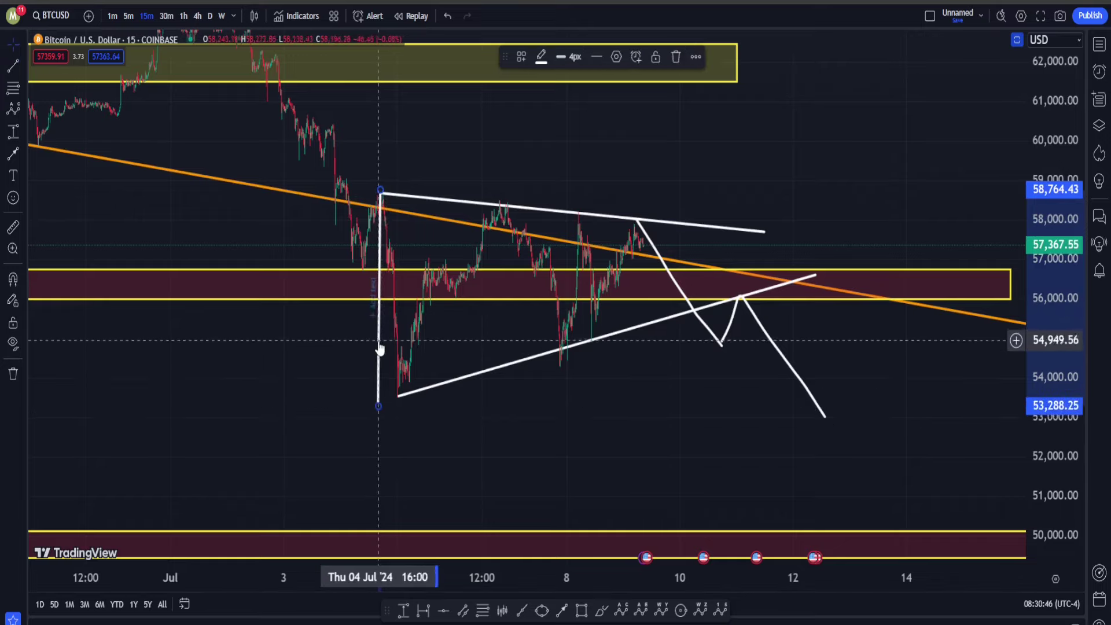
{"action": "left_click_drag", "start_coordinate": [380, 340], "coordinate": [786, 463]}
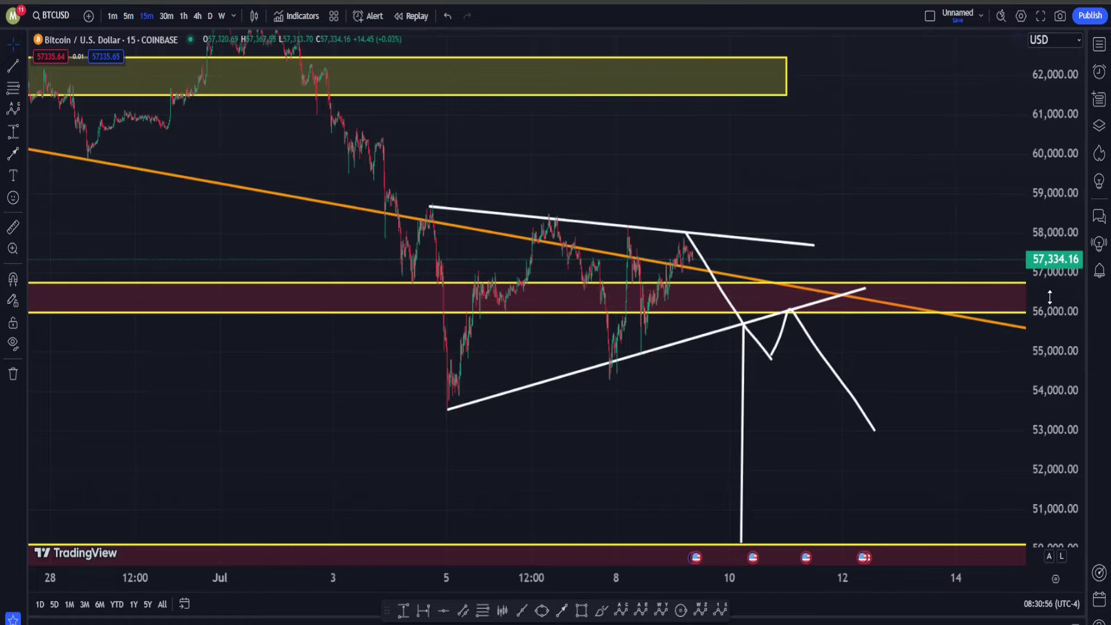
{"action": "left_click_drag", "start_coordinate": [1049, 296], "coordinate": [1046, 352]}
{"action": "left_click_drag", "start_coordinate": [984, 396], "coordinate": [836, 292]}
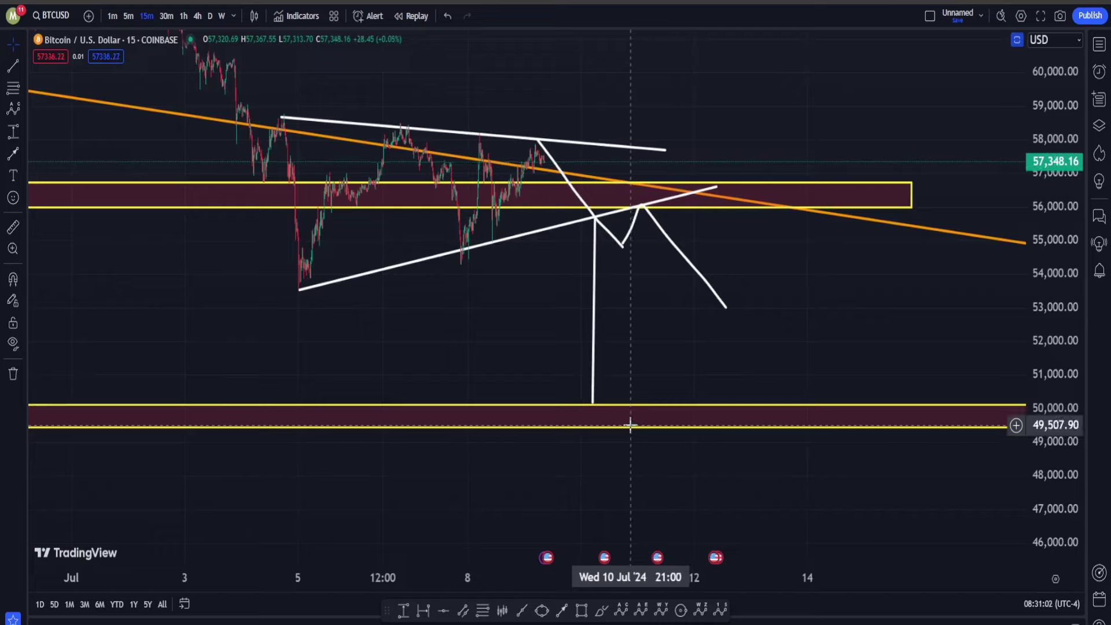
Step: Delete the white vertical projection line, the zigzag path, and the diagonal projection line
{"action": "left_click", "coordinate": [595, 318]}
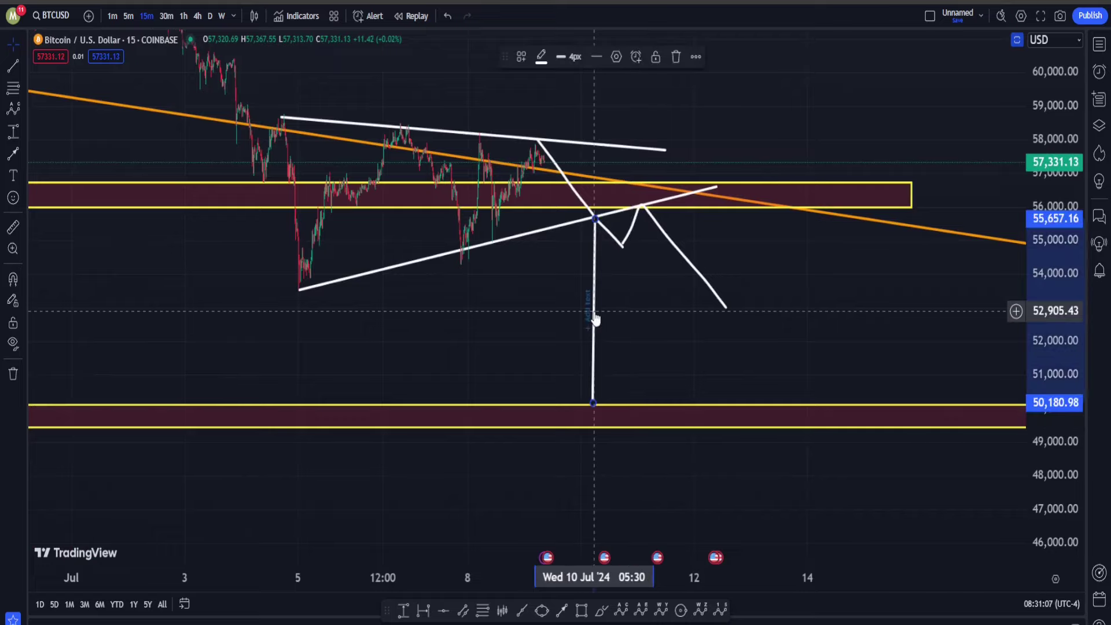
{"action": "key", "text": "Delete"}
{"action": "left_click", "coordinate": [623, 247]}
{"action": "key", "text": "Delete"}
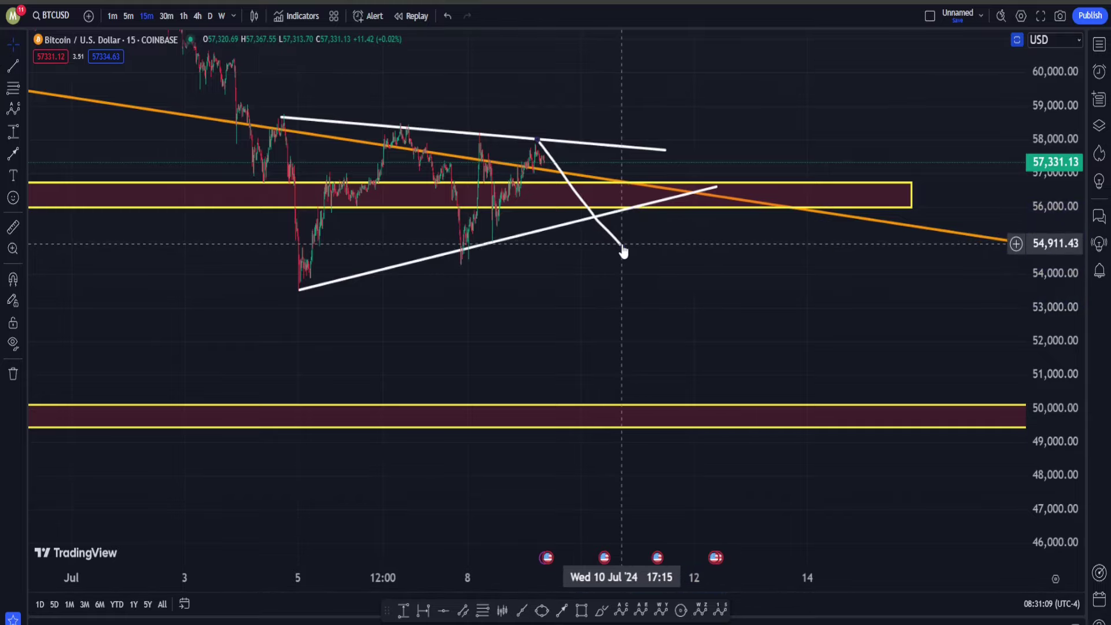
{"action": "left_click", "coordinate": [623, 249]}
{"action": "key", "text": "Delete"}
Step: Auto-fit the price scale and frame the 5–12 Jul range
{"action": "left_click_drag", "start_coordinate": [602, 255], "coordinate": [818, 342]}
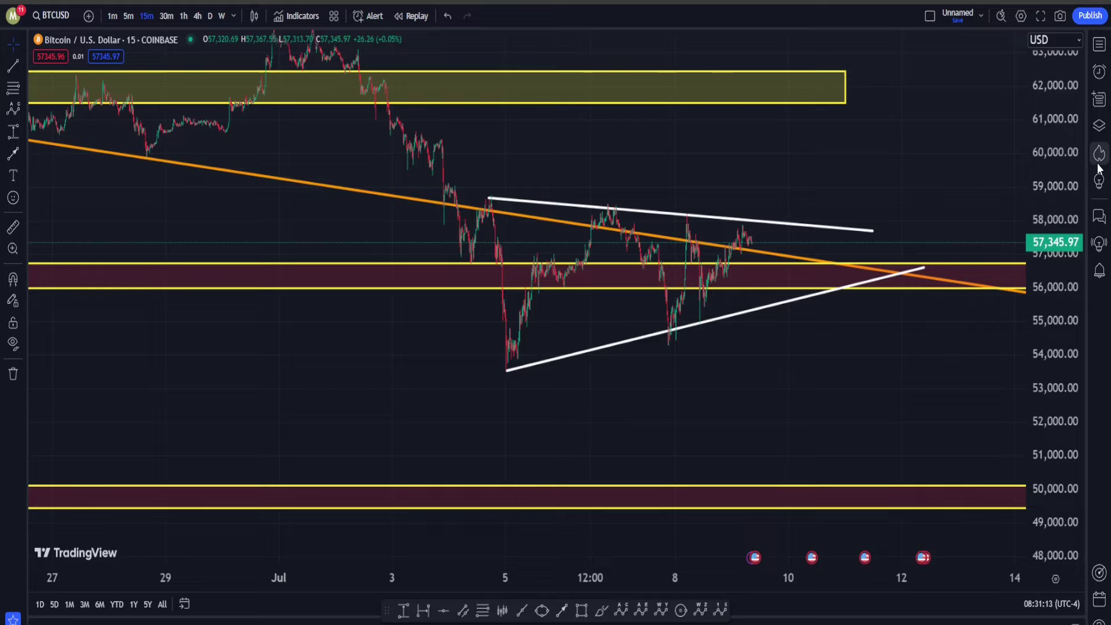
{"action": "double_click", "coordinate": [1058, 174]}
{"action": "scroll", "coordinate": [263, 169], "scroll_direction": "up", "scroll_amount": 5}
{"action": "scroll", "coordinate": [262, 170], "scroll_direction": "up", "scroll_amount": 2}
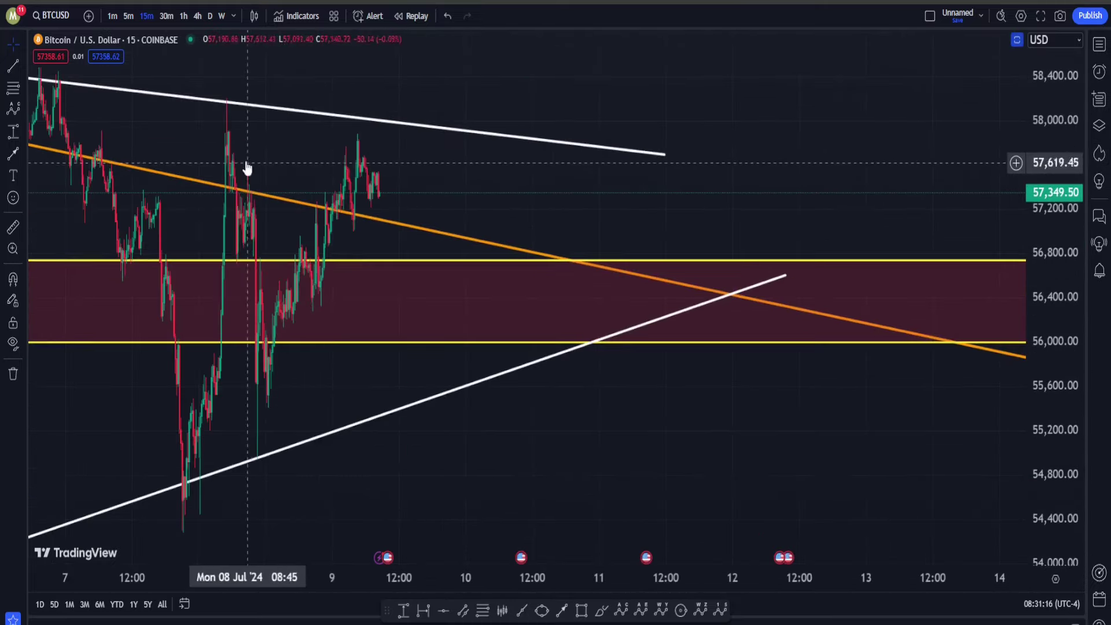
{"action": "left_click_drag", "start_coordinate": [253, 146], "coordinate": [555, 204]}
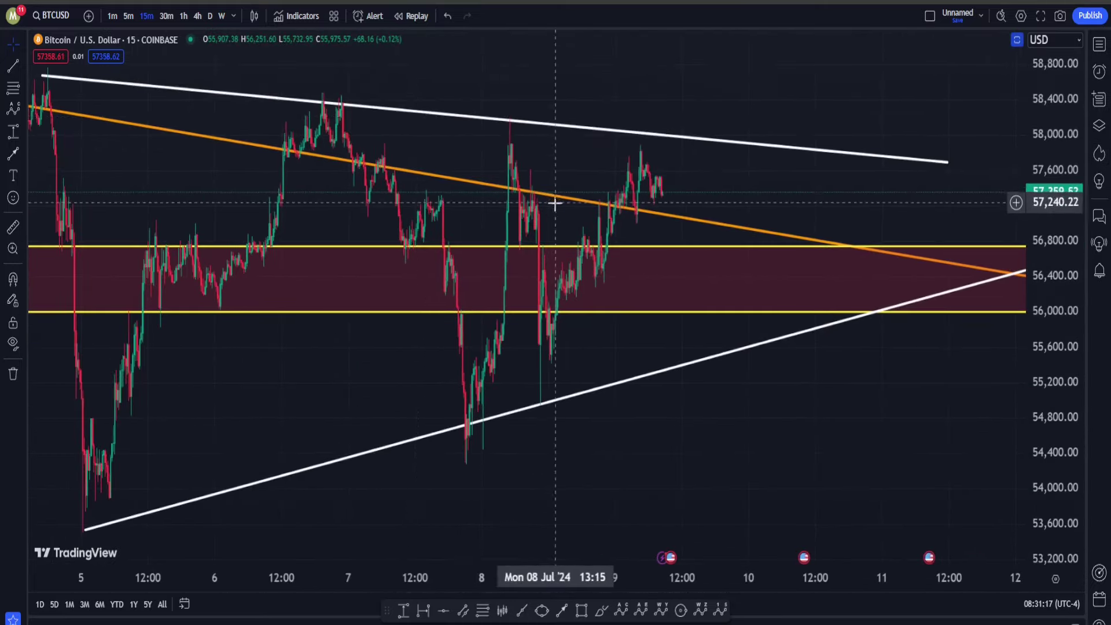
Step: Switch to weekly candles, frame May–July, and restore the MACD and Stoch RSI panes
{"action": "left_click", "coordinate": [222, 15]}
{"action": "scroll", "coordinate": [347, 169], "scroll_direction": "up", "scroll_amount": 10}
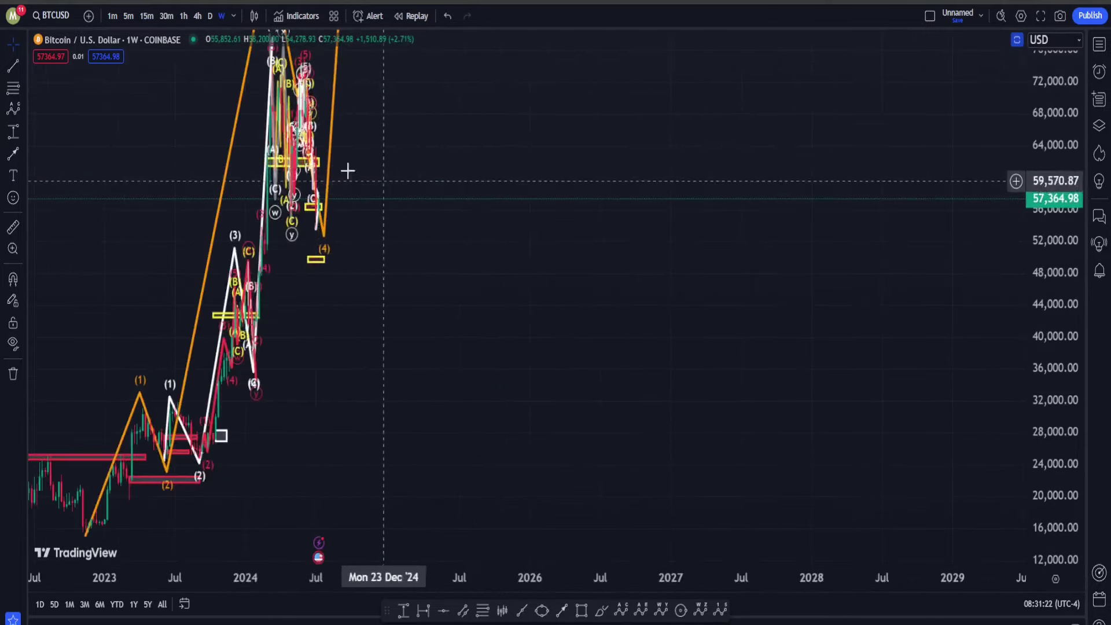
{"action": "right_click", "coordinate": [245, 189]}
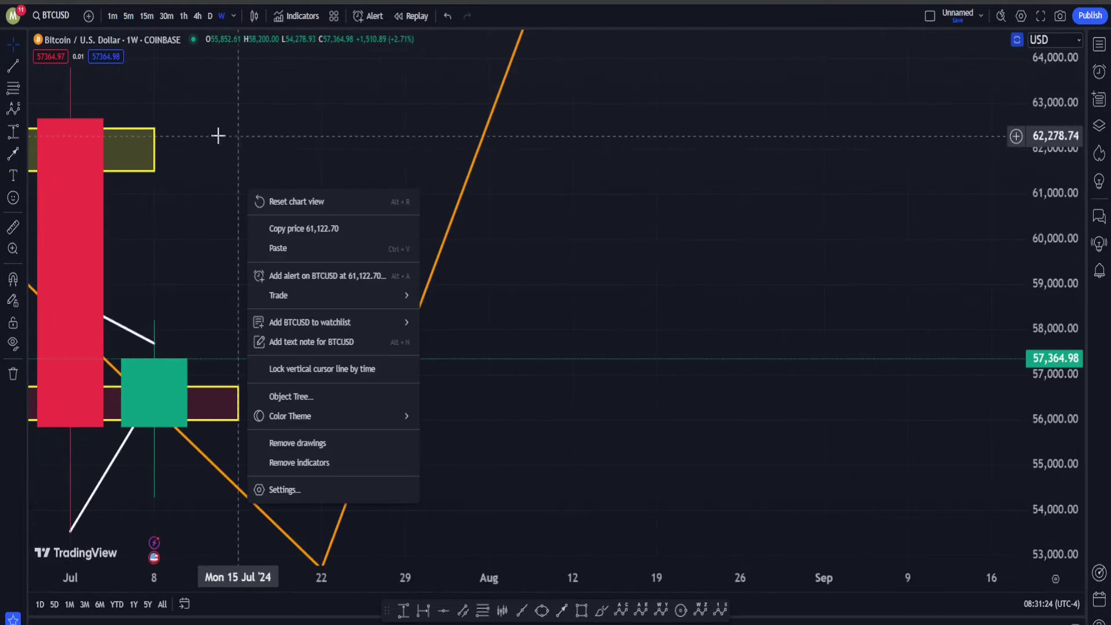
{"action": "left_click_drag", "start_coordinate": [223, 139], "coordinate": [796, 246]}
{"action": "double_click", "coordinate": [723, 124]}
{"action": "left_click_drag", "start_coordinate": [825, 160], "coordinate": [782, 197]}
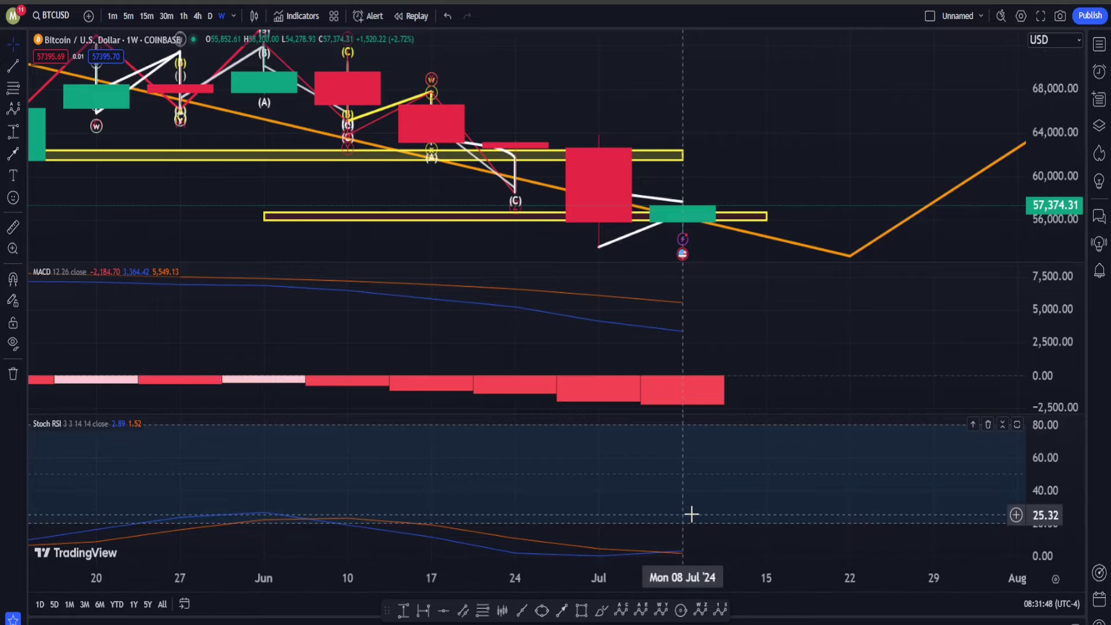
Step: Circle the latest MACD and Stoch RSI readings freehand, undo both marks, then switch BTCUSD to daily candles
{"action": "scroll", "coordinate": [749, 444], "scroll_direction": "down", "scroll_amount": 5}
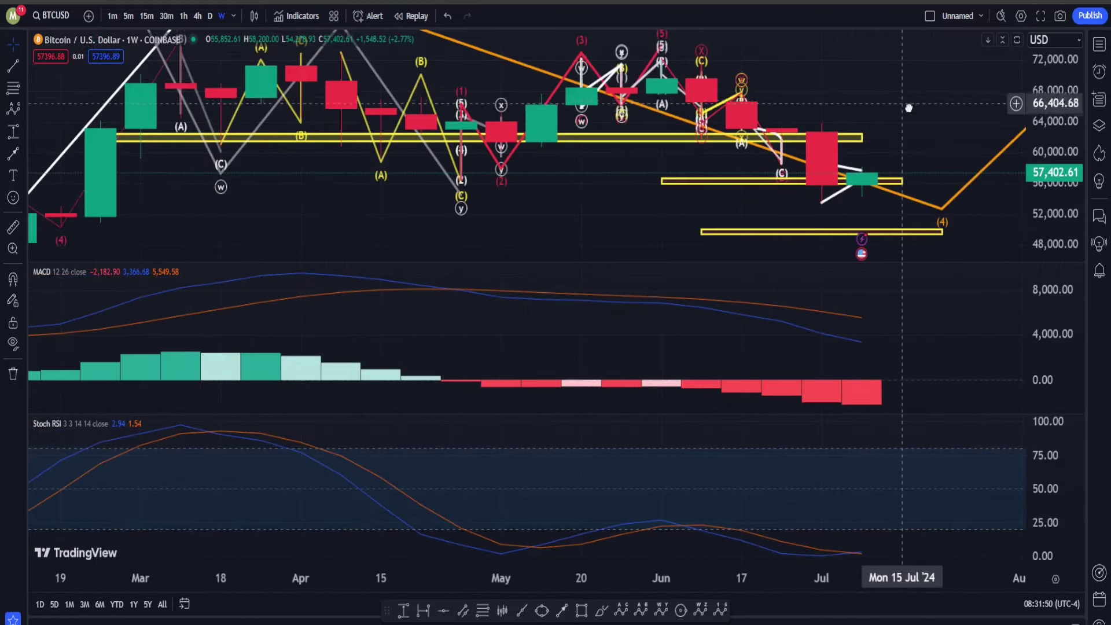
{"action": "left_click_drag", "start_coordinate": [909, 109], "coordinate": [685, 166]}
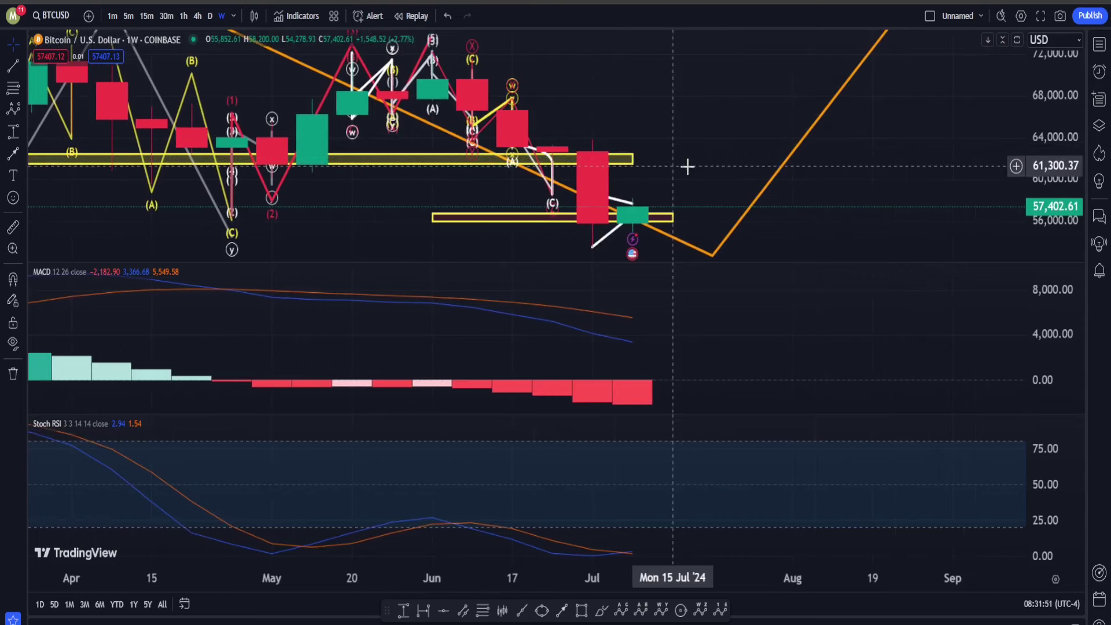
{"action": "left_click", "coordinate": [600, 610]}
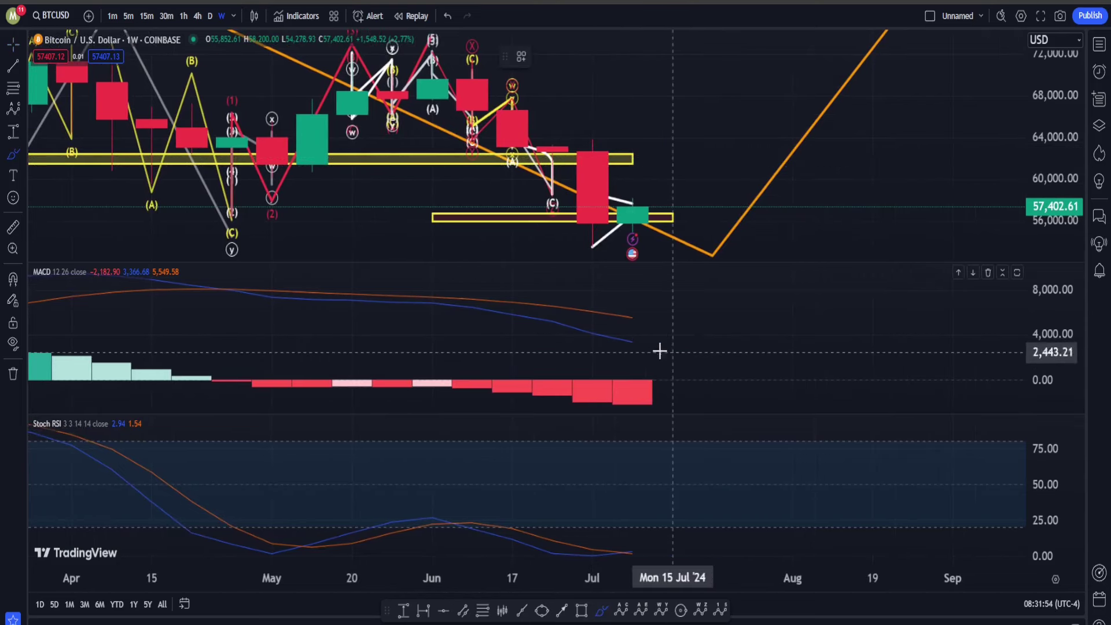
{"action": "left_click_drag", "start_coordinate": [674, 297], "coordinate": [592, 335]}
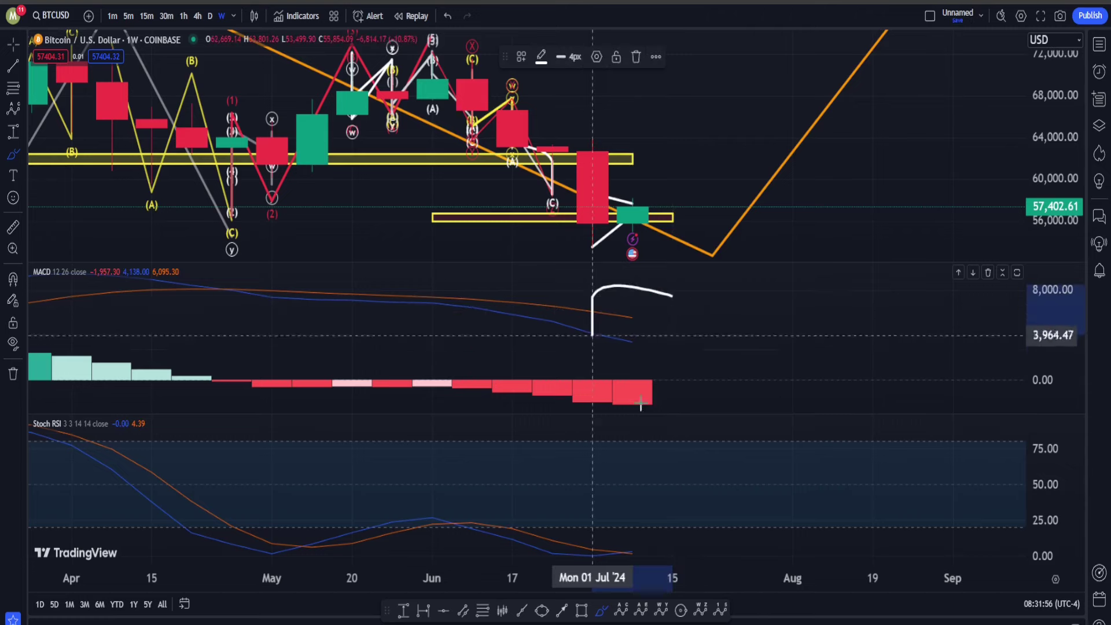
{"action": "left_click_drag", "start_coordinate": [641, 403], "coordinate": [673, 280]}
{"action": "mouse_move", "coordinate": [670, 495]}
{"action": "left_mouse_down"}
{"action": "mouse_move", "coordinate": [570, 497]}
{"action": "mouse_move", "coordinate": [697, 478]}
{"action": "mouse_move", "coordinate": [665, 491]}
{"action": "left_mouse_up"}
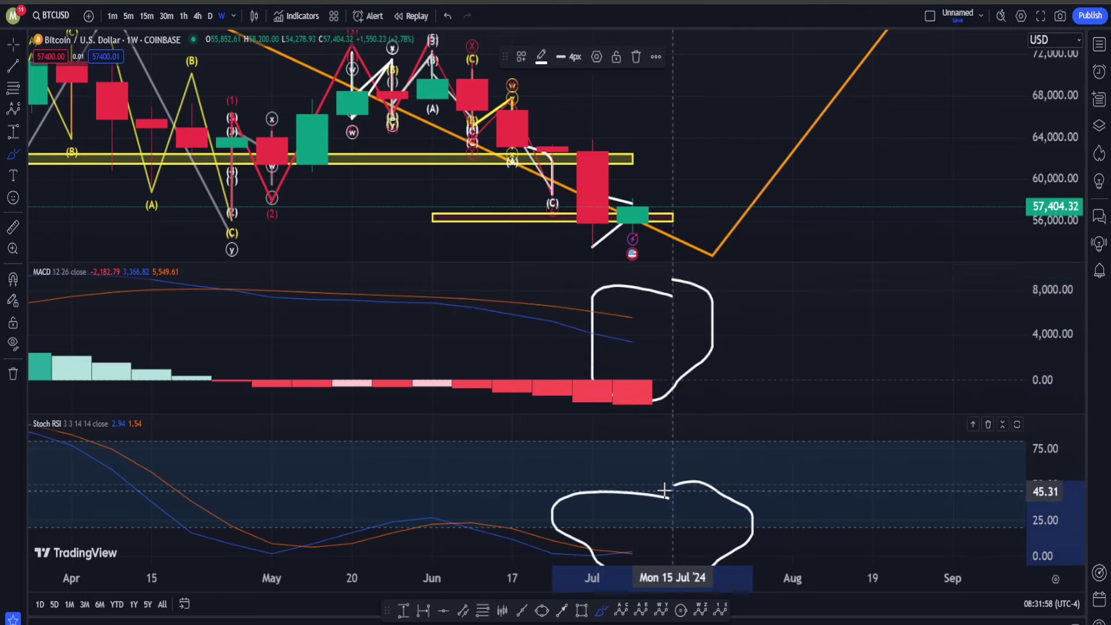
{"action": "key", "text": "ctrl+z"}
{"action": "key", "text": "ctrl+z"}
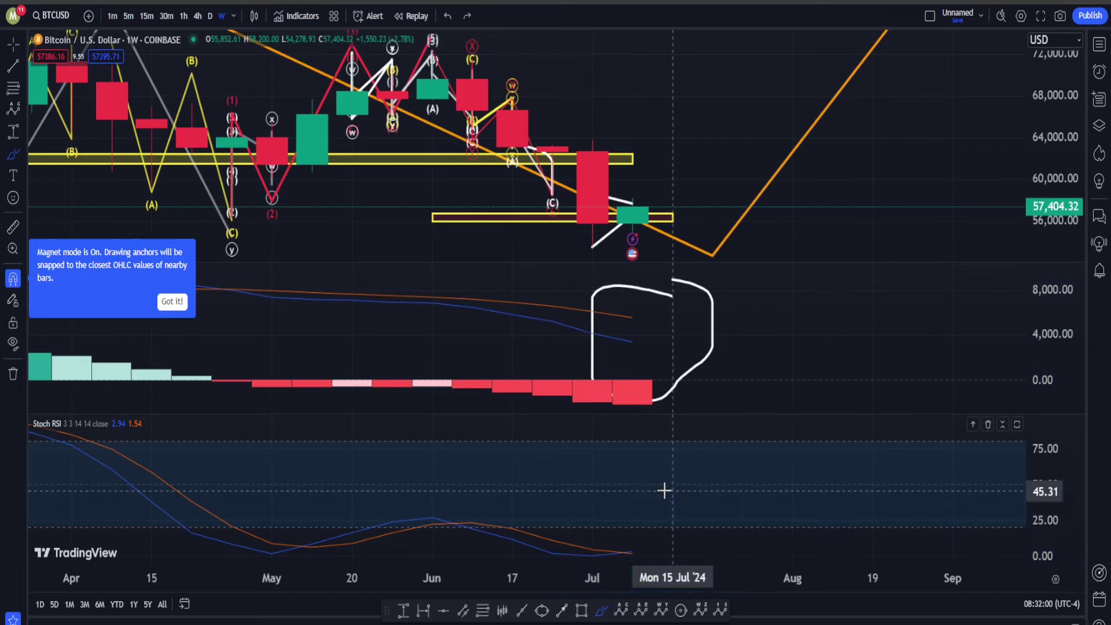
{"action": "left_click", "coordinate": [210, 16]}
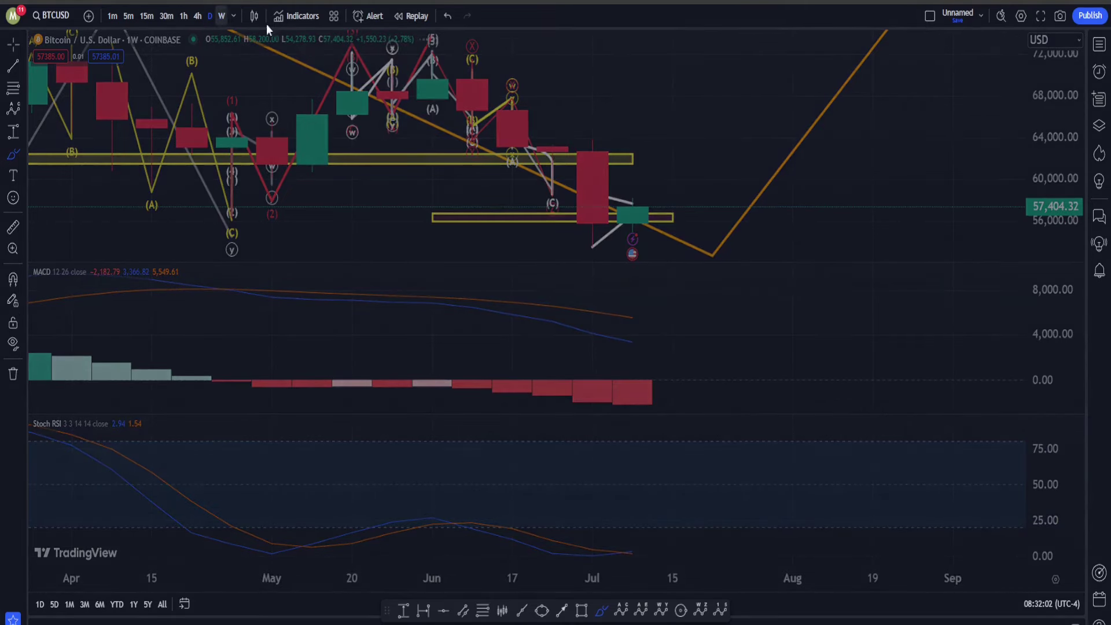
Step: Pan the daily chart to recent candles, then switch to 30-minute candles zoomed out to about ten days
{"action": "scroll", "coordinate": [620, 201], "scroll_direction": "down", "scroll_amount": 5}
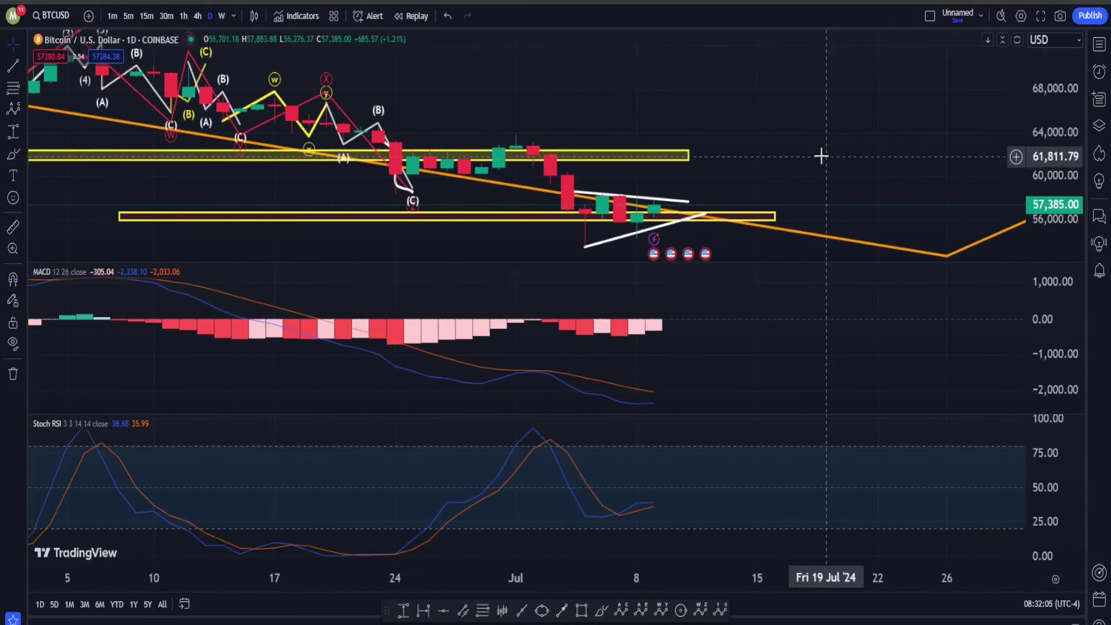
{"action": "left_click_drag", "start_coordinate": [818, 157], "coordinate": [770, 161]}
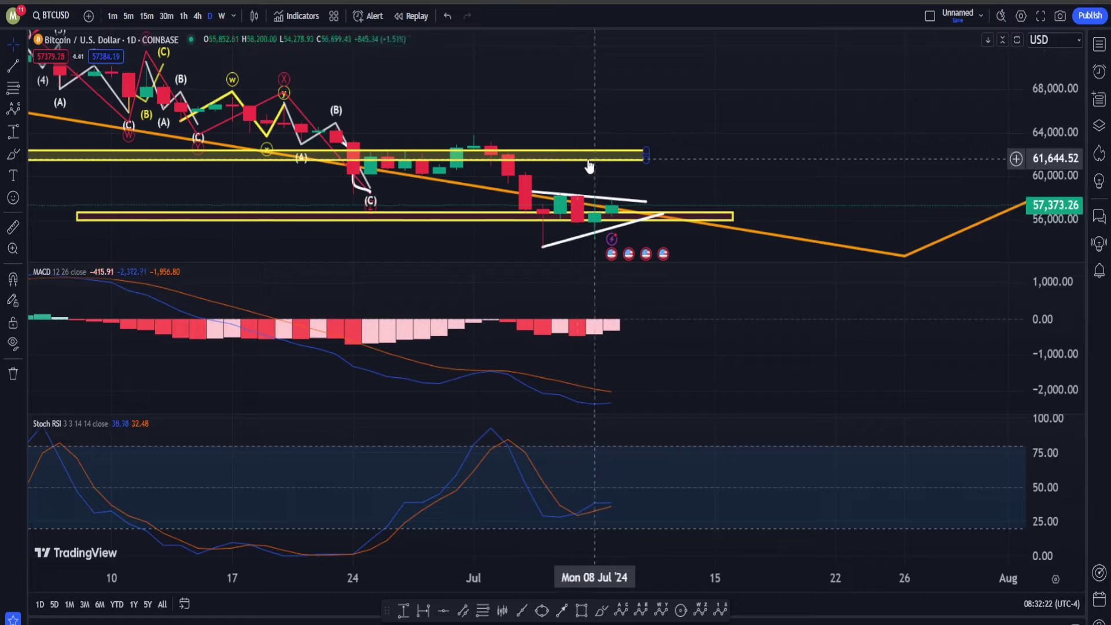
{"action": "left_click", "coordinate": [169, 17]}
{"action": "scroll", "coordinate": [810, 131], "scroll_direction": "down", "scroll_amount": 10}
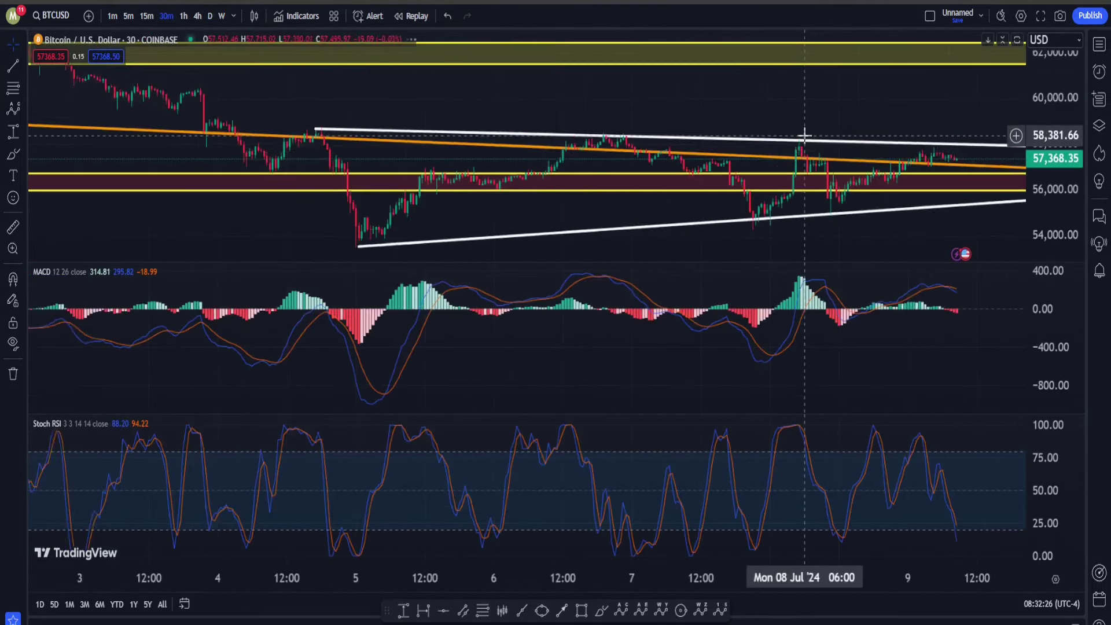
Step: Maximise the 30-minute price pane, hiding MACD and Stoch RSI, and centre the triangle pattern
{"action": "left_click_drag", "start_coordinate": [844, 134], "coordinate": [589, 136]}
{"action": "double_click", "coordinate": [664, 118]}
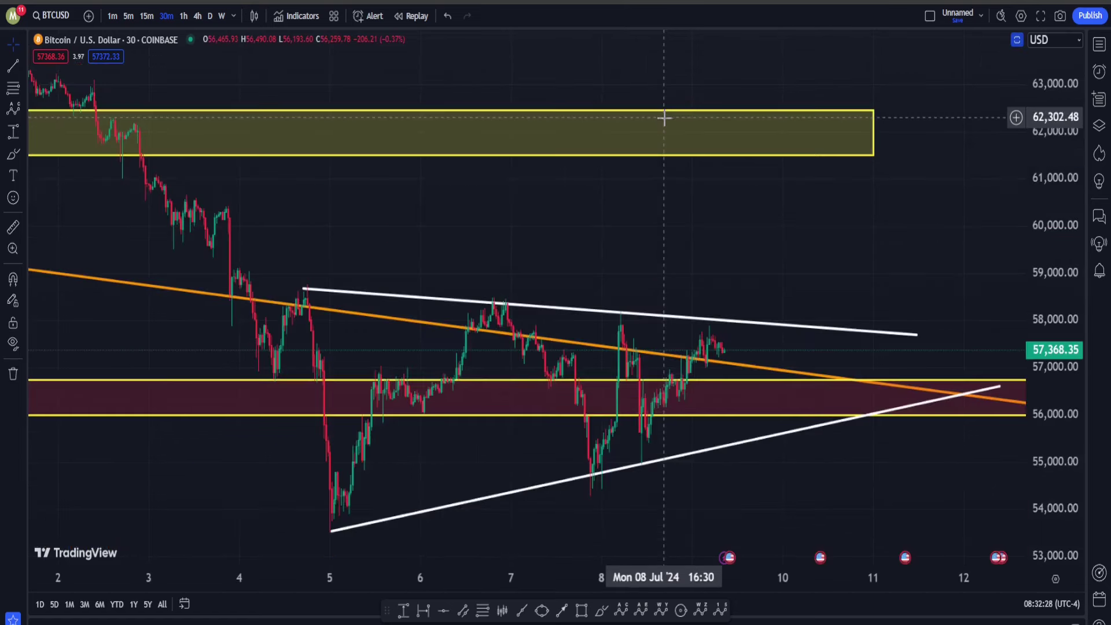
{"action": "left_click_drag", "start_coordinate": [761, 232], "coordinate": [597, 252]}
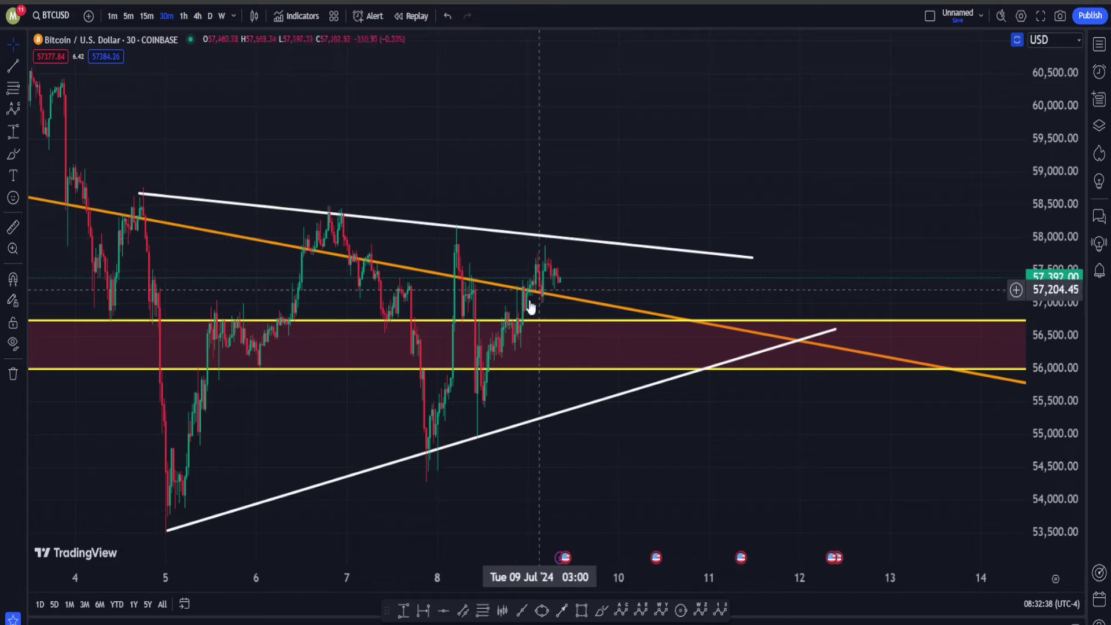
Step: Sketch freehand circles around the 5 Jul low and toward the upper trendline, then undo them
{"action": "left_click", "coordinate": [602, 611]}
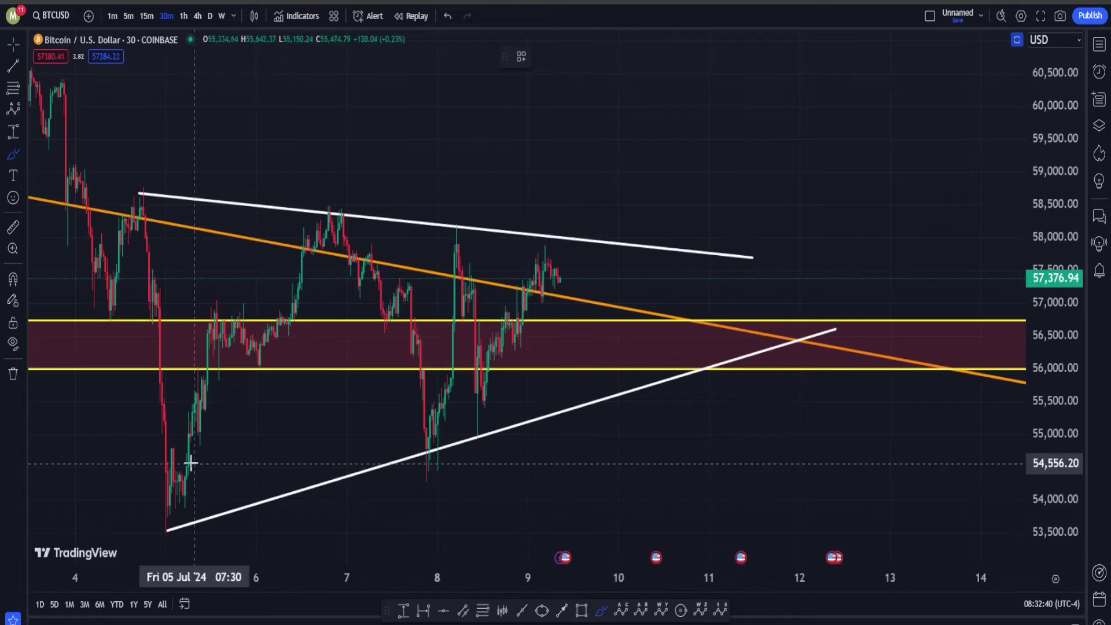
{"action": "mouse_move", "coordinate": [192, 462]}
{"action": "left_mouse_down"}
{"action": "mouse_move", "coordinate": [196, 471]}
{"action": "mouse_move", "coordinate": [150, 475]}
{"action": "mouse_move", "coordinate": [218, 386]}
{"action": "mouse_move", "coordinate": [270, 388]}
{"action": "mouse_move", "coordinate": [324, 206]}
{"action": "left_mouse_up"}
{"action": "key", "text": "ctrl+z"}
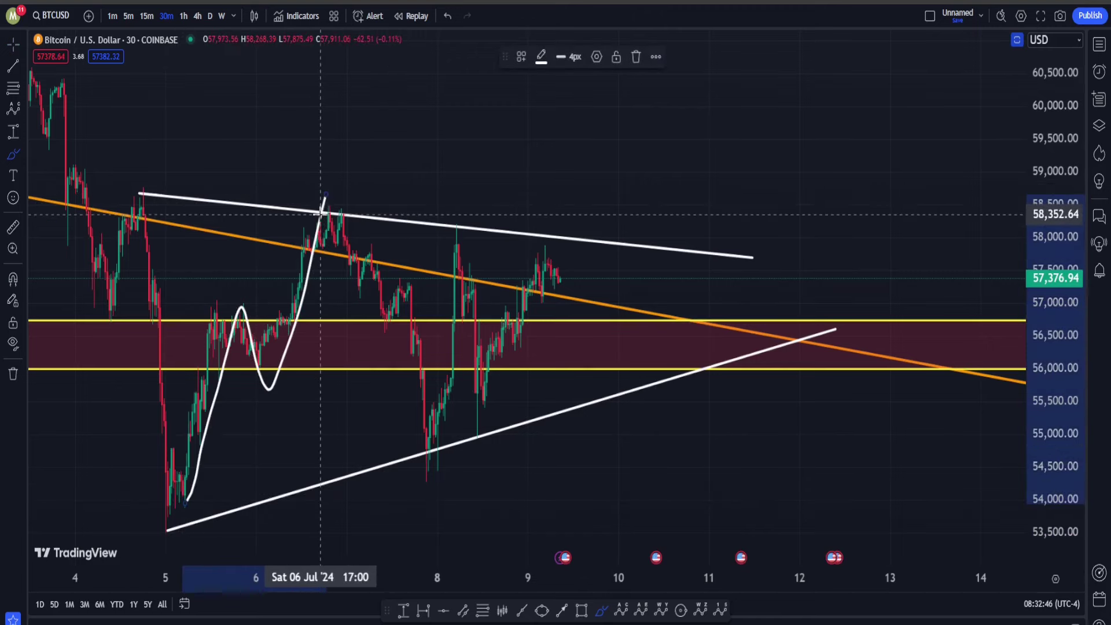
{"action": "key", "text": "ctrl"}
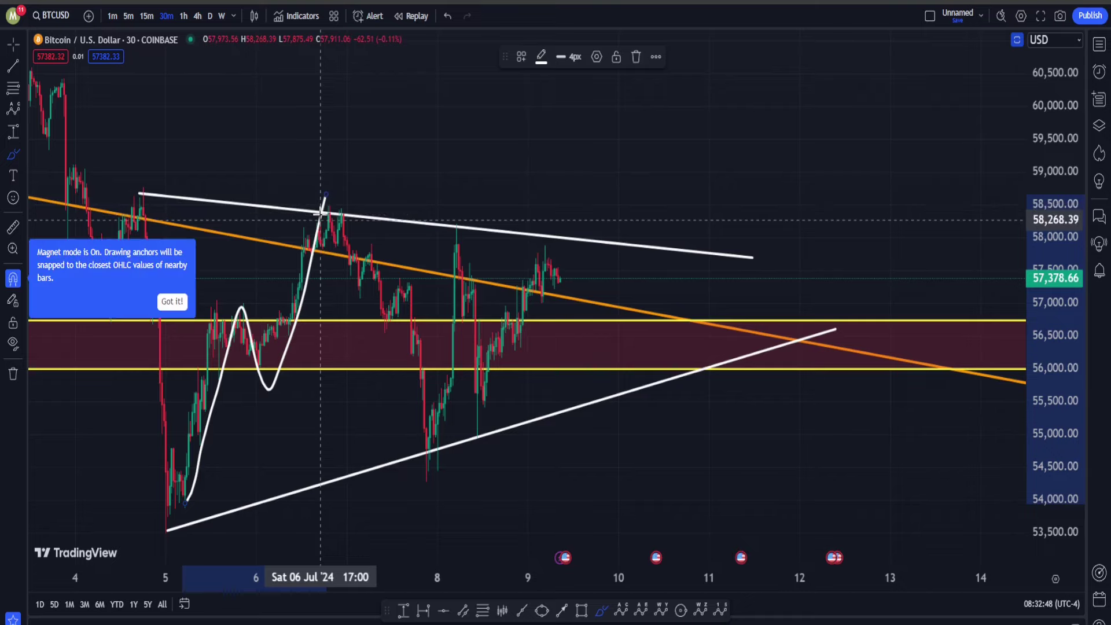
{"action": "key", "text": "ctrl+z"}
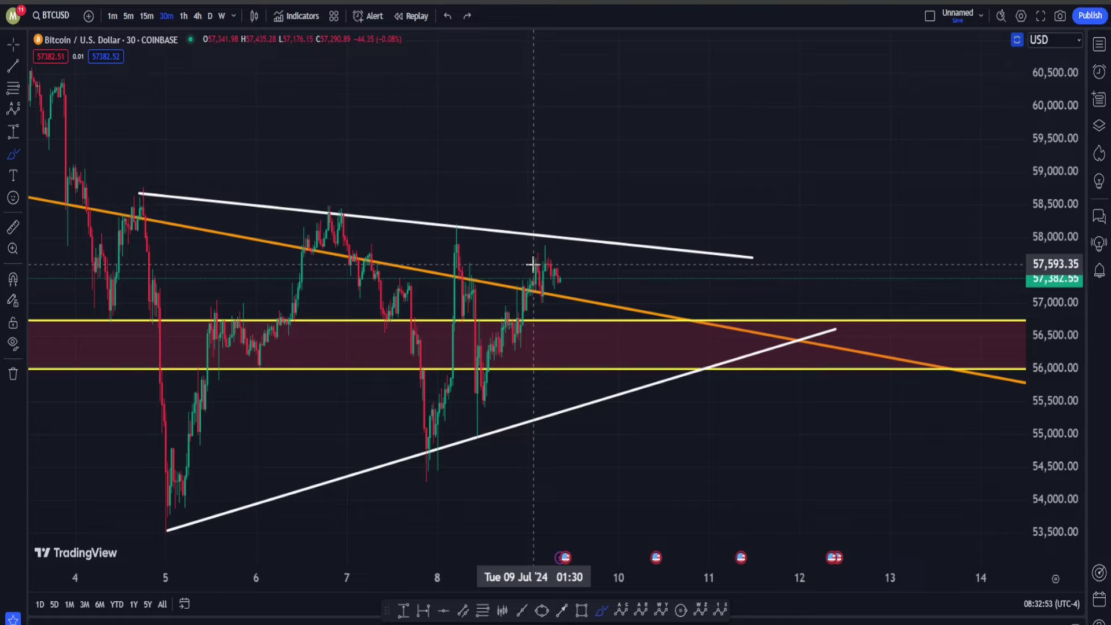
{"action": "left_click_drag", "start_coordinate": [553, 256], "coordinate": [761, 550]}
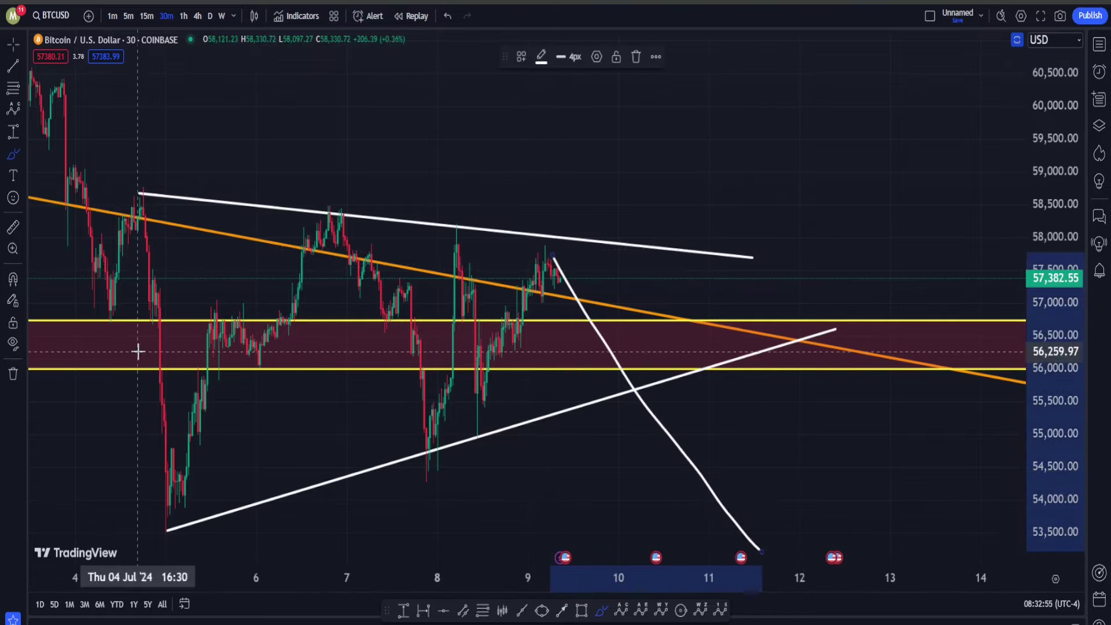
{"action": "mouse_move", "coordinate": [194, 497]}
{"action": "left_mouse_down"}
{"action": "mouse_move", "coordinate": [110, 526]}
{"action": "mouse_move", "coordinate": [196, 490]}
{"action": "left_mouse_up"}
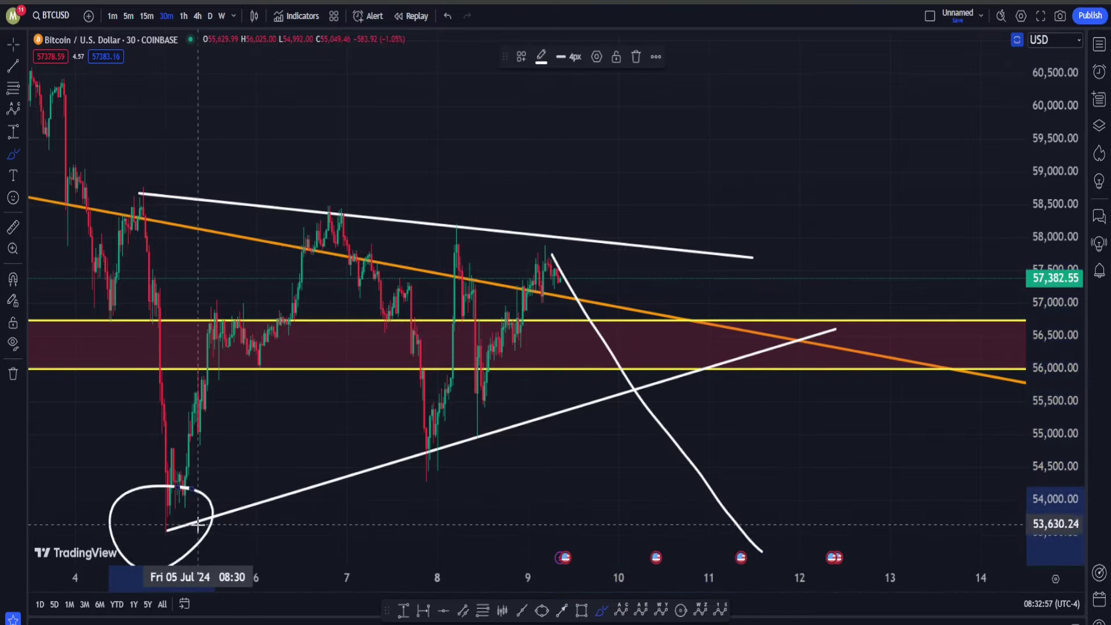
{"action": "key", "text": "ctrl"}
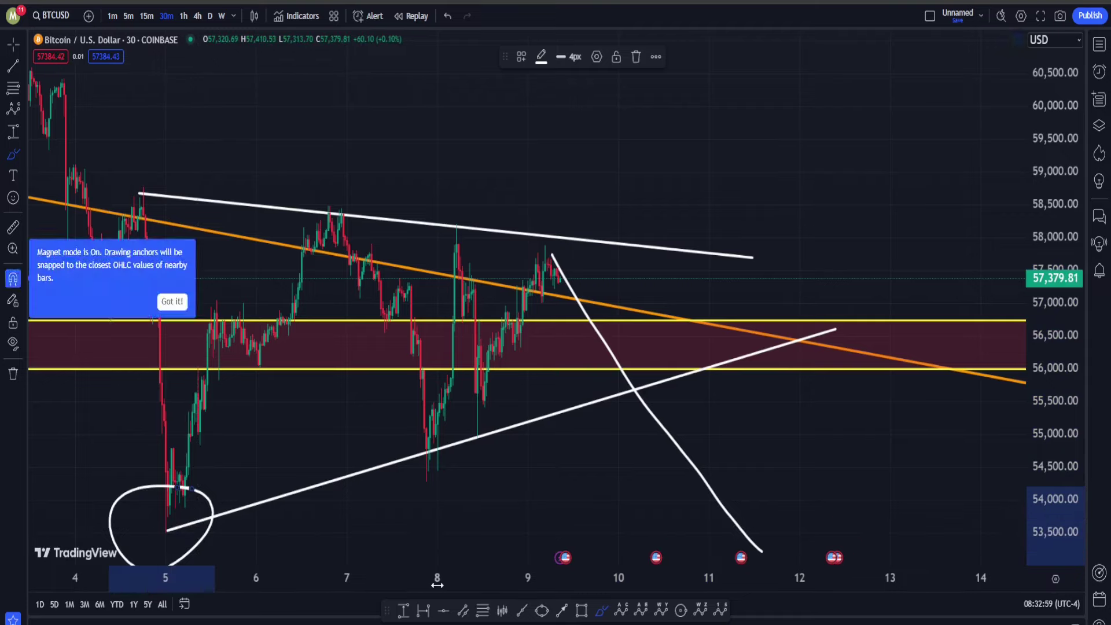
{"action": "key", "text": "ctrl+z"}
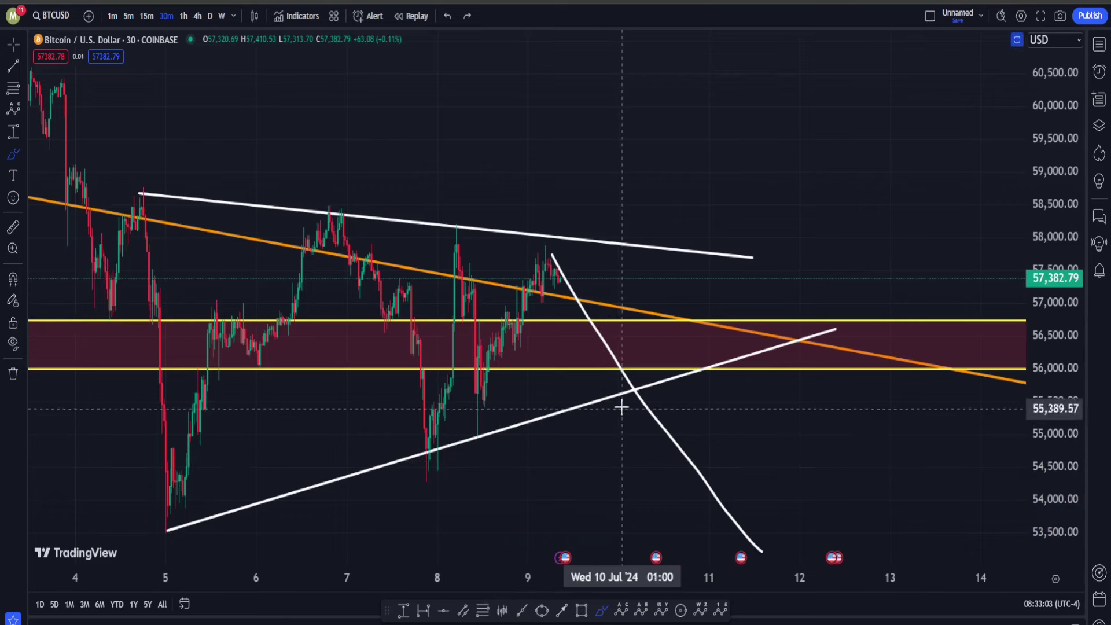
{"action": "key", "text": "Escape"}
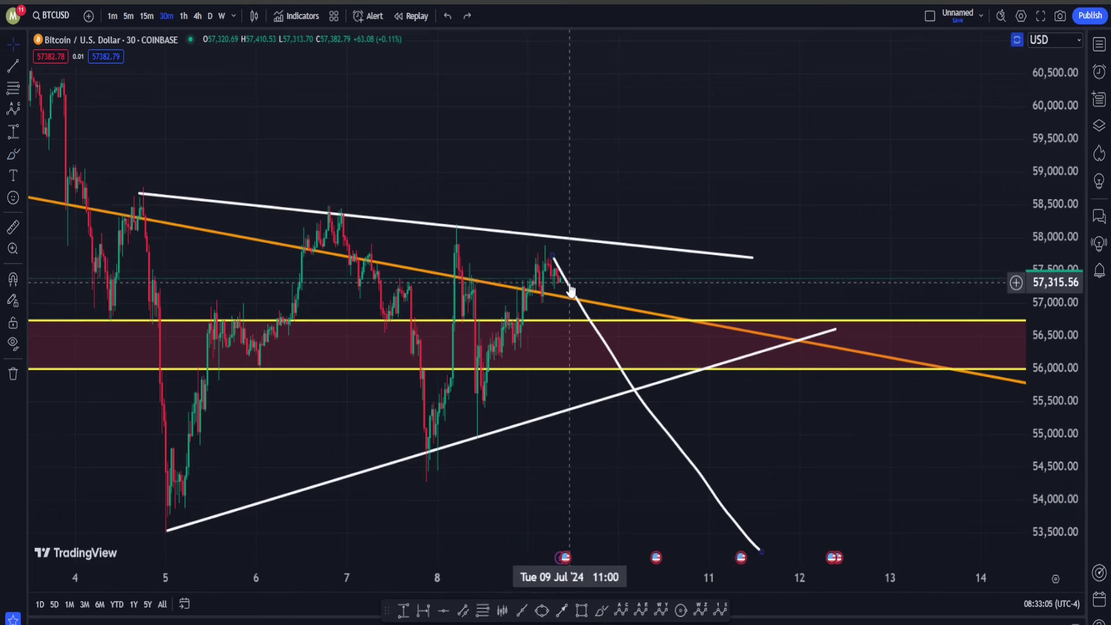
{"action": "key", "text": "Delete"}
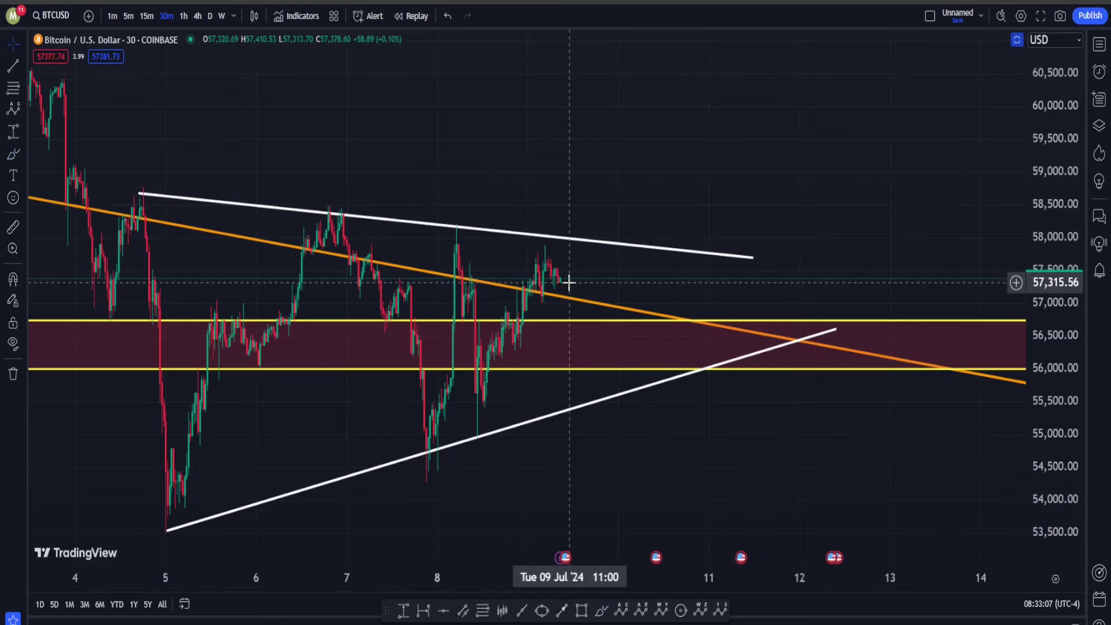